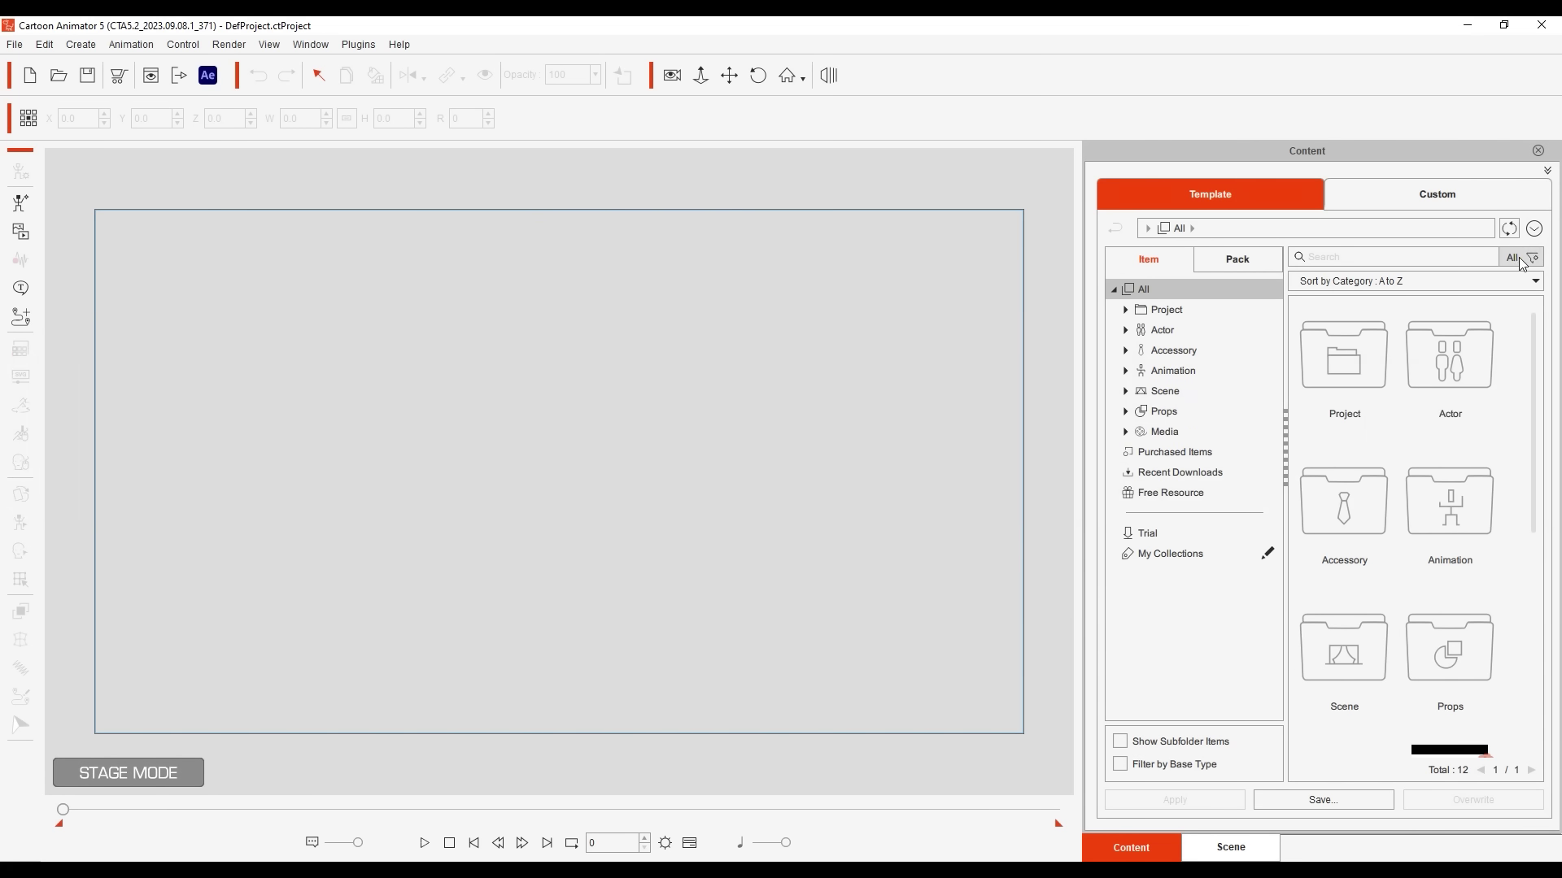
- Load the free Puppet & Path pack's Concept project, bringing the blue puppet dummy on stage
left_click(1522, 262)
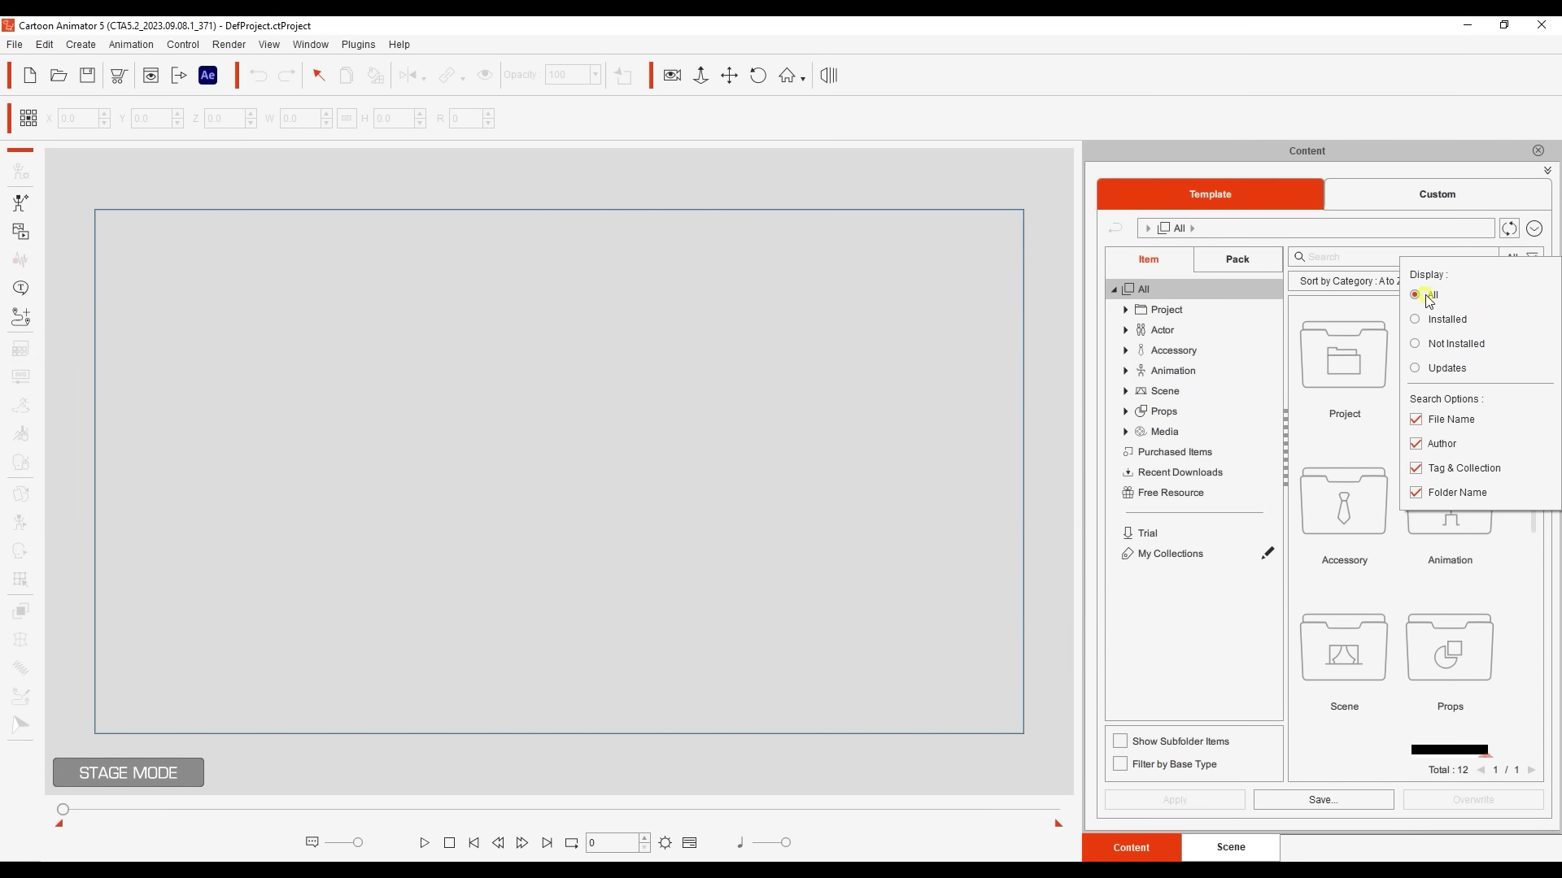
left_click(1513, 259)
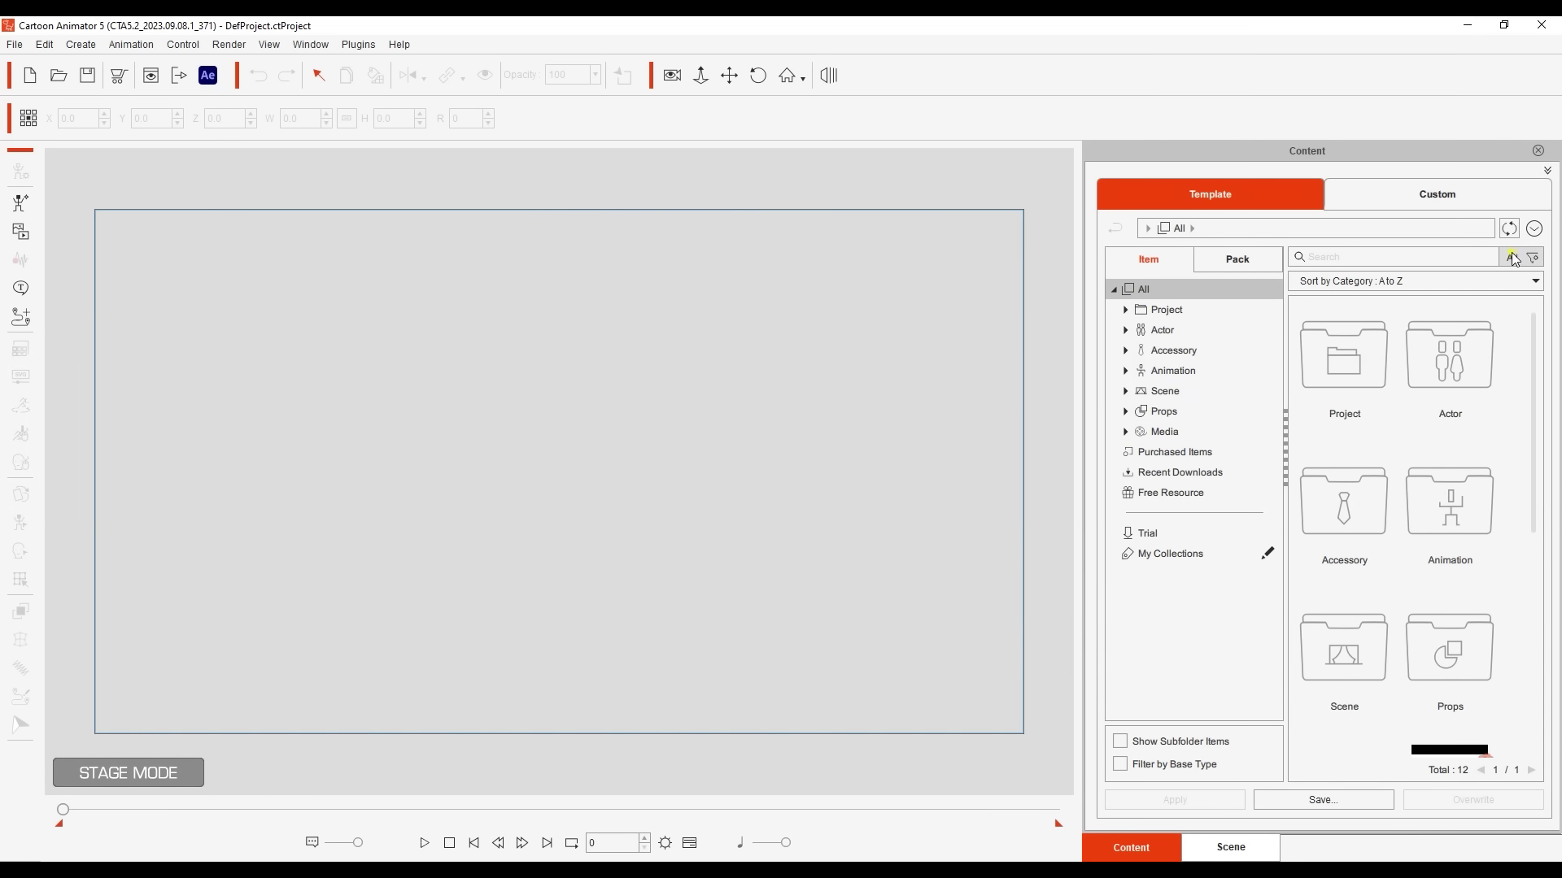
left_click(1232, 266)
left_click(1207, 493)
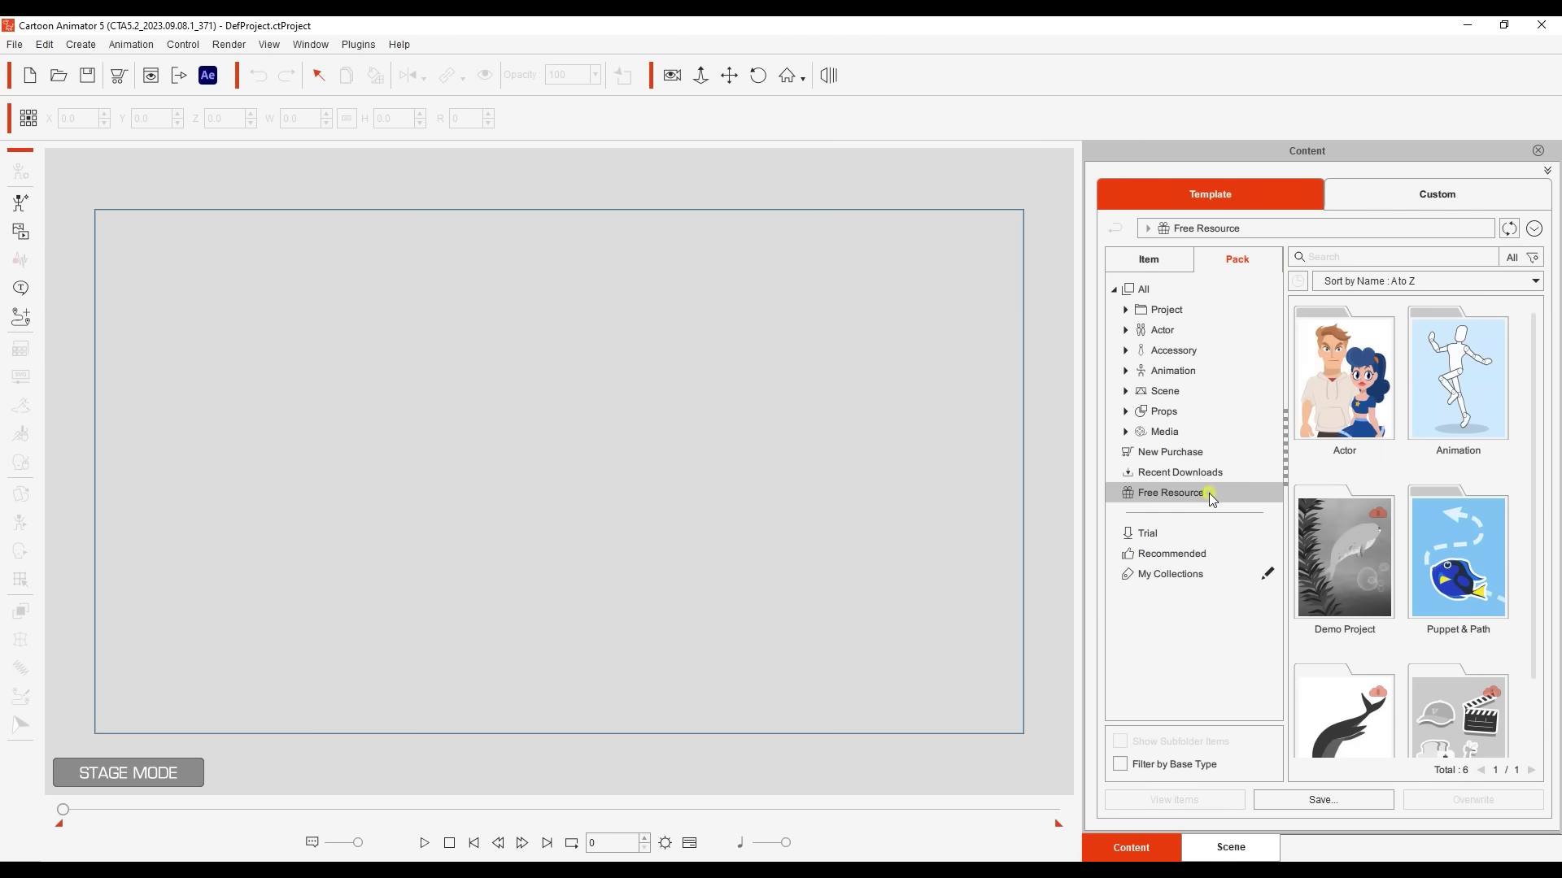
left_click(1486, 573)
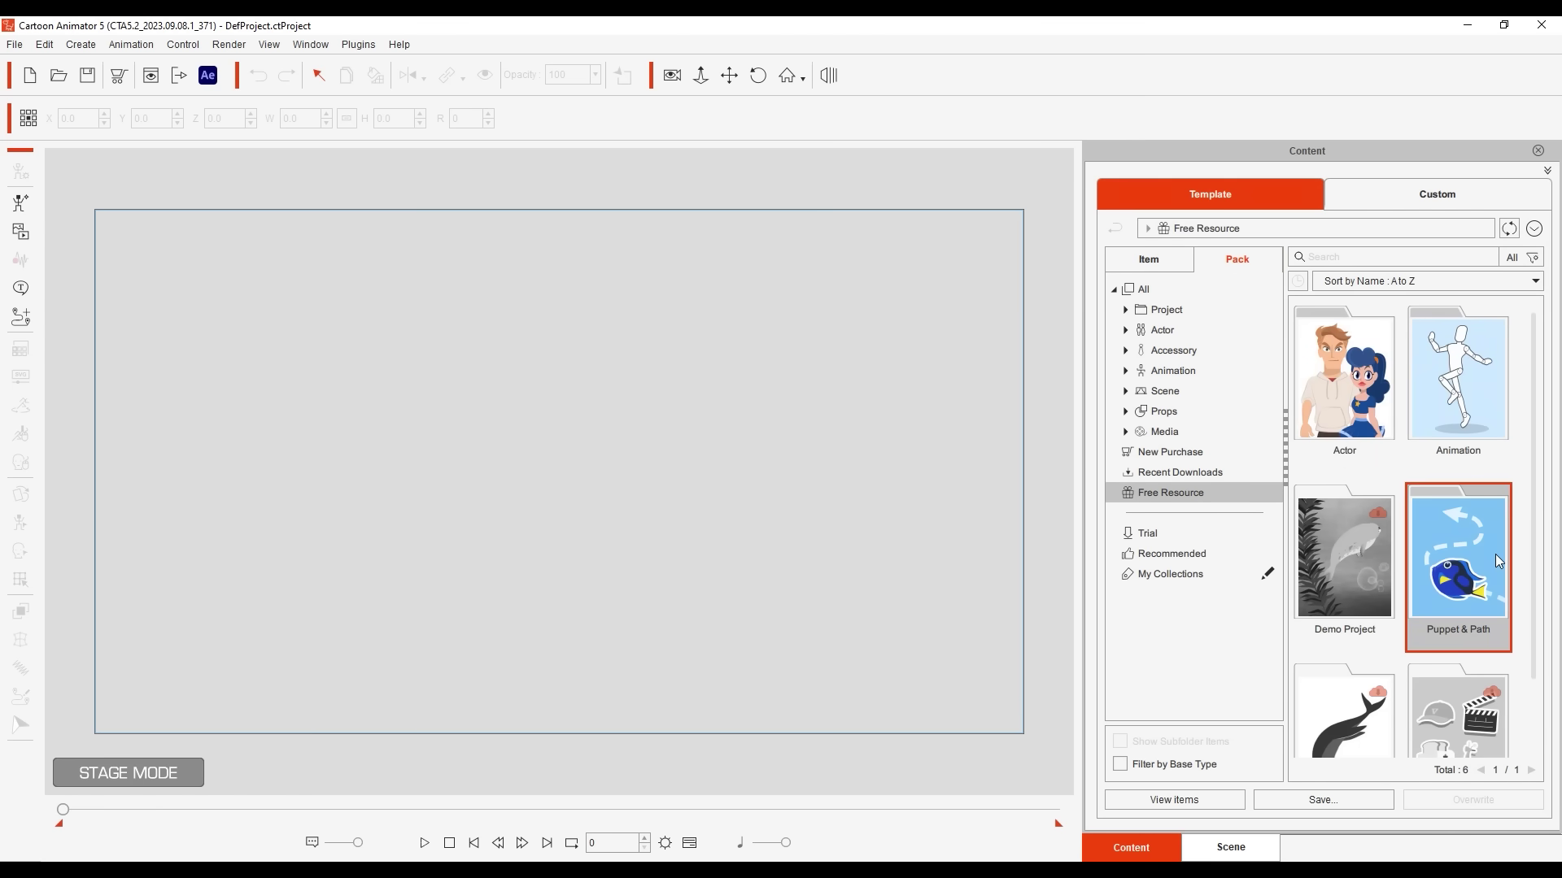
double_click(1495, 554)
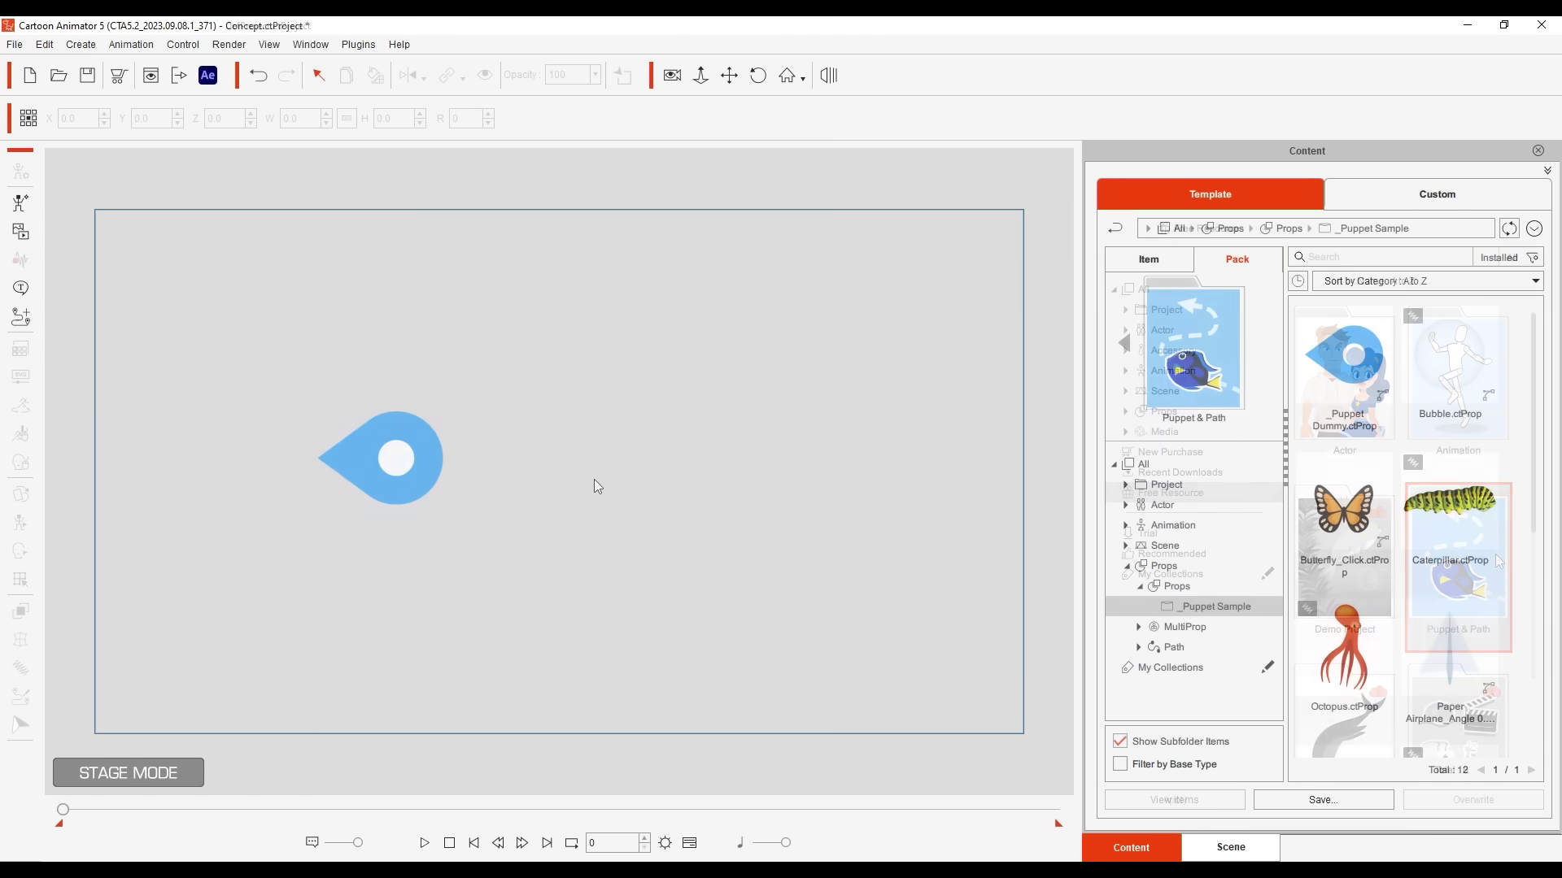
- Select the blue puppet dummy and open its Motion Pilot, with Transform Move X and Y at 1.0
left_click(429, 475)
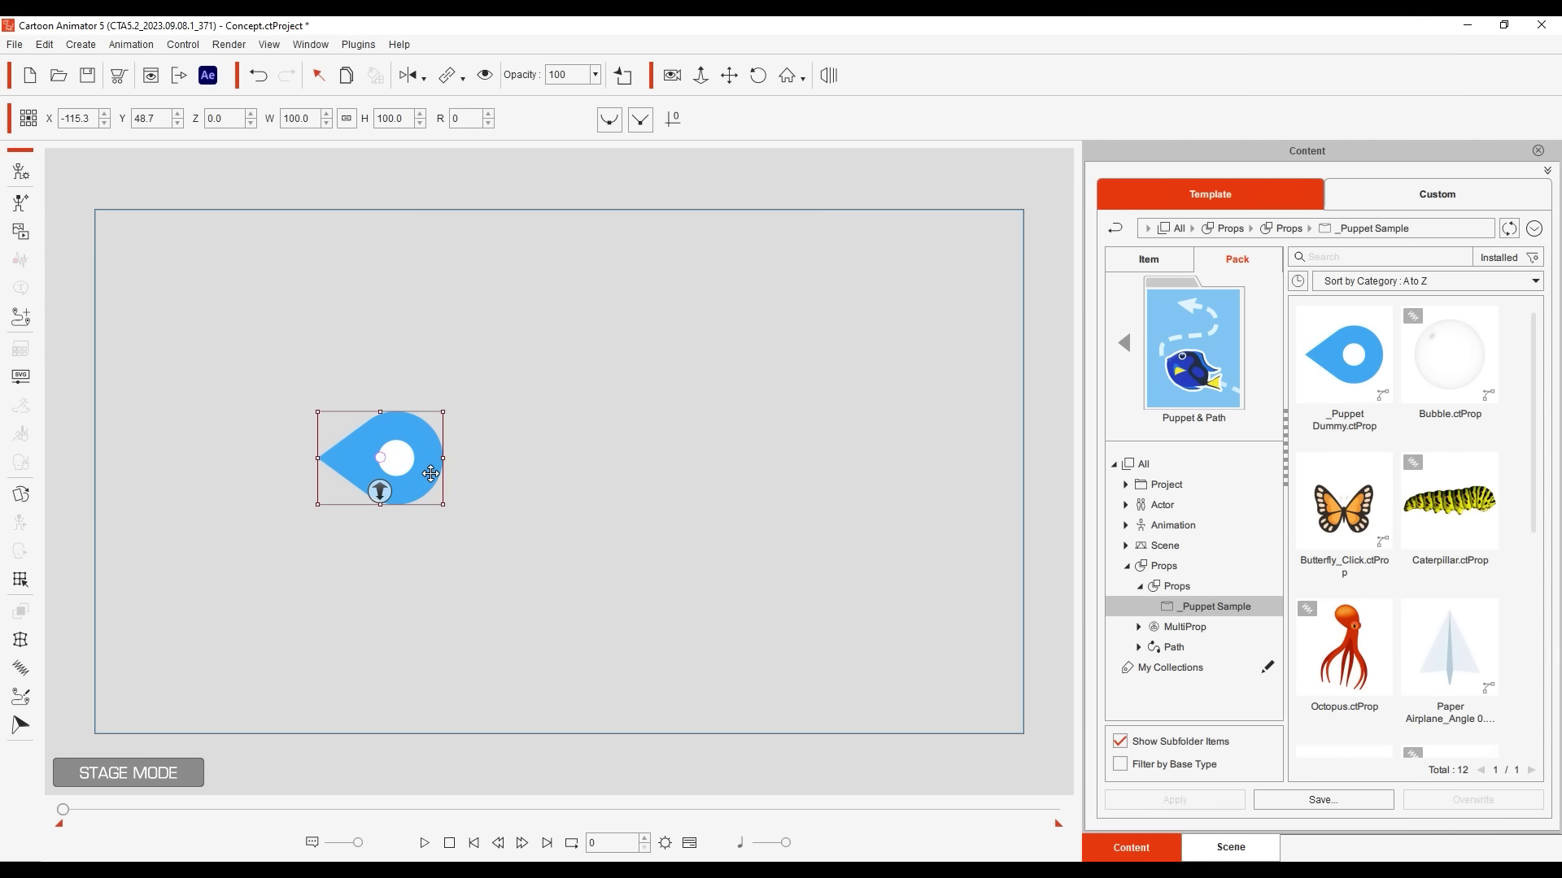
left_click(131, 43)
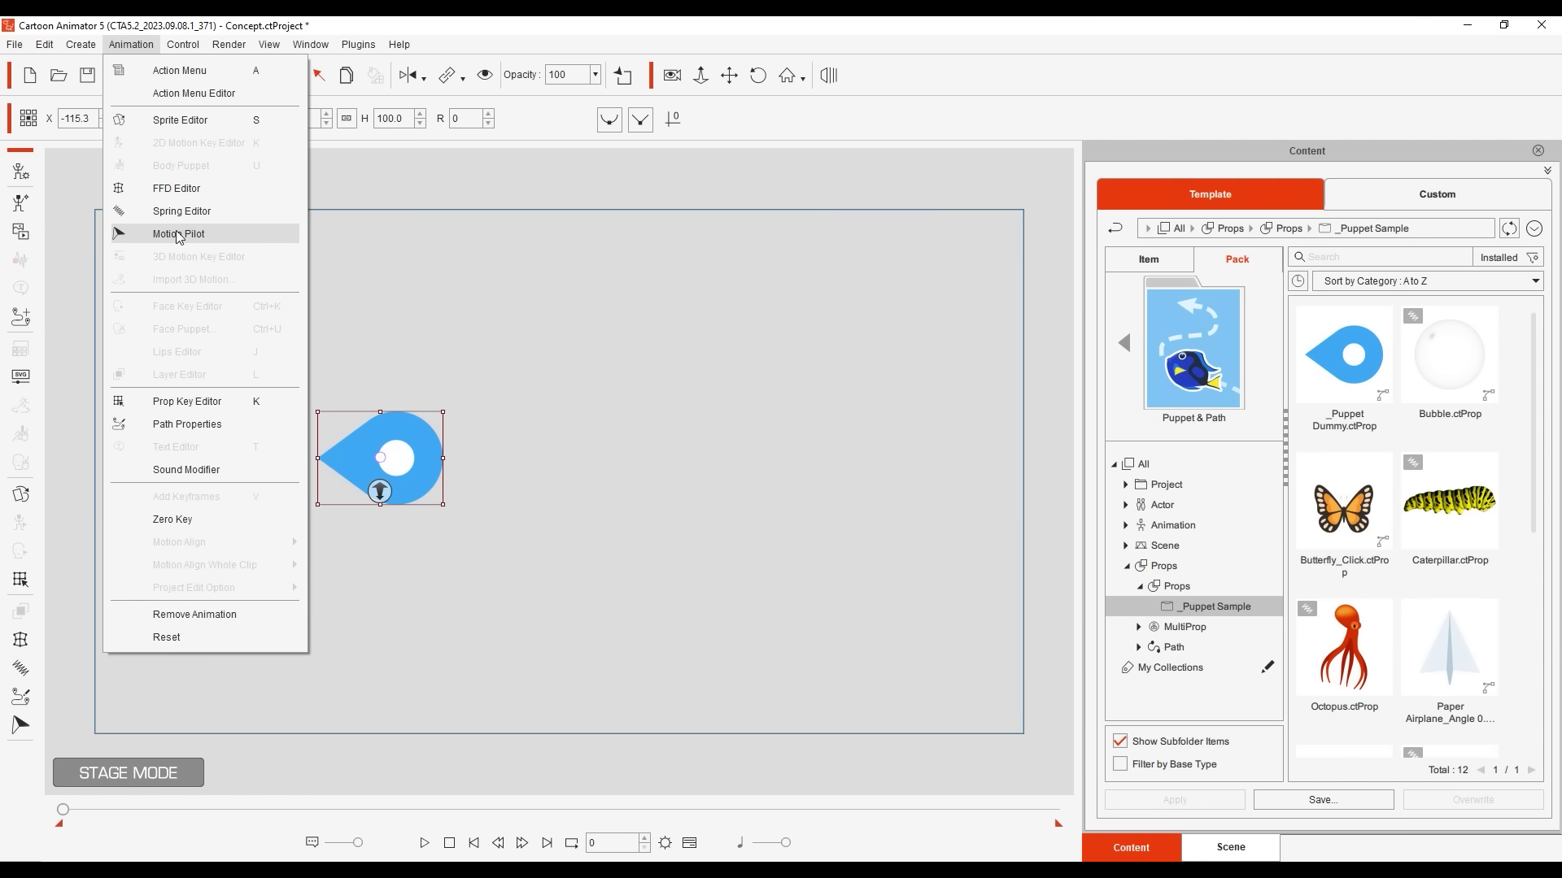
left_click(130, 43)
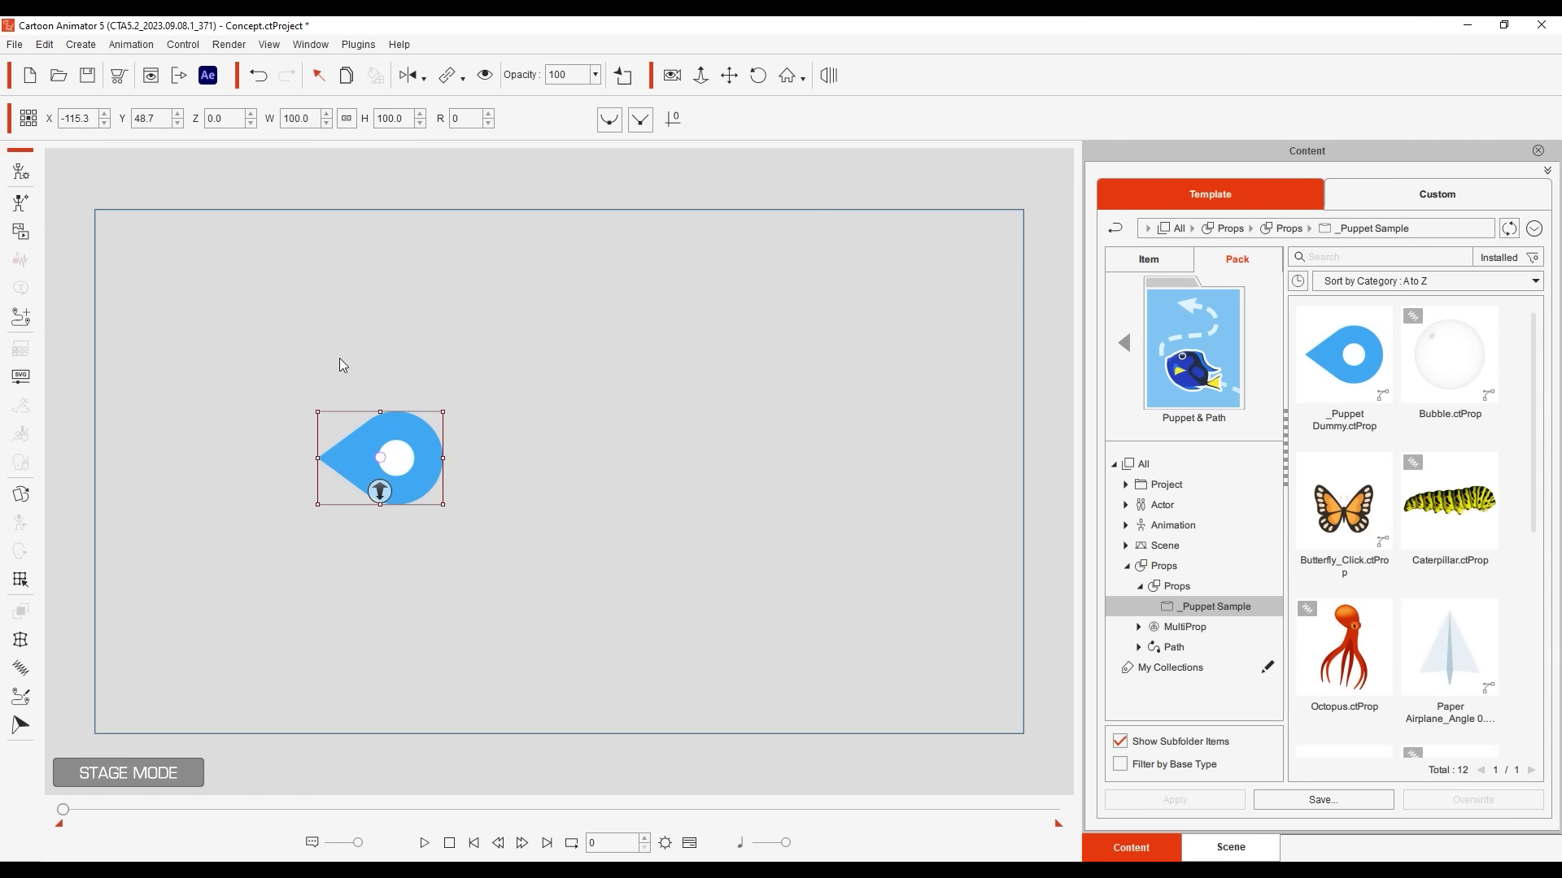
right_click(402, 415)
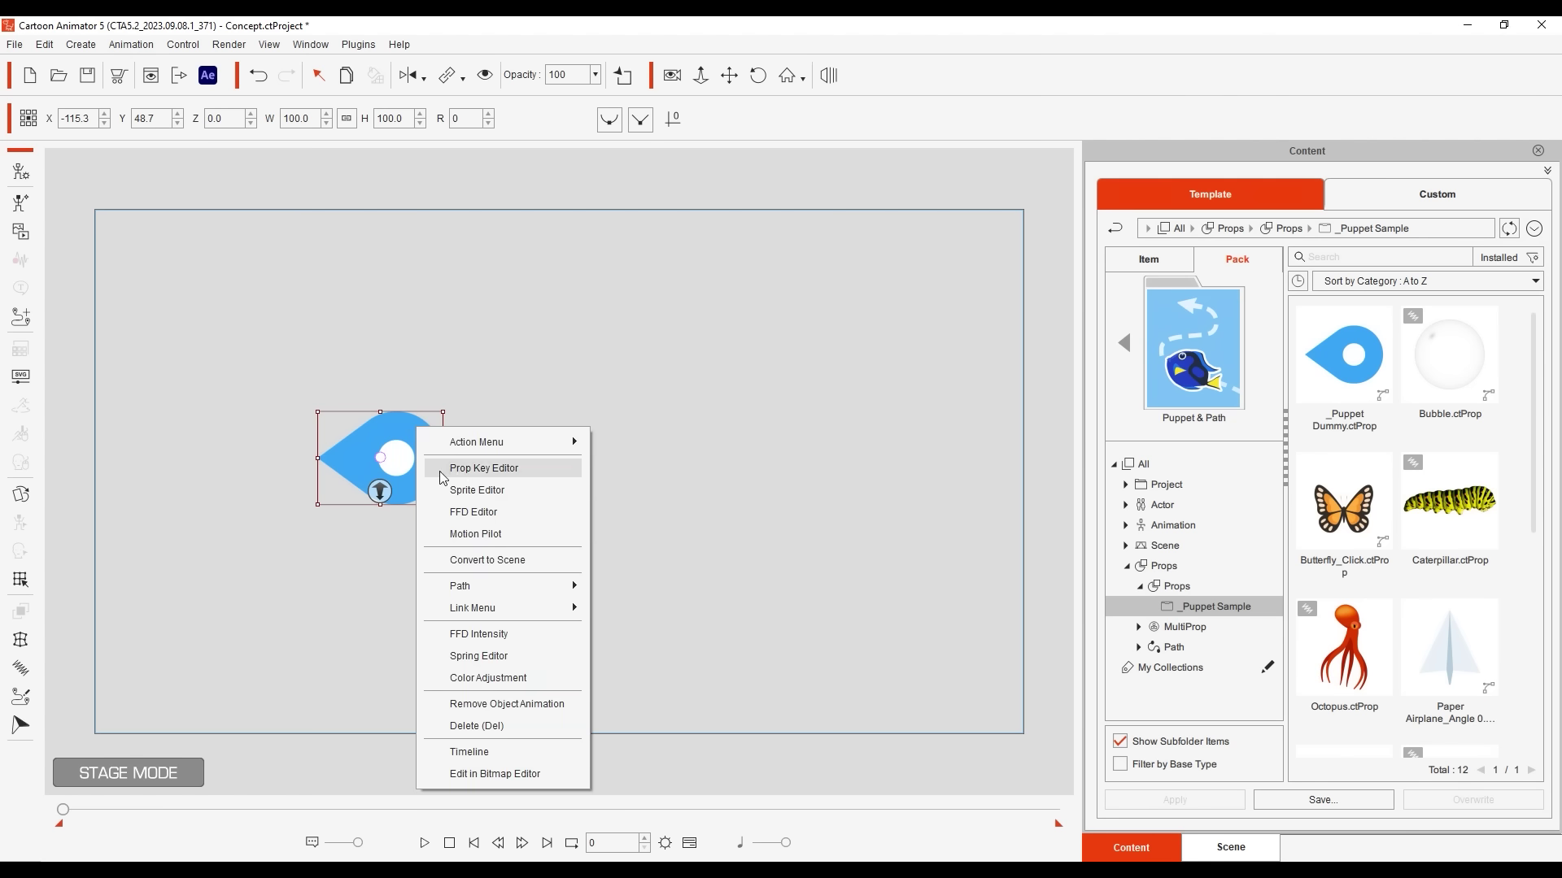
left_click(390, 431)
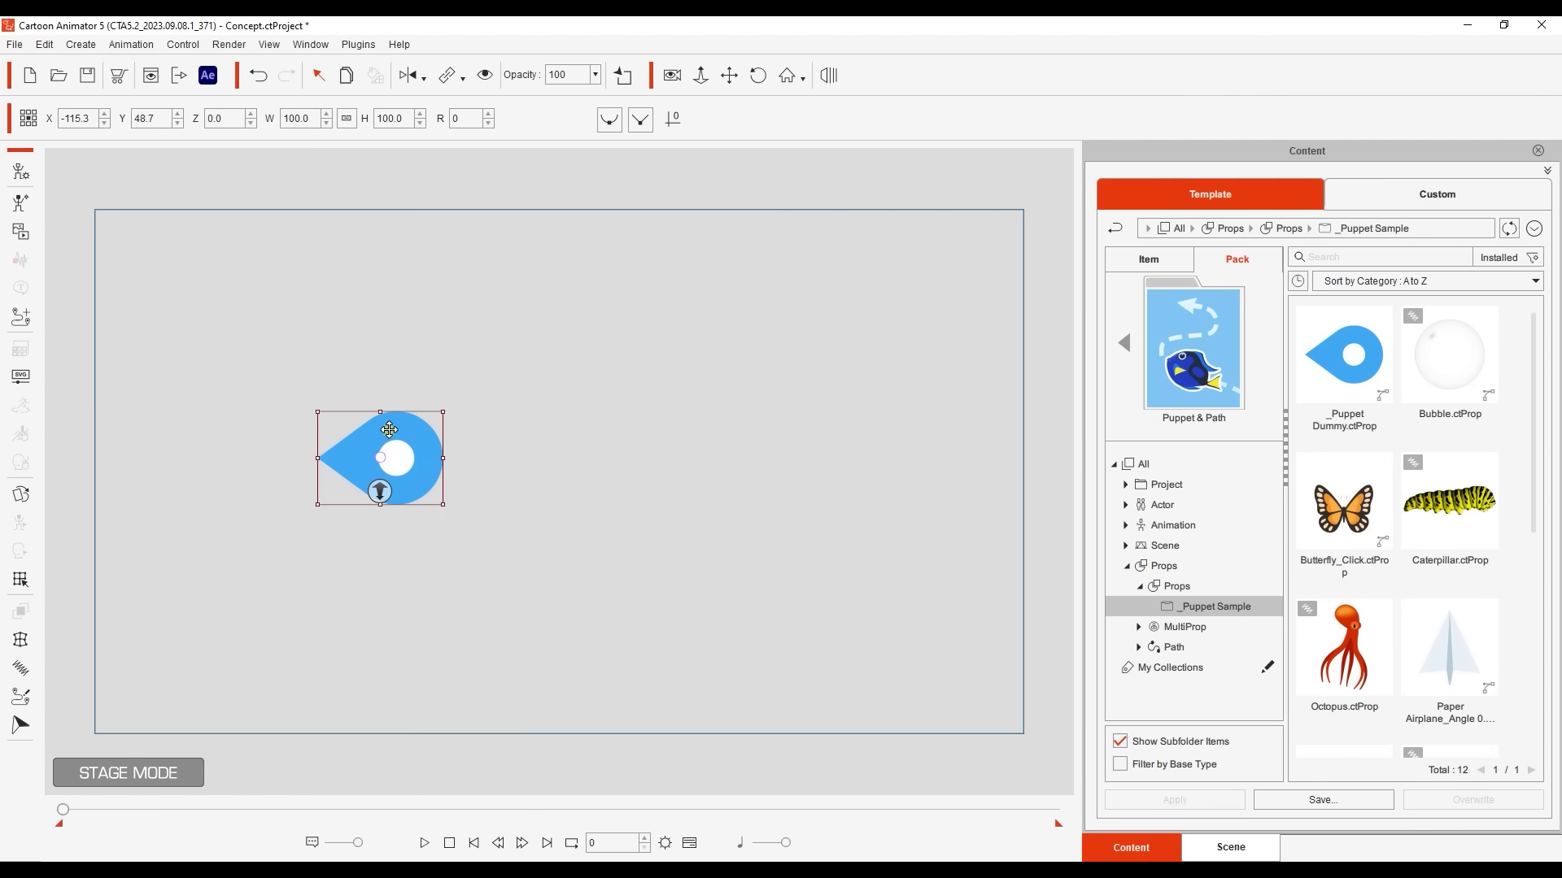
left_click(21, 725)
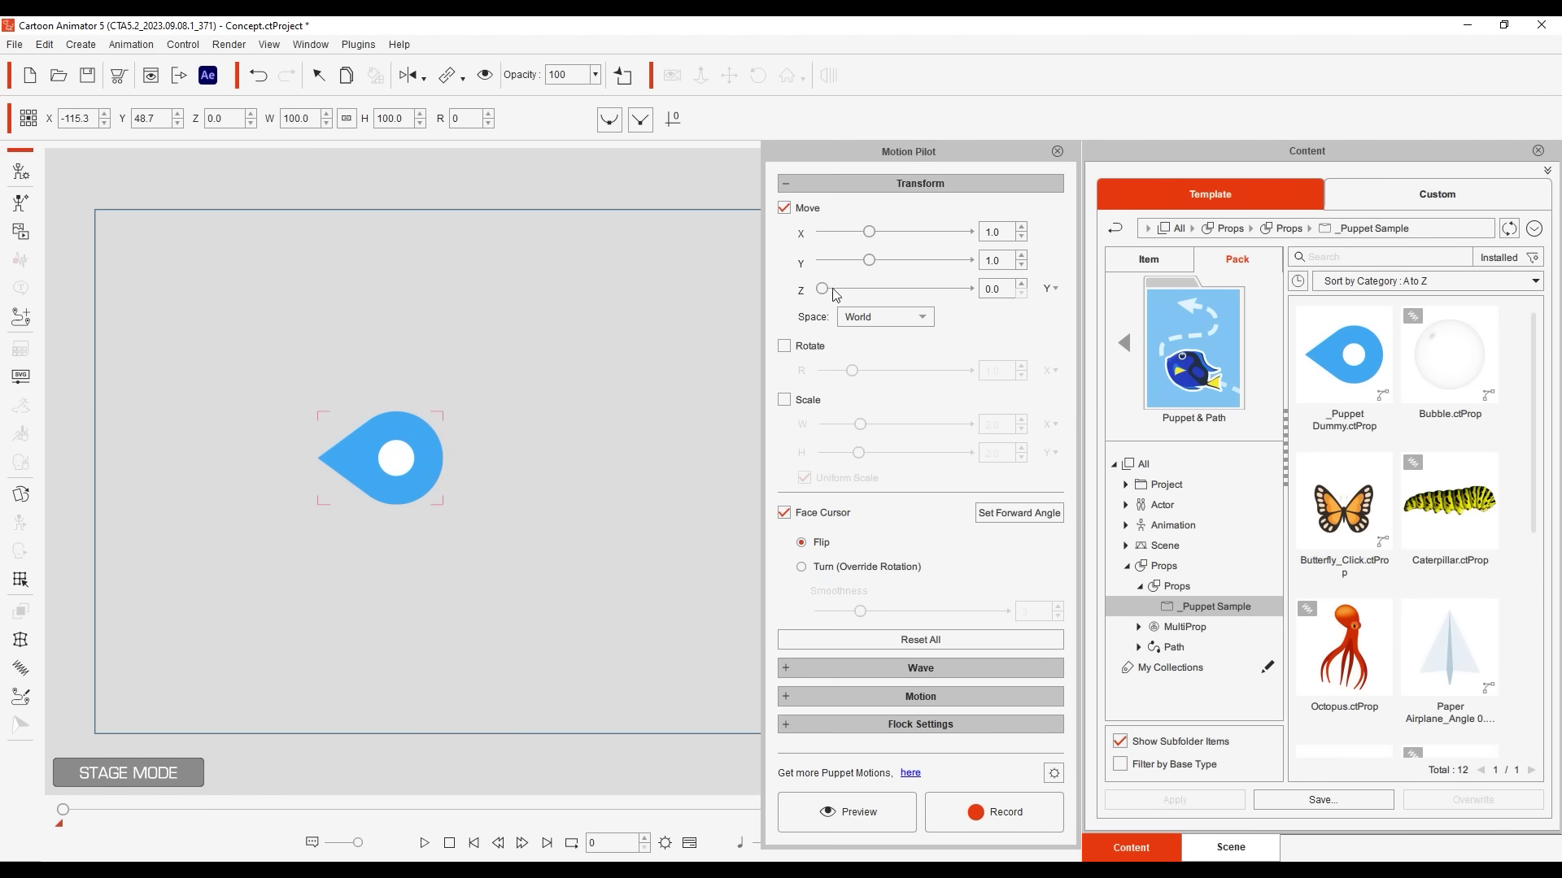
left_click(970, 181)
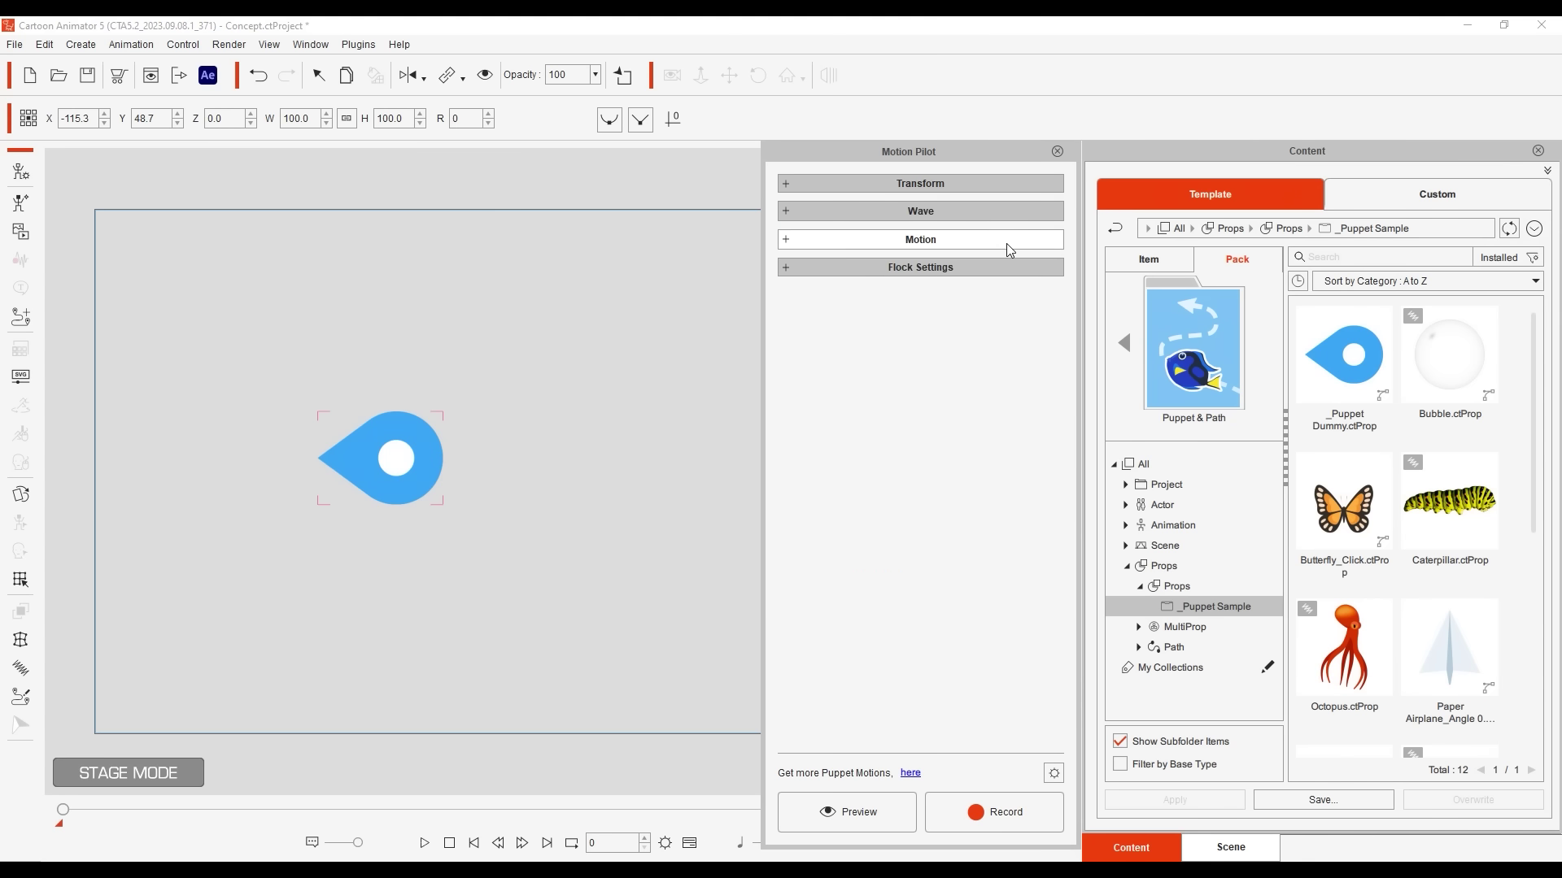
left_click(978, 185)
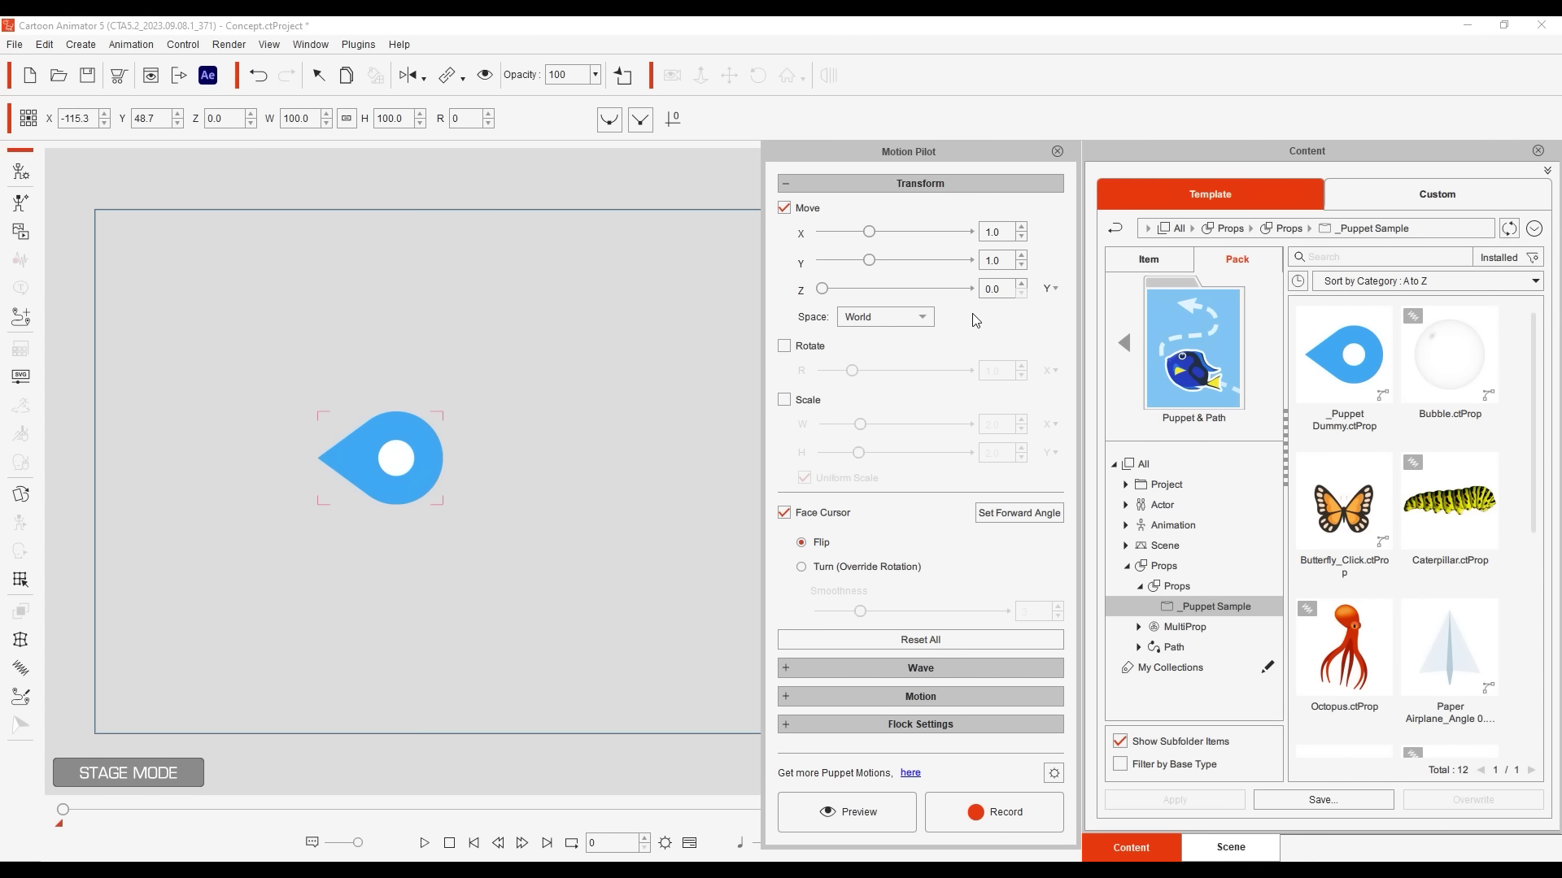
- Run the dummy's Motion Pilot preview around the stage, then stop it so it resets
left_click(889, 817)
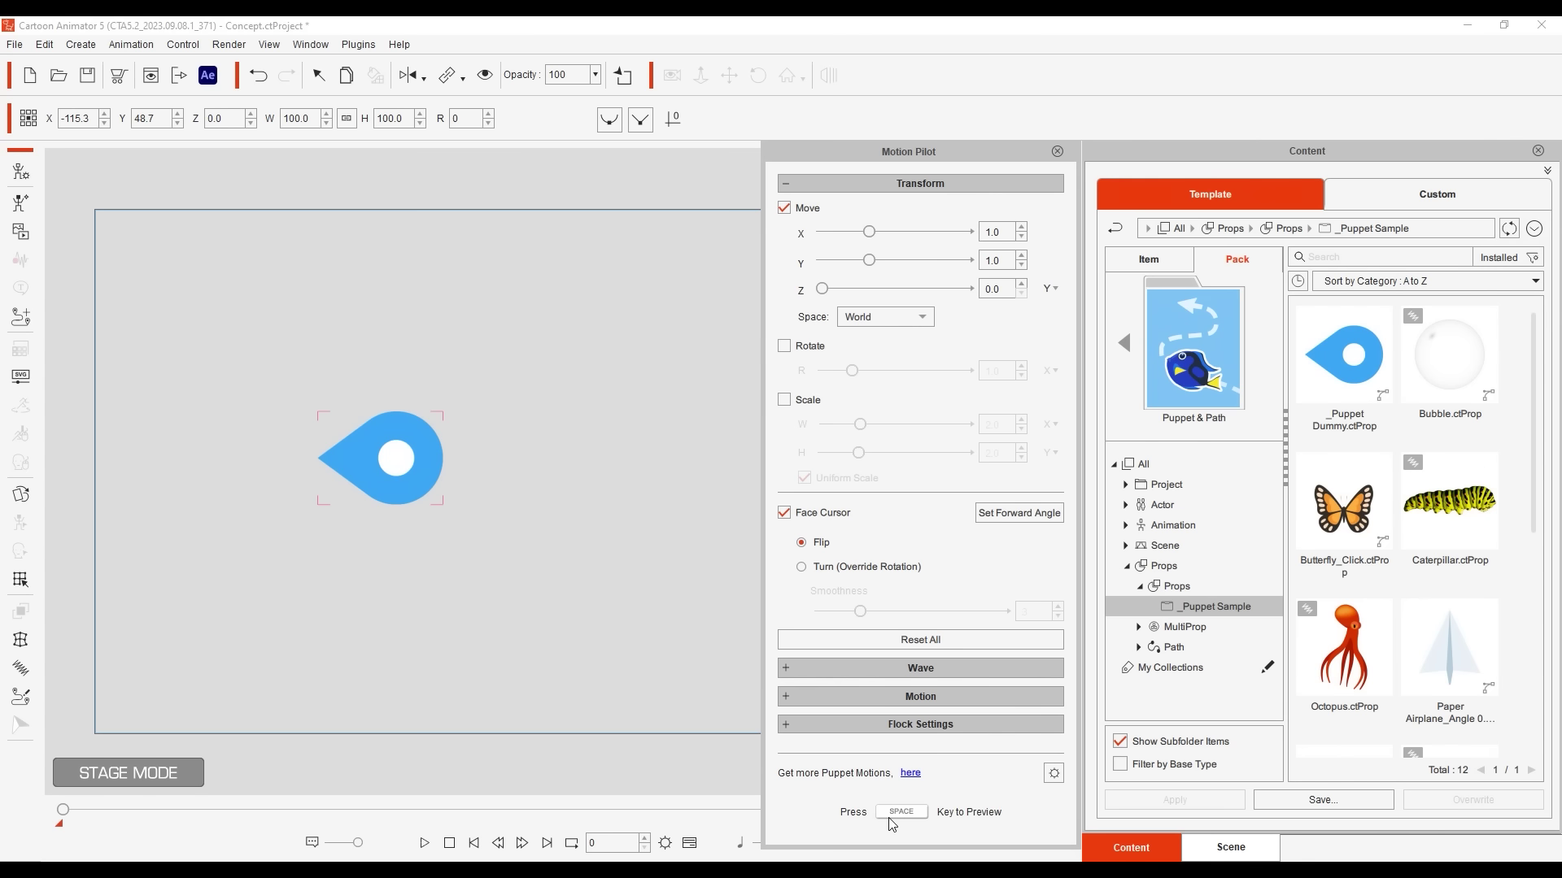
key("space")
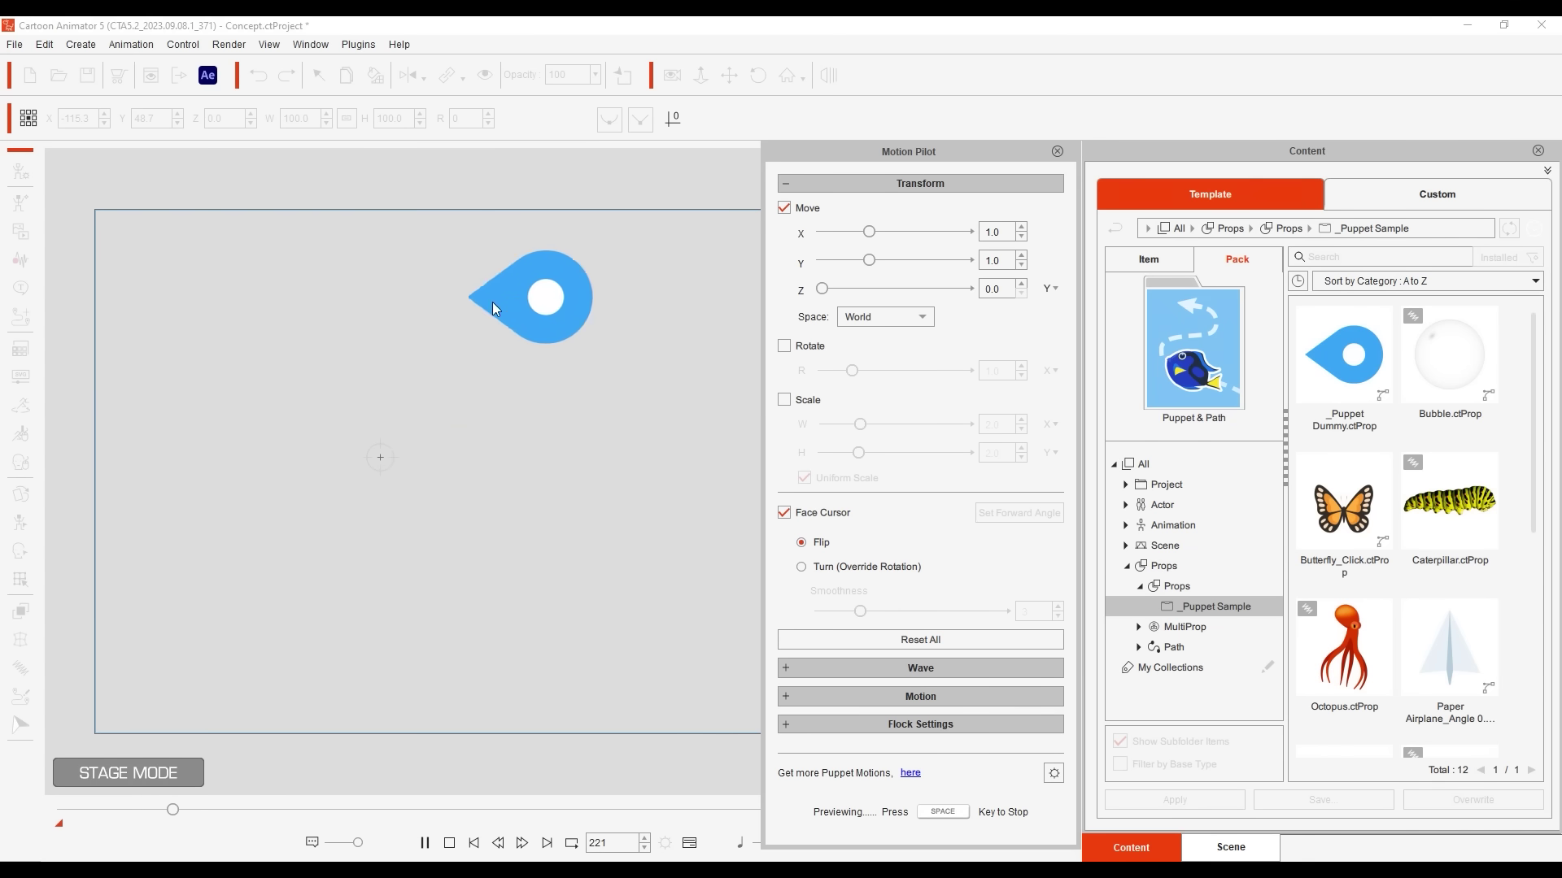
key("space")
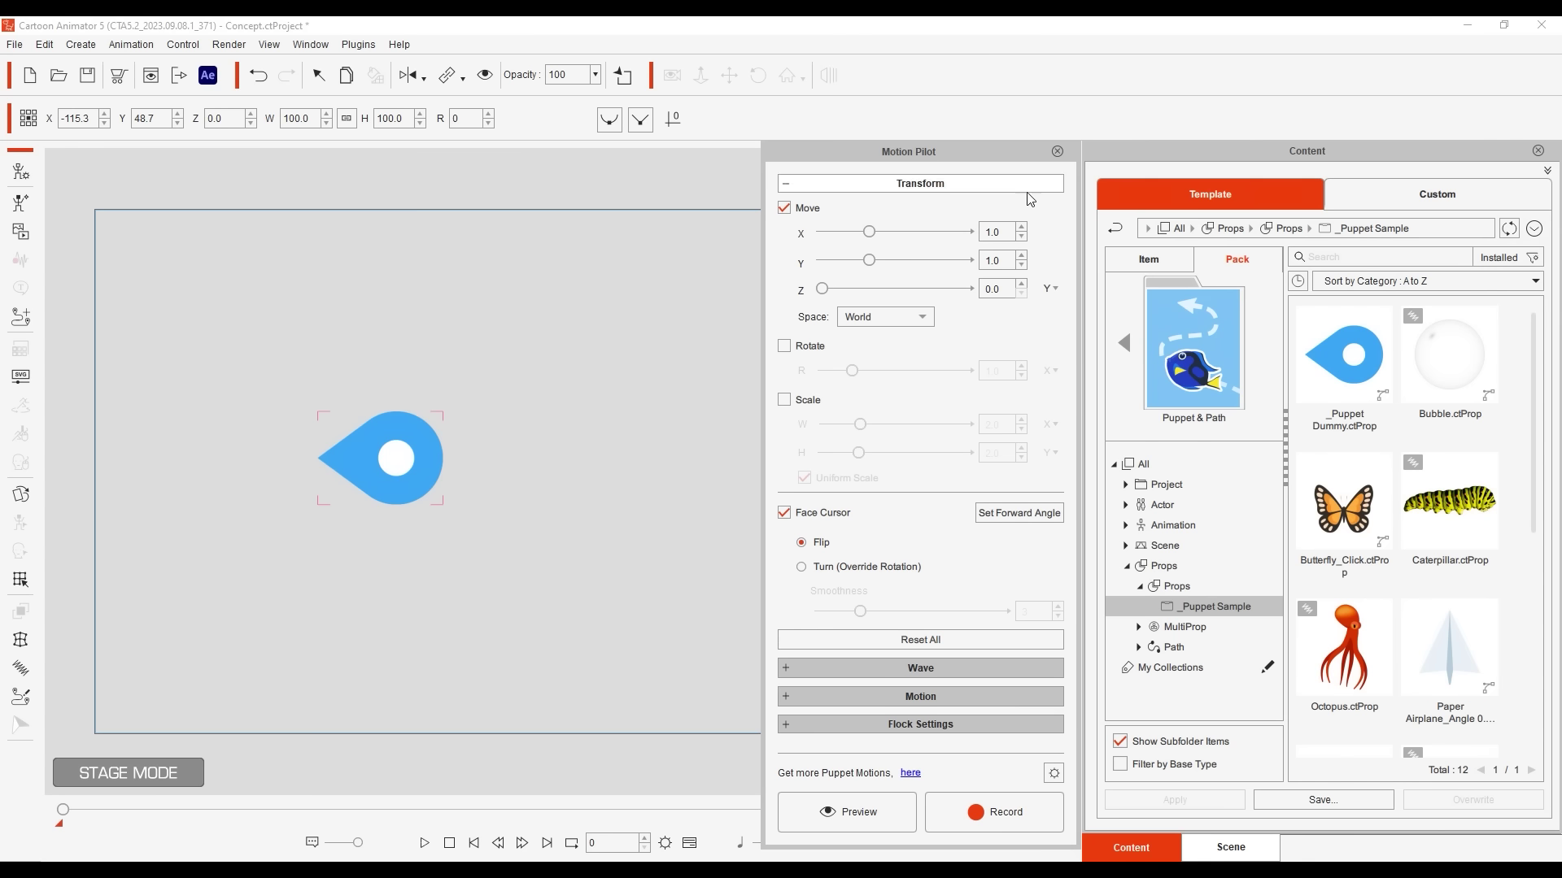
- Check the stage in 3D view and set the dummy's Motion Pilot Move Z to 3.0
left_click(1058, 152)
left_click(829, 76)
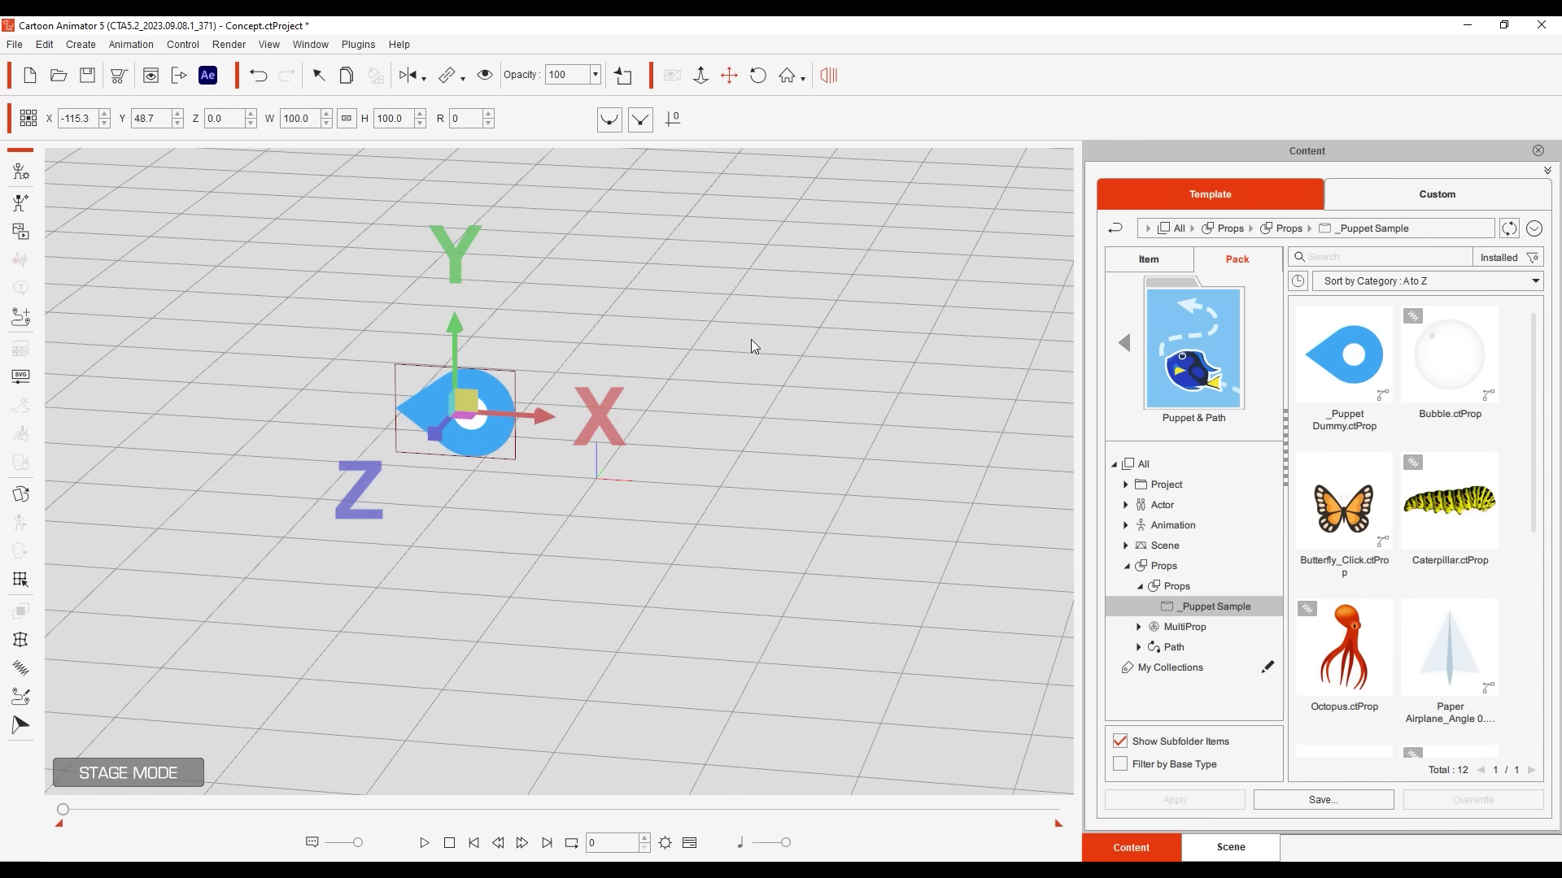
left_click(829, 75)
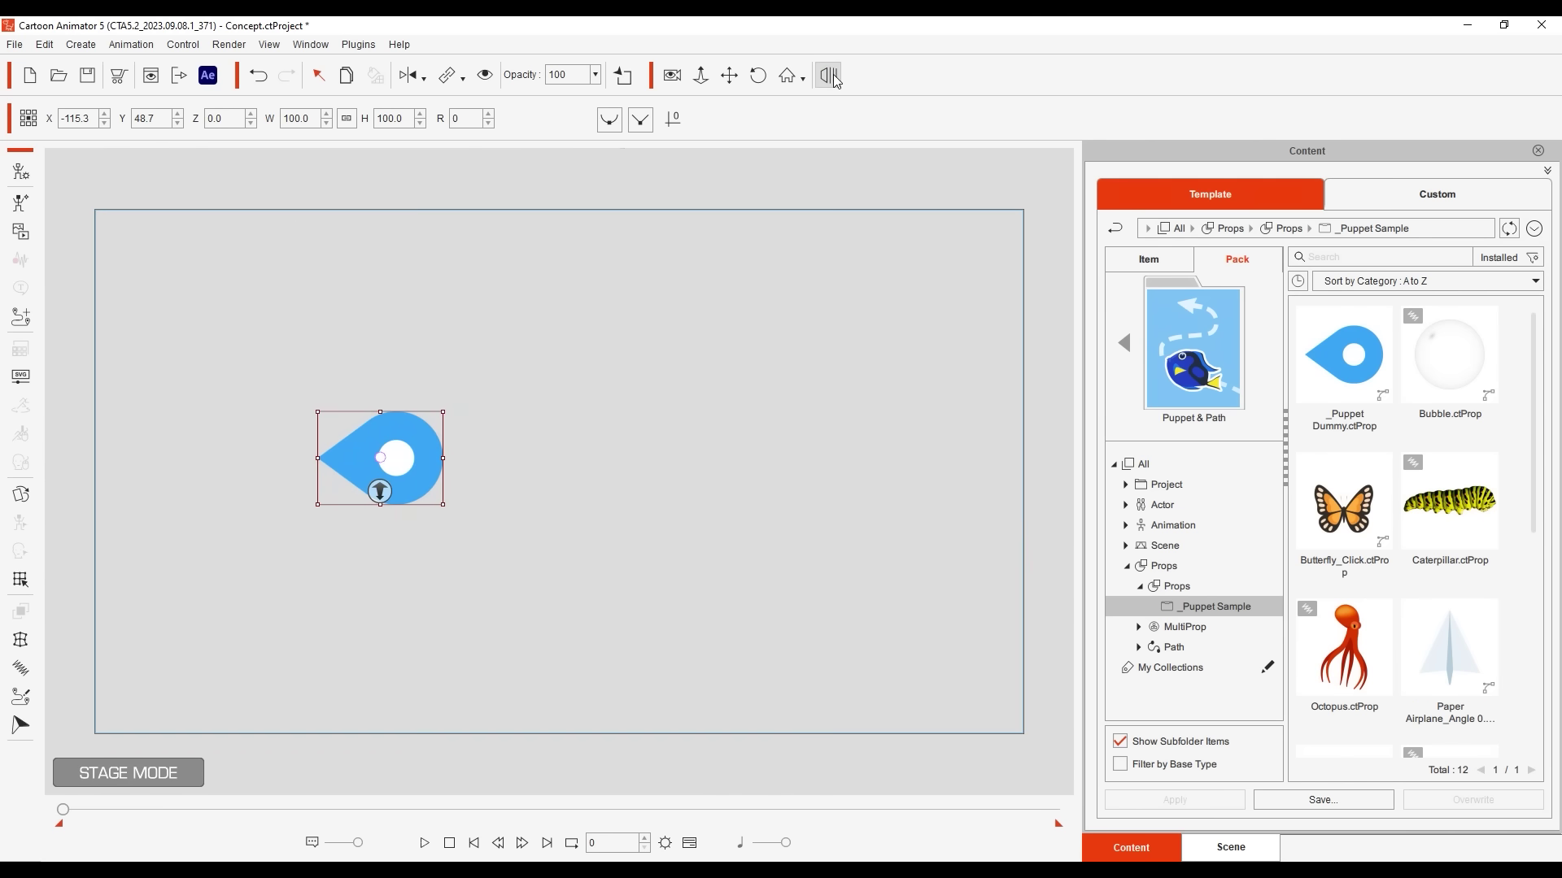
left_click(20, 725)
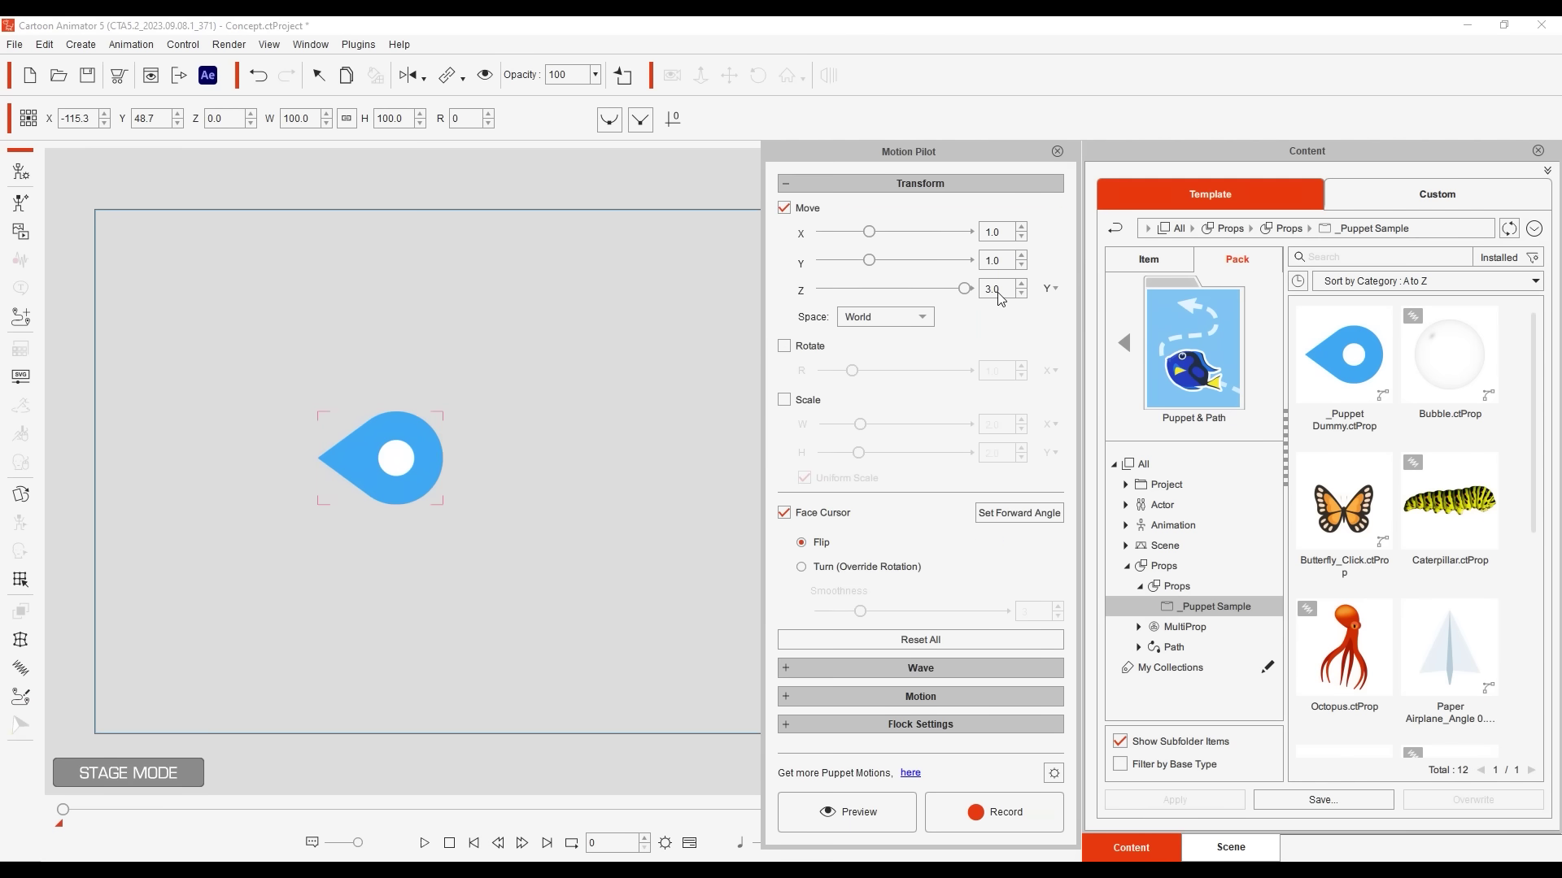
left_click(1057, 151)
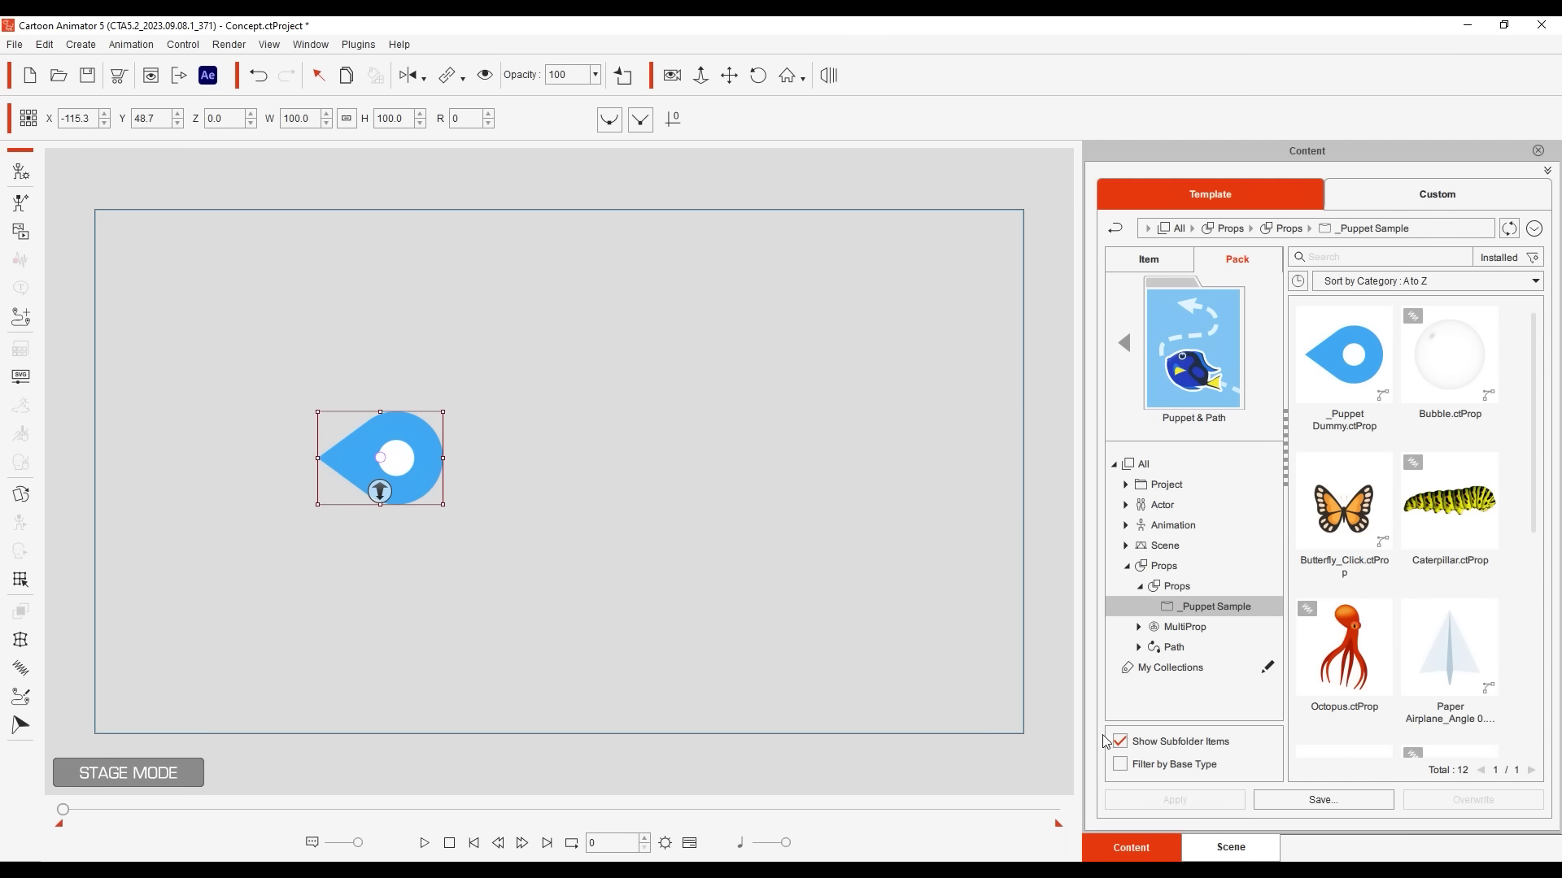
- Show the Box prop from the Scene list and push it back to Z 89.5 in 3D view
left_click(1229, 847)
left_click(1112, 259)
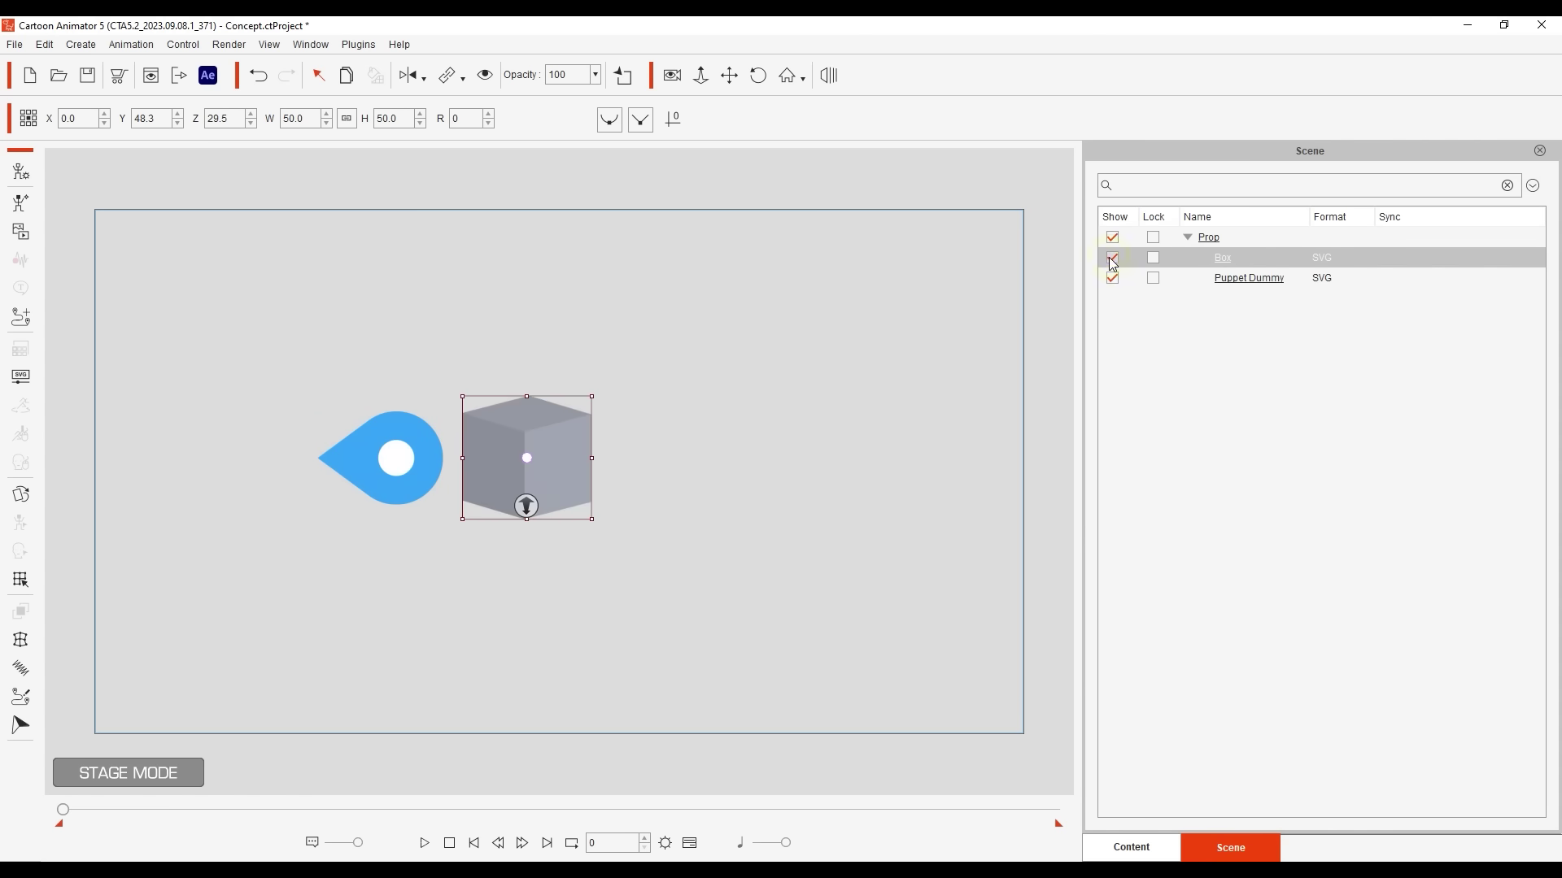
left_click(829, 76)
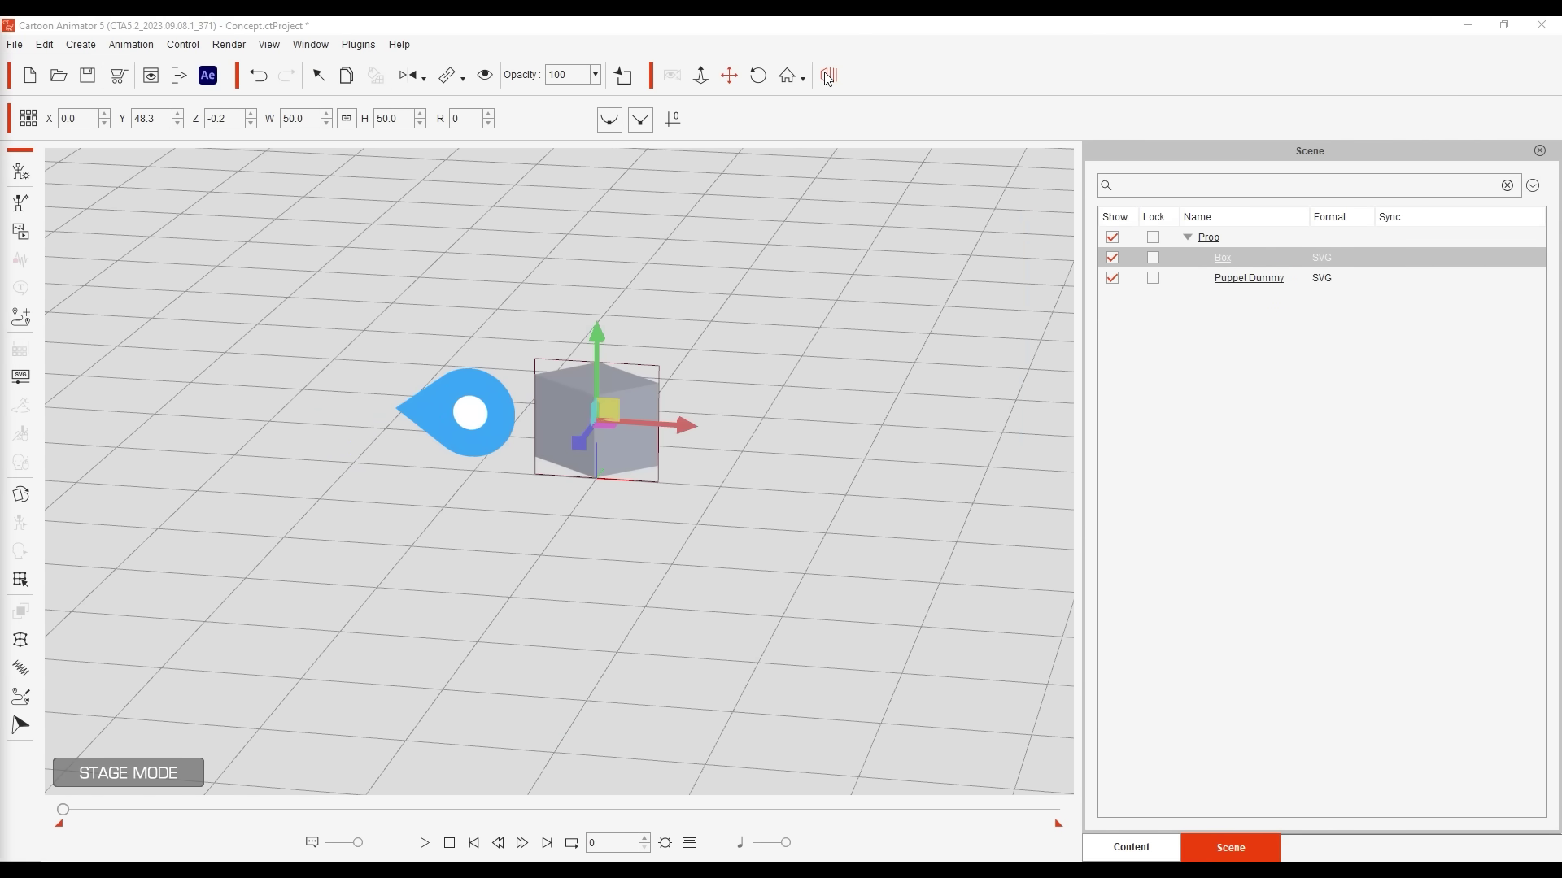
left_click_drag(581, 432, 705, 459)
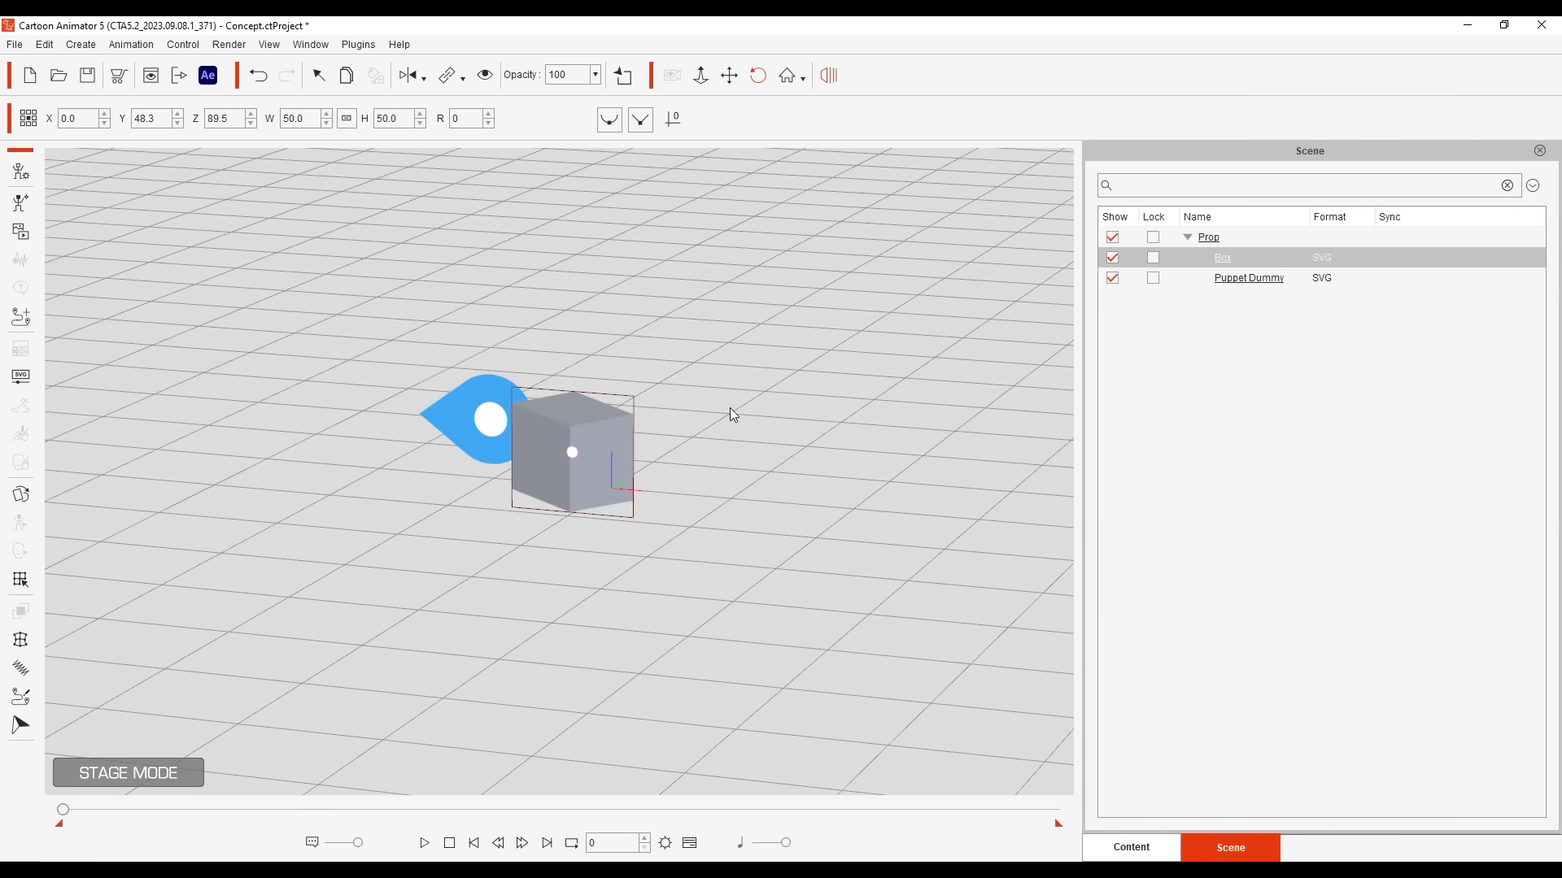
left_click(830, 75)
- Preview the Puppet Dummy moving in depth past the Box, then untick the Box's Show checkbox
left_click(415, 425)
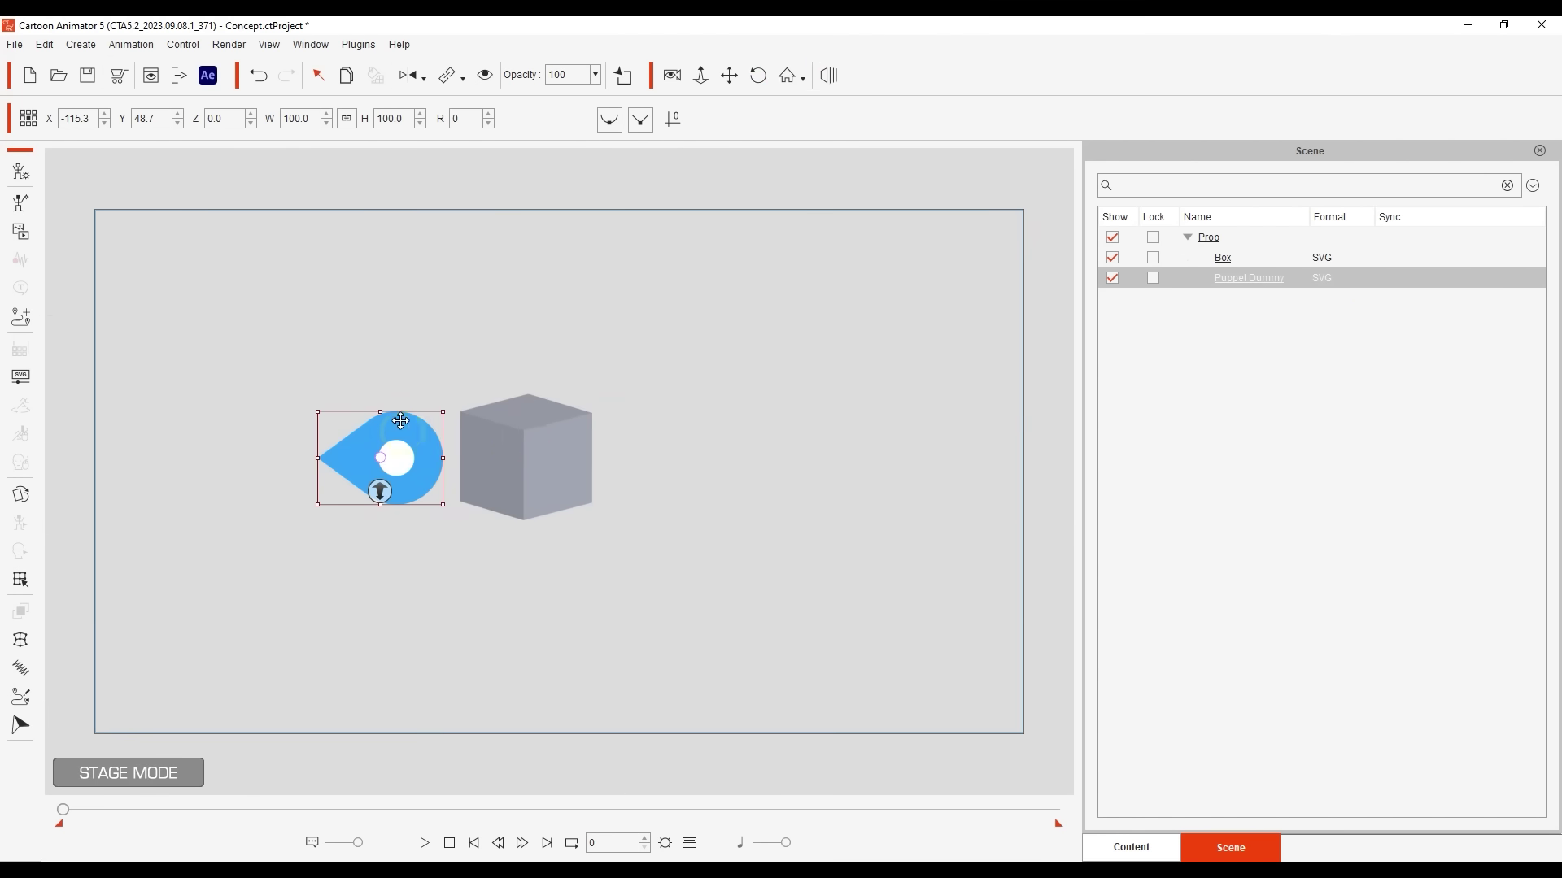
left_click(22, 726)
left_click(884, 807)
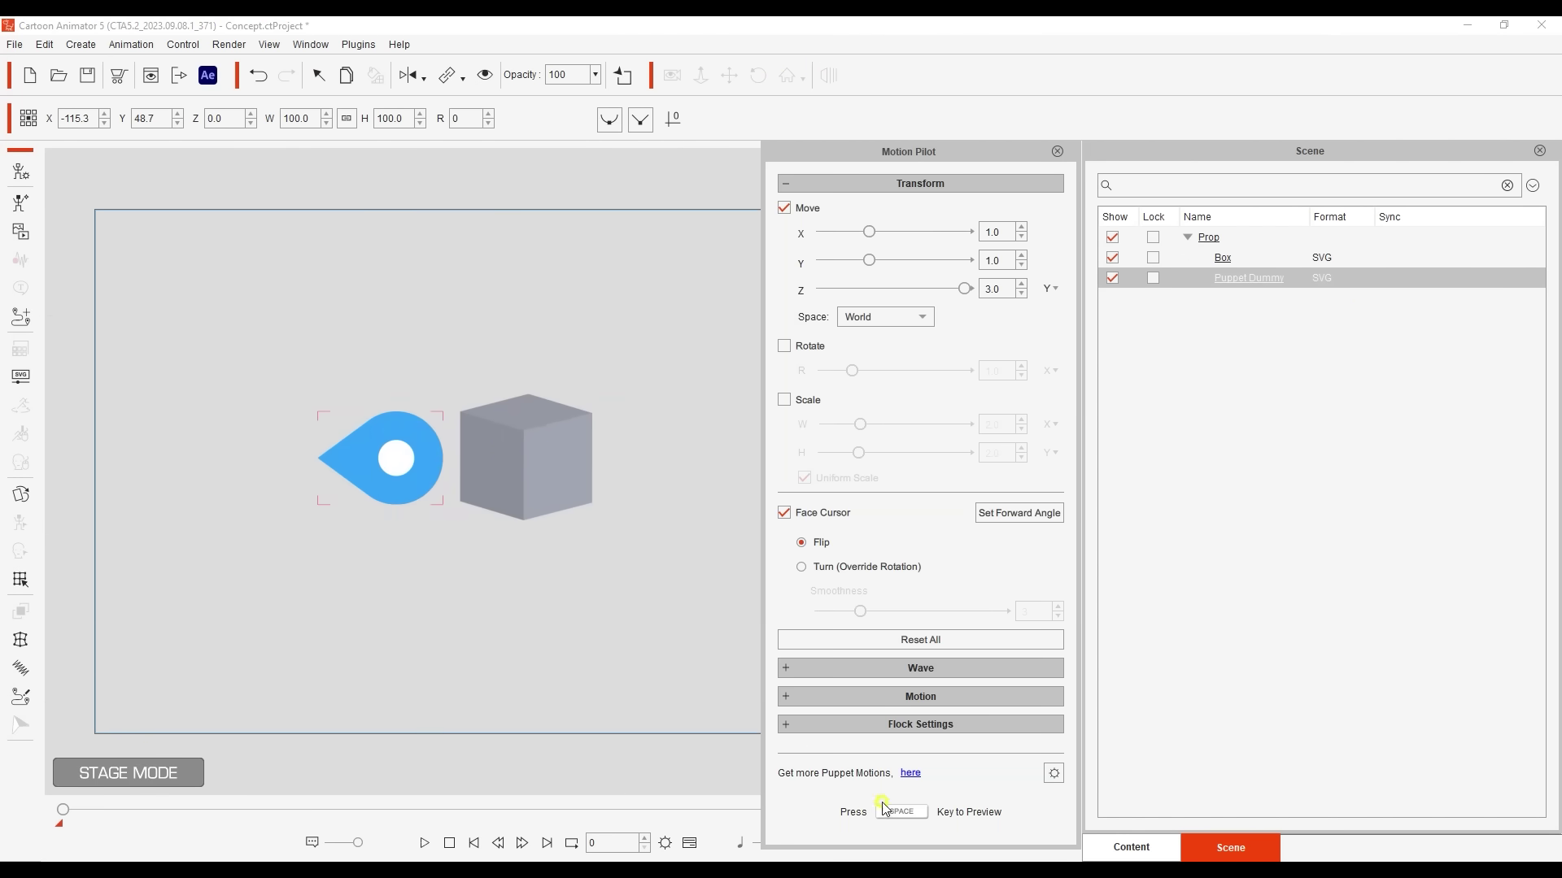
key("space")
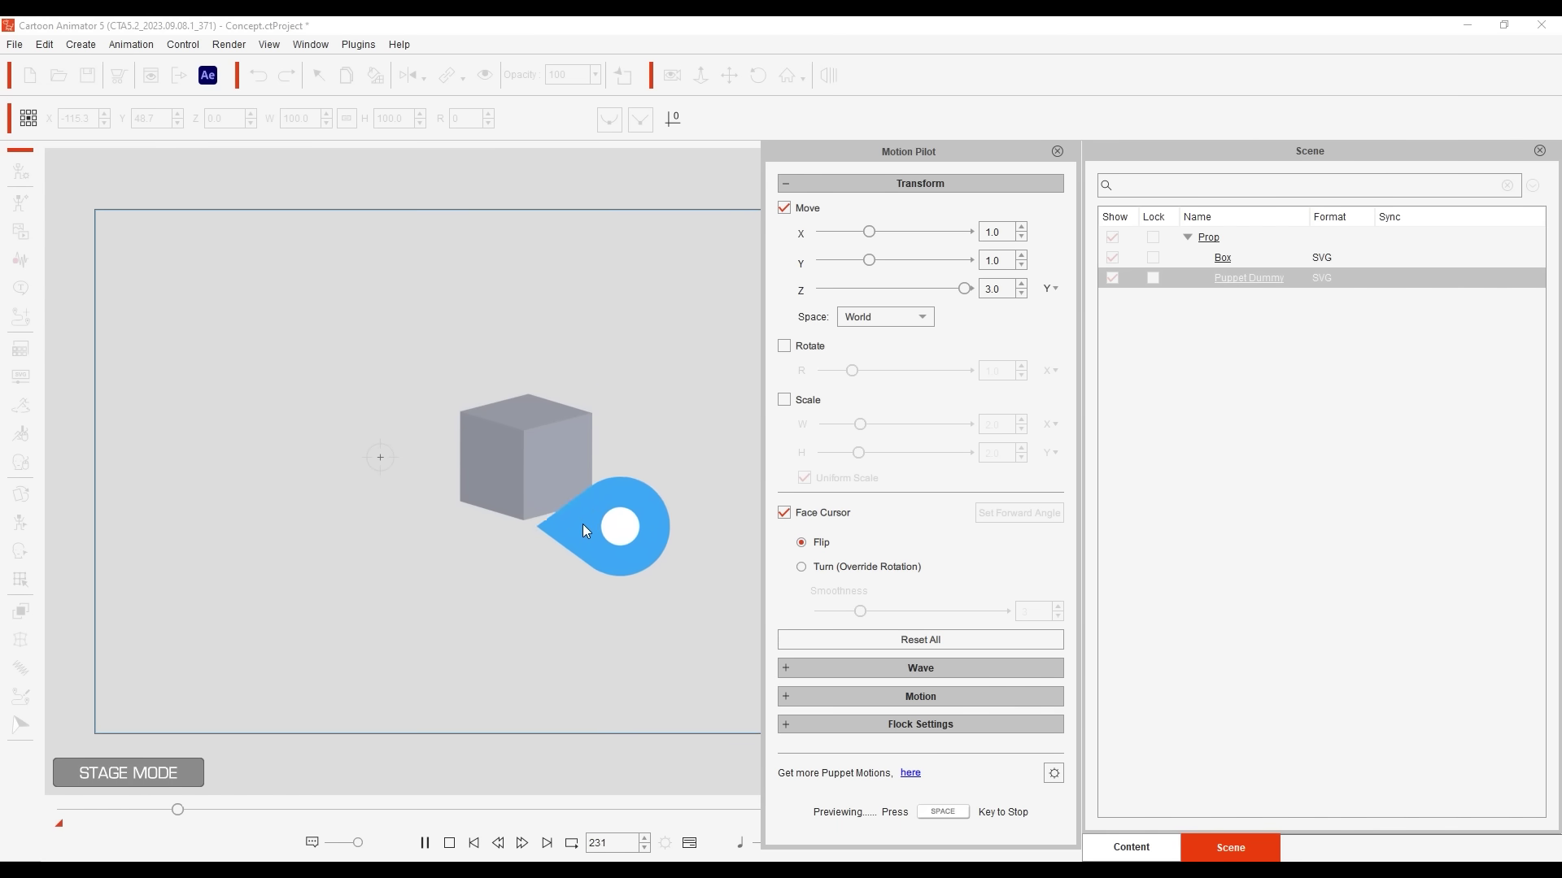
key("space")
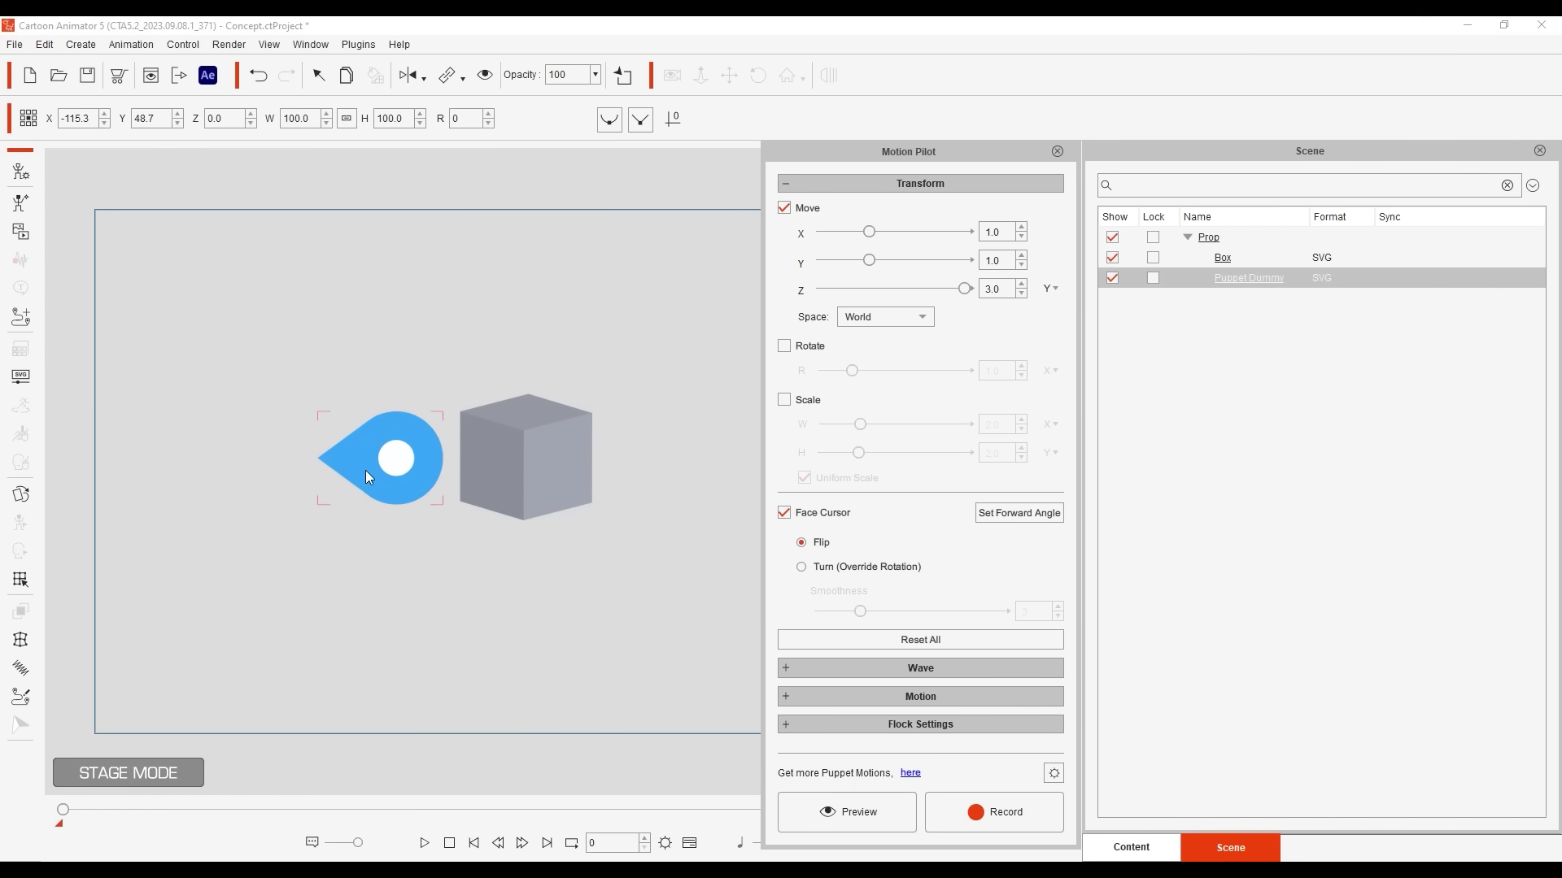
left_click(1113, 258)
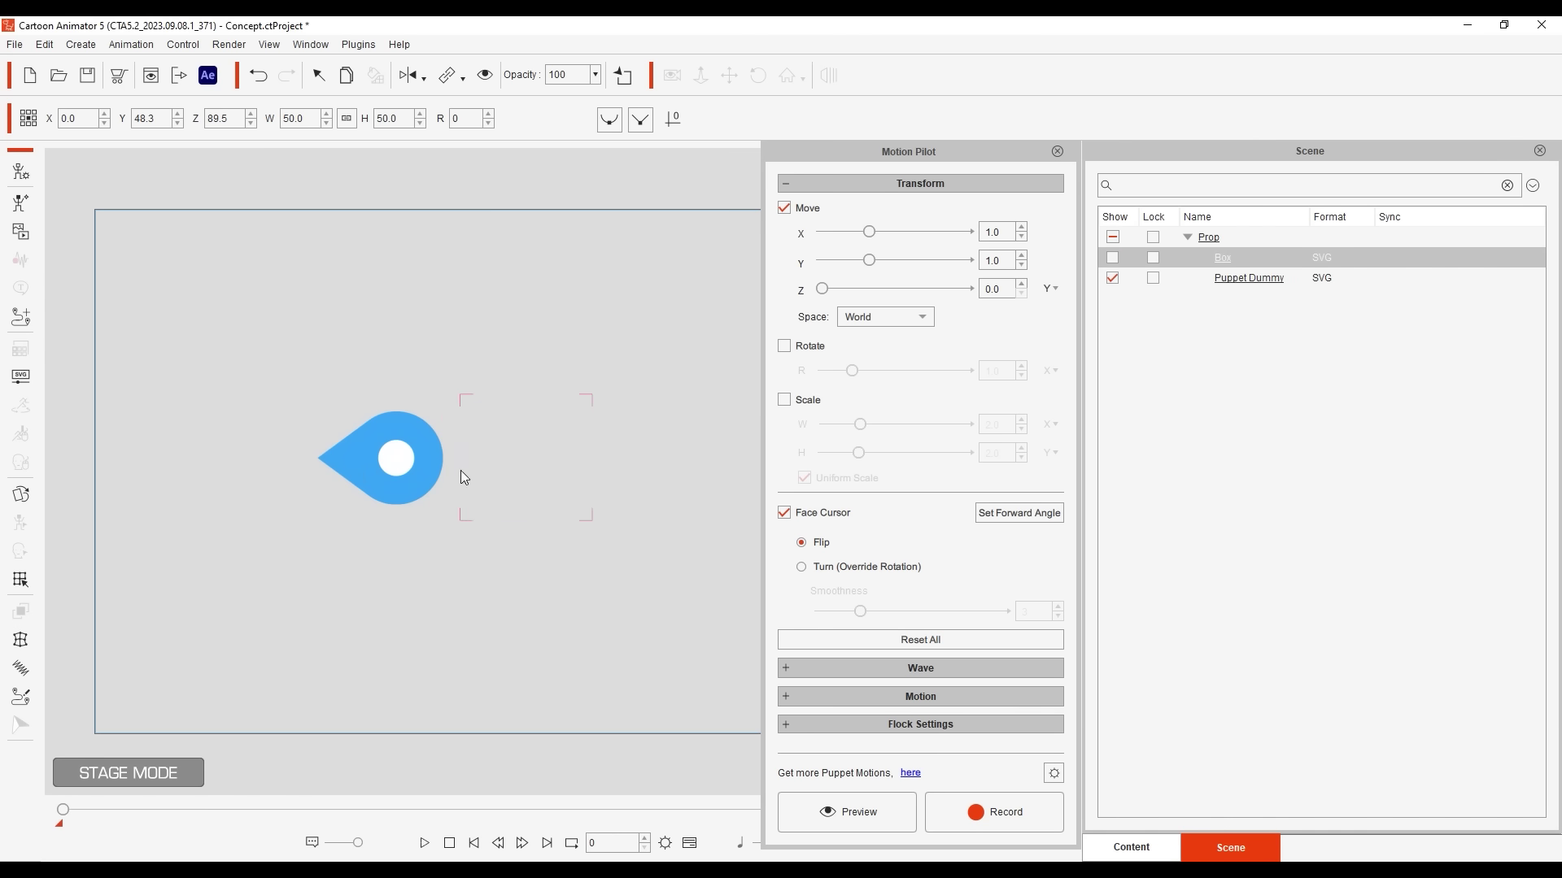
- Set the pin puppet's Face Cursor to Turn (Override Rotation), Smoothness 3, and preview it
left_click(426, 458)
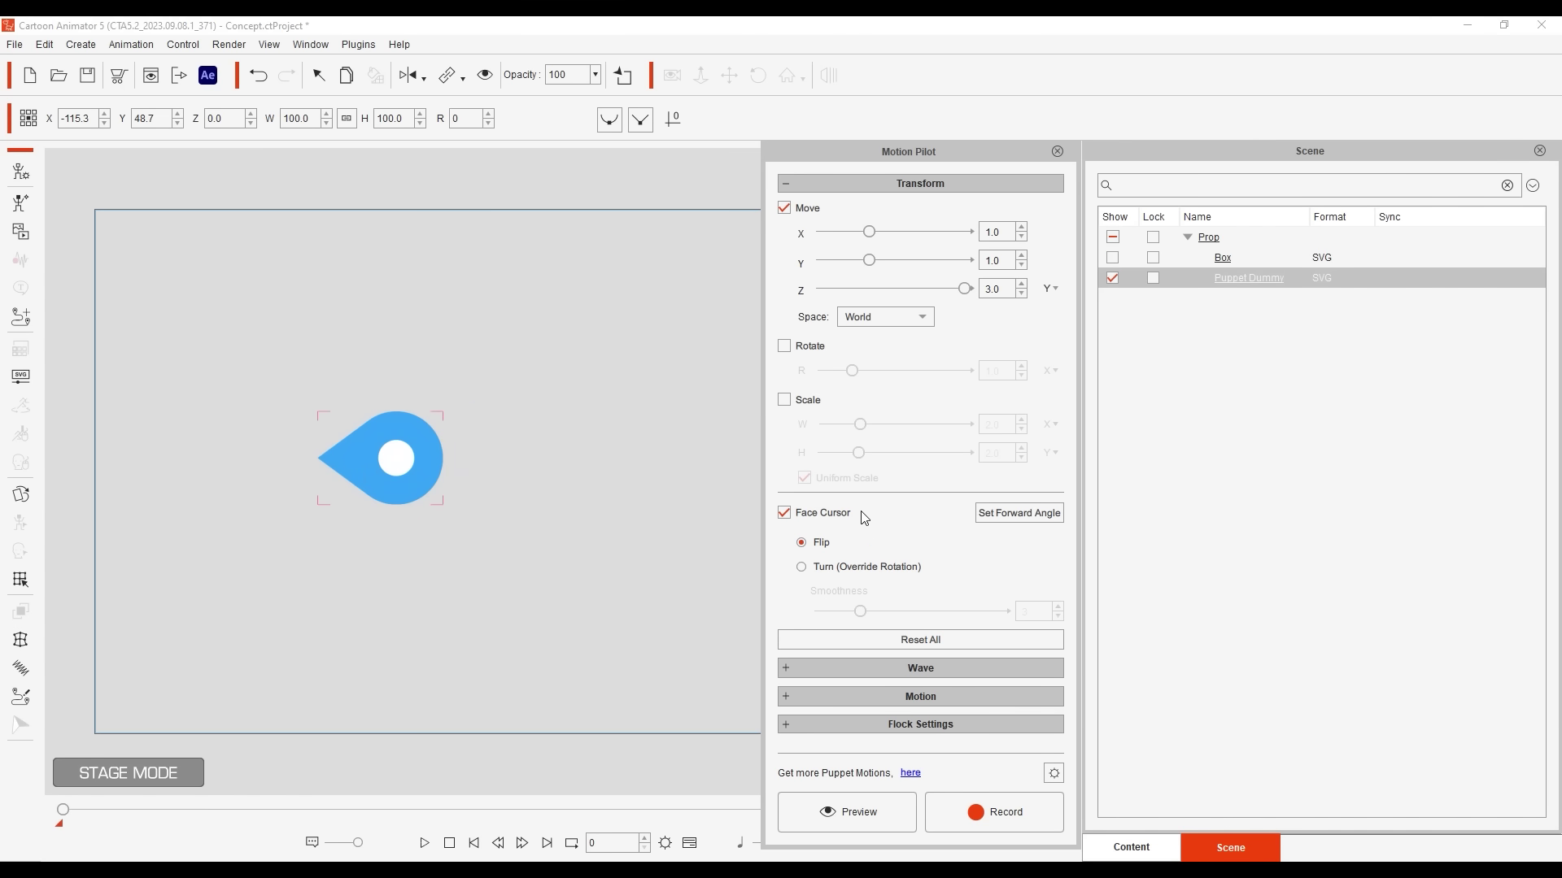
left_click(1016, 518)
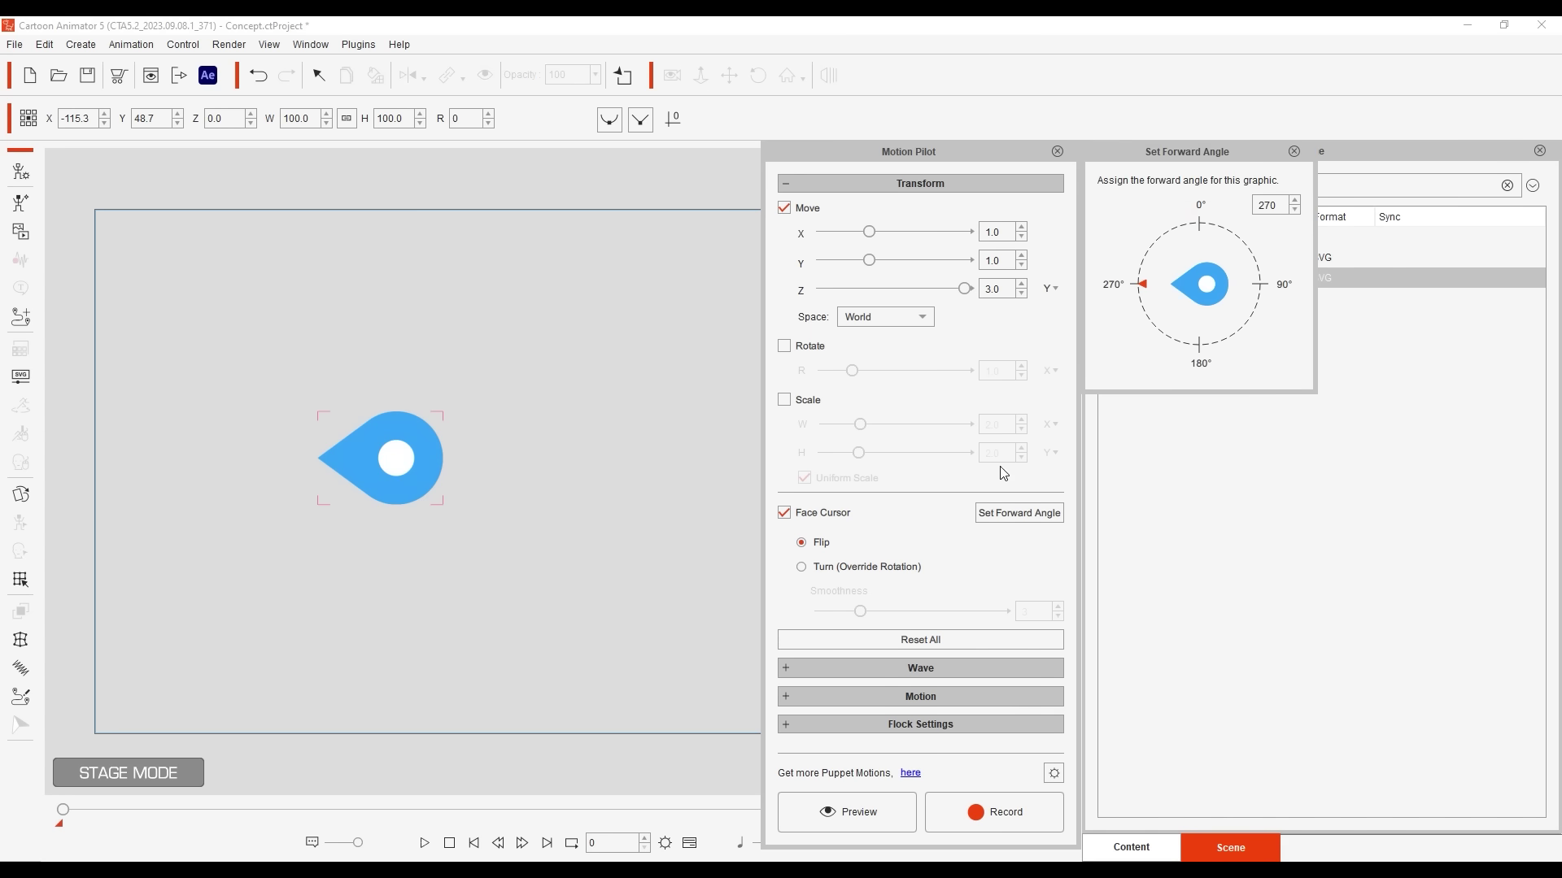
left_click(876, 569)
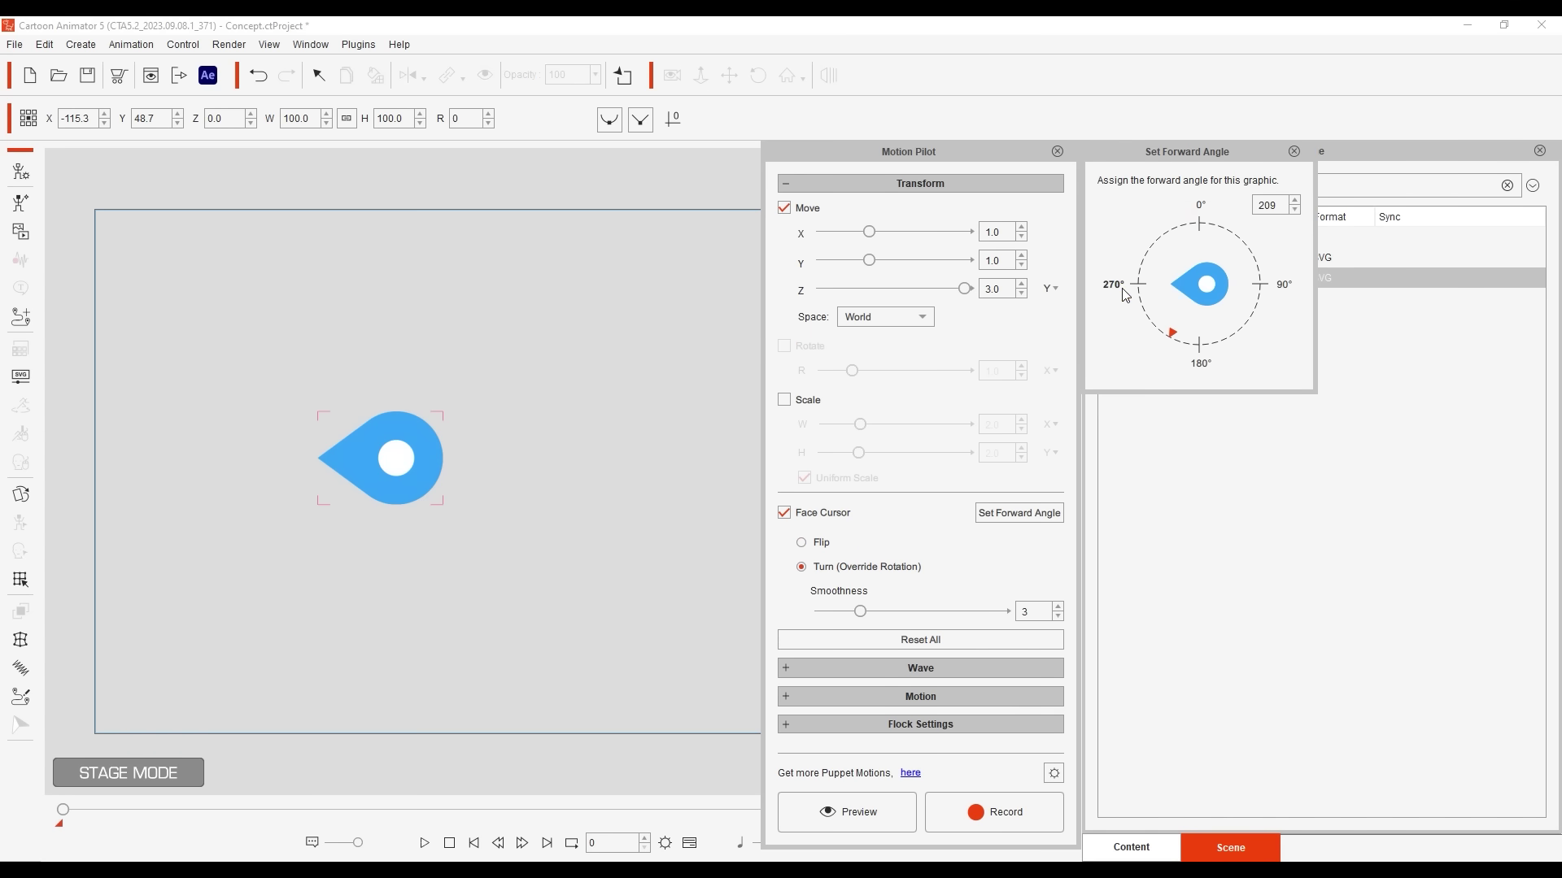
left_click(850, 812)
key("space")
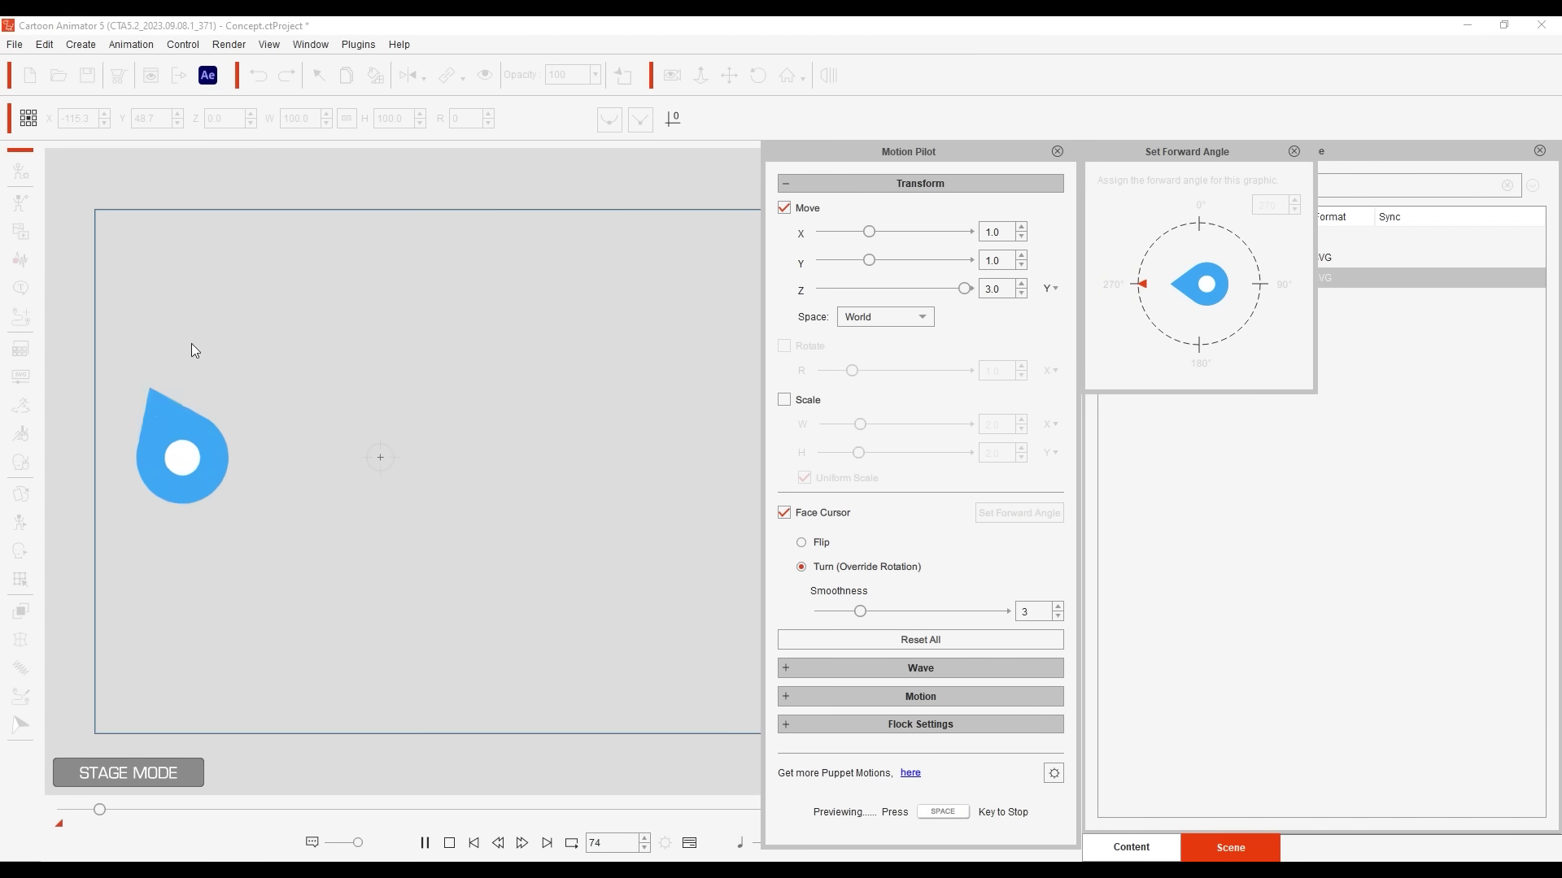
key("space")
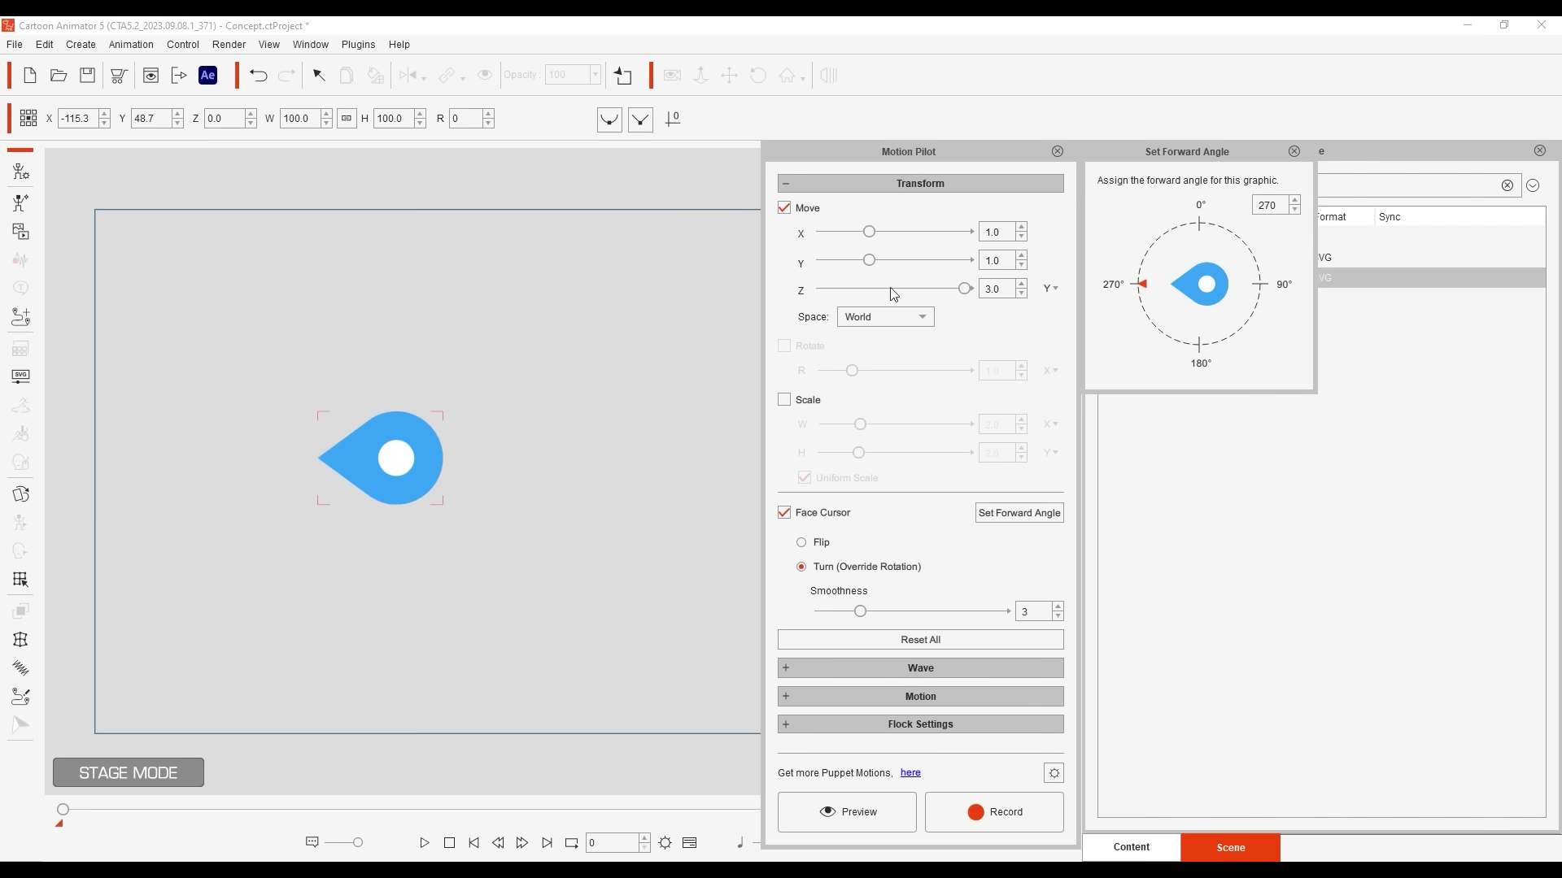
- Apply the Move Rotate Scale_X Right Enlarge Transform profile to the pin and preview it
left_click(1294, 152)
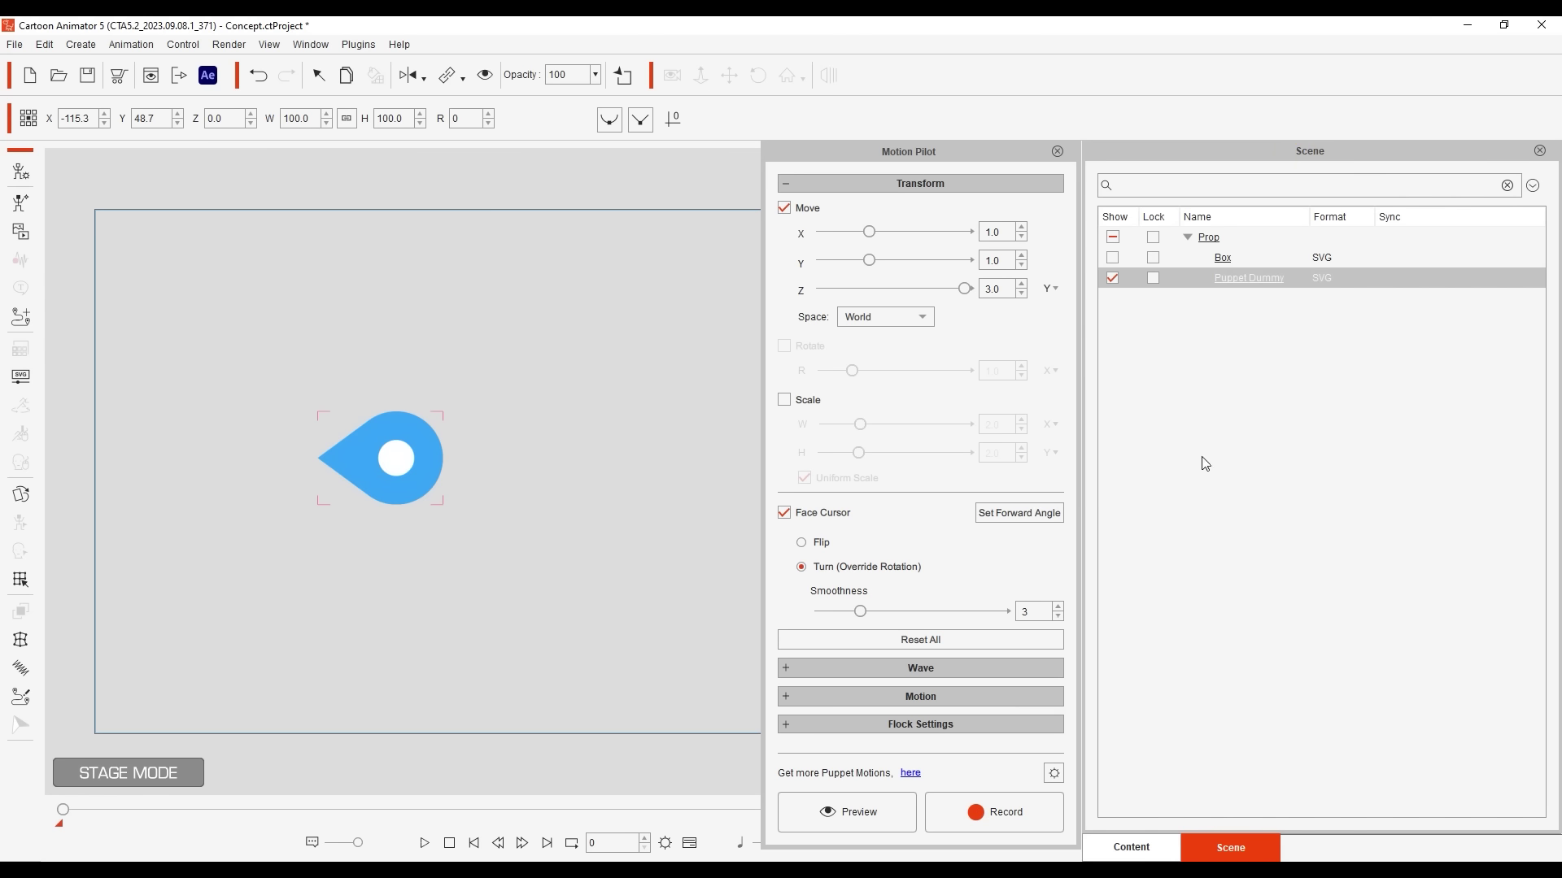
left_click(1130, 847)
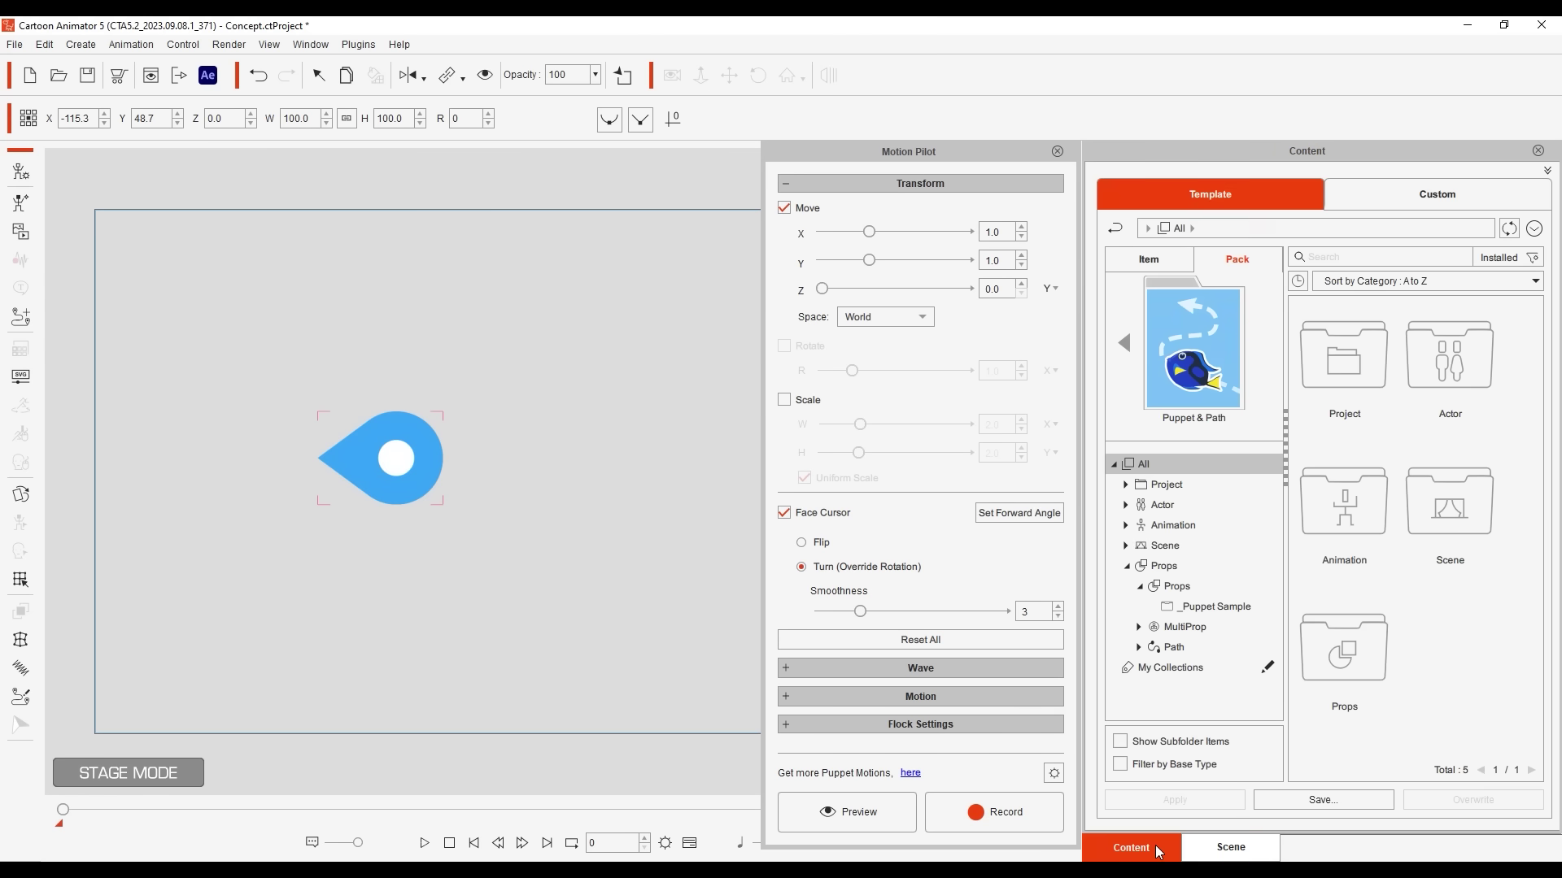
left_click(1127, 527)
left_click(1139, 546)
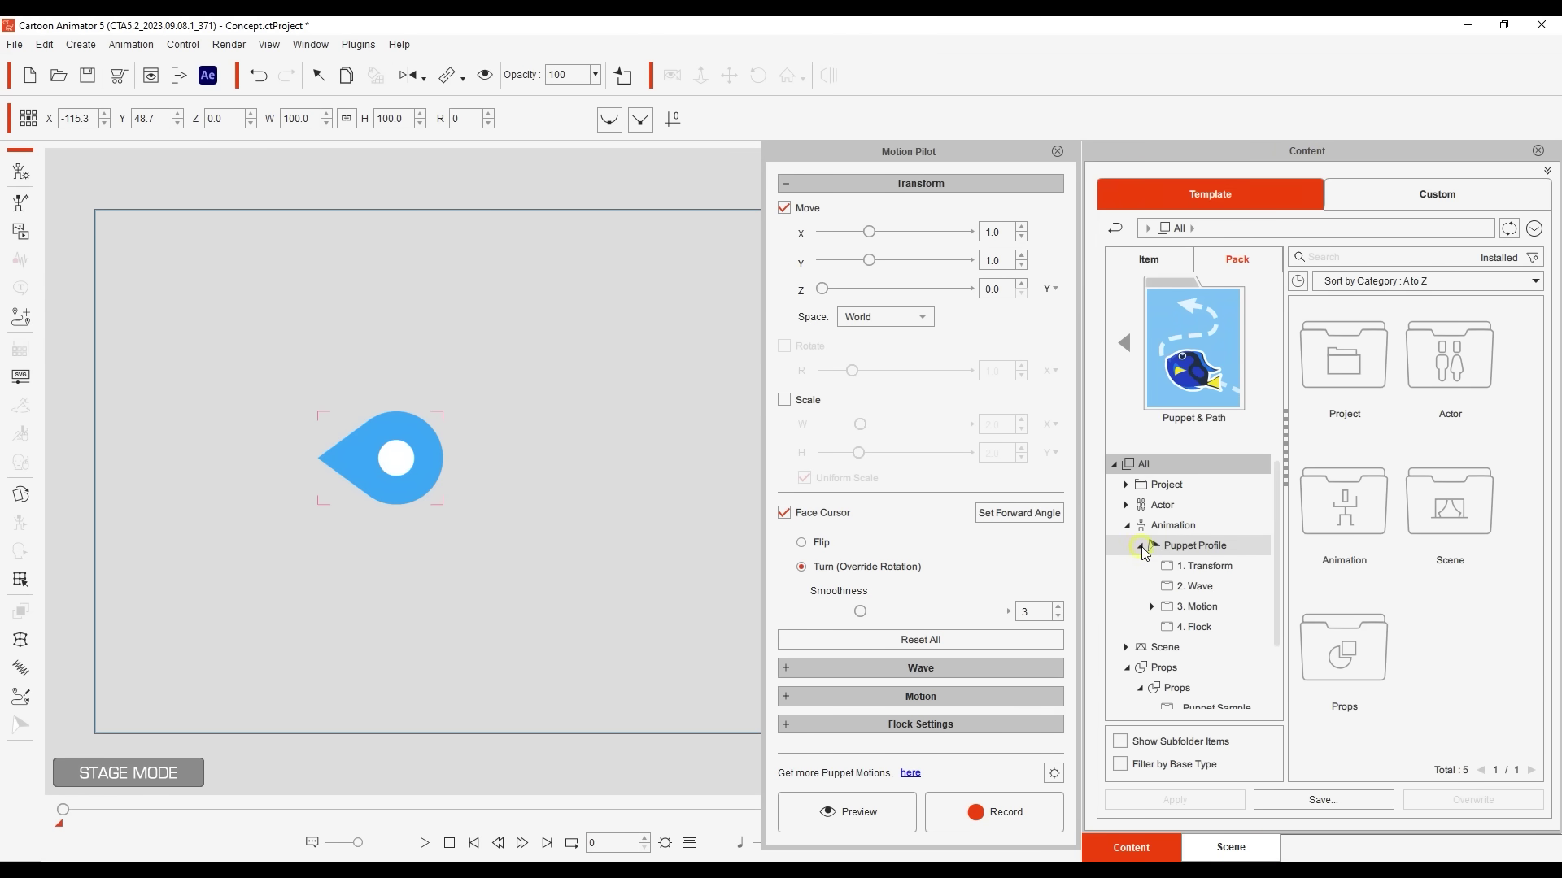
left_click(1192, 567)
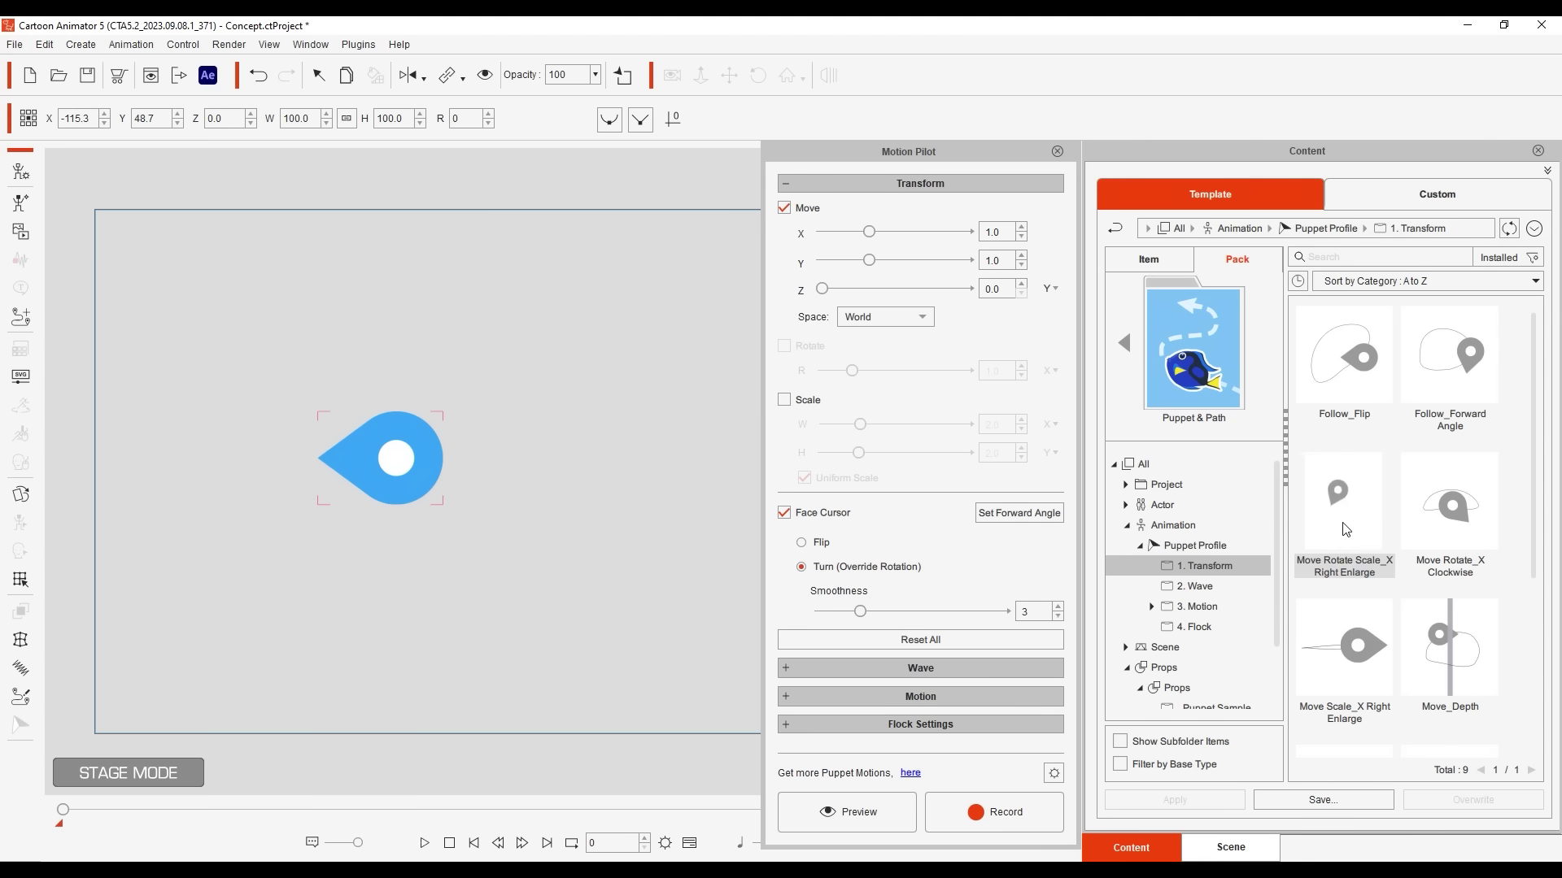
left_click_drag(1340, 518, 431, 470)
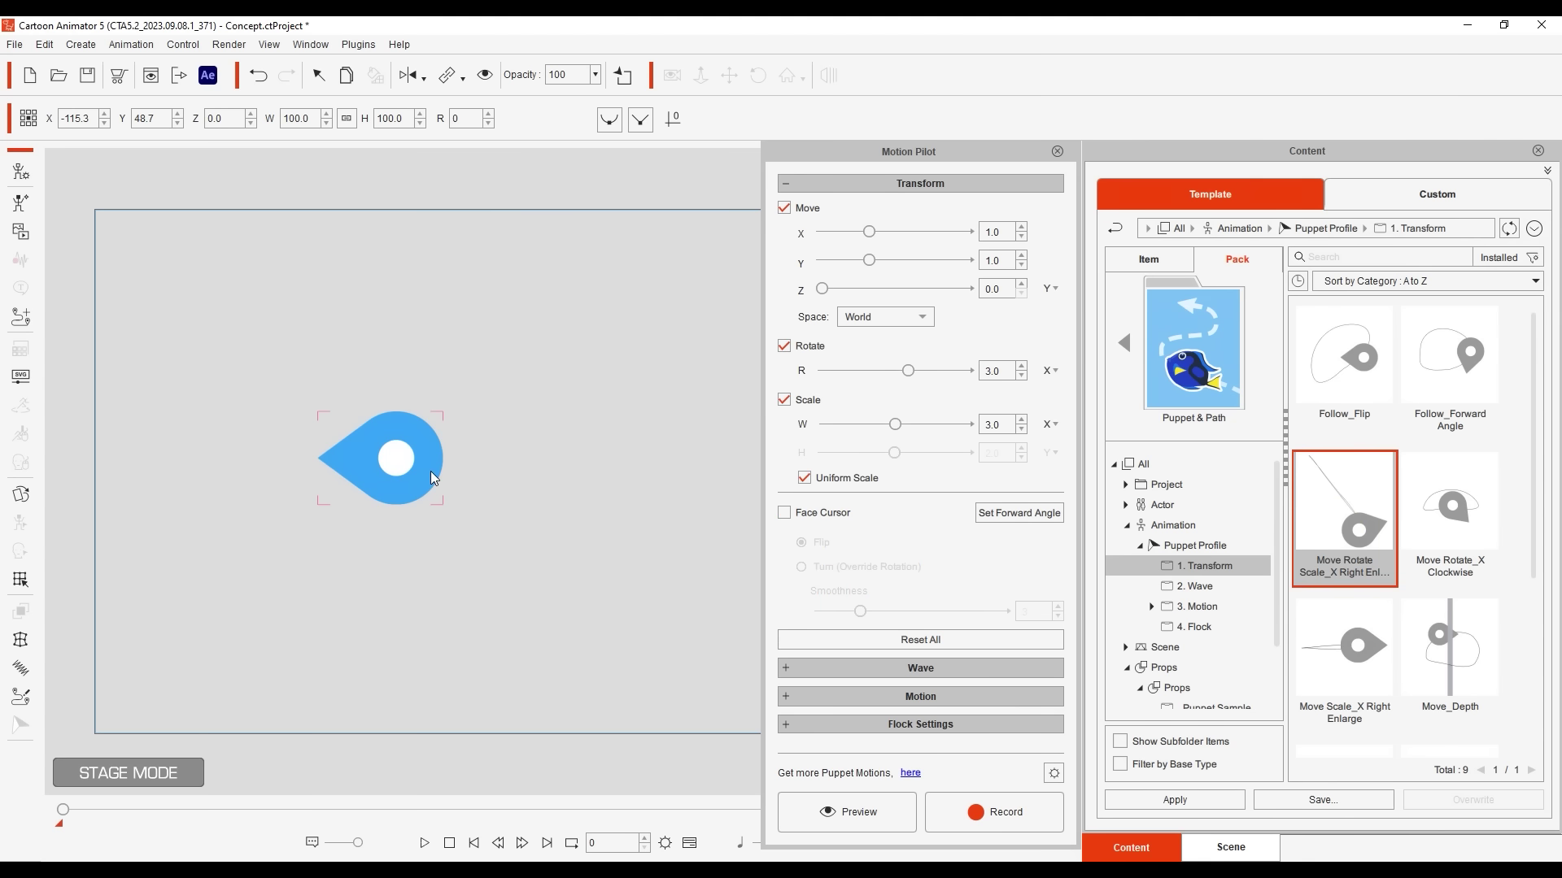
left_click(847, 812)
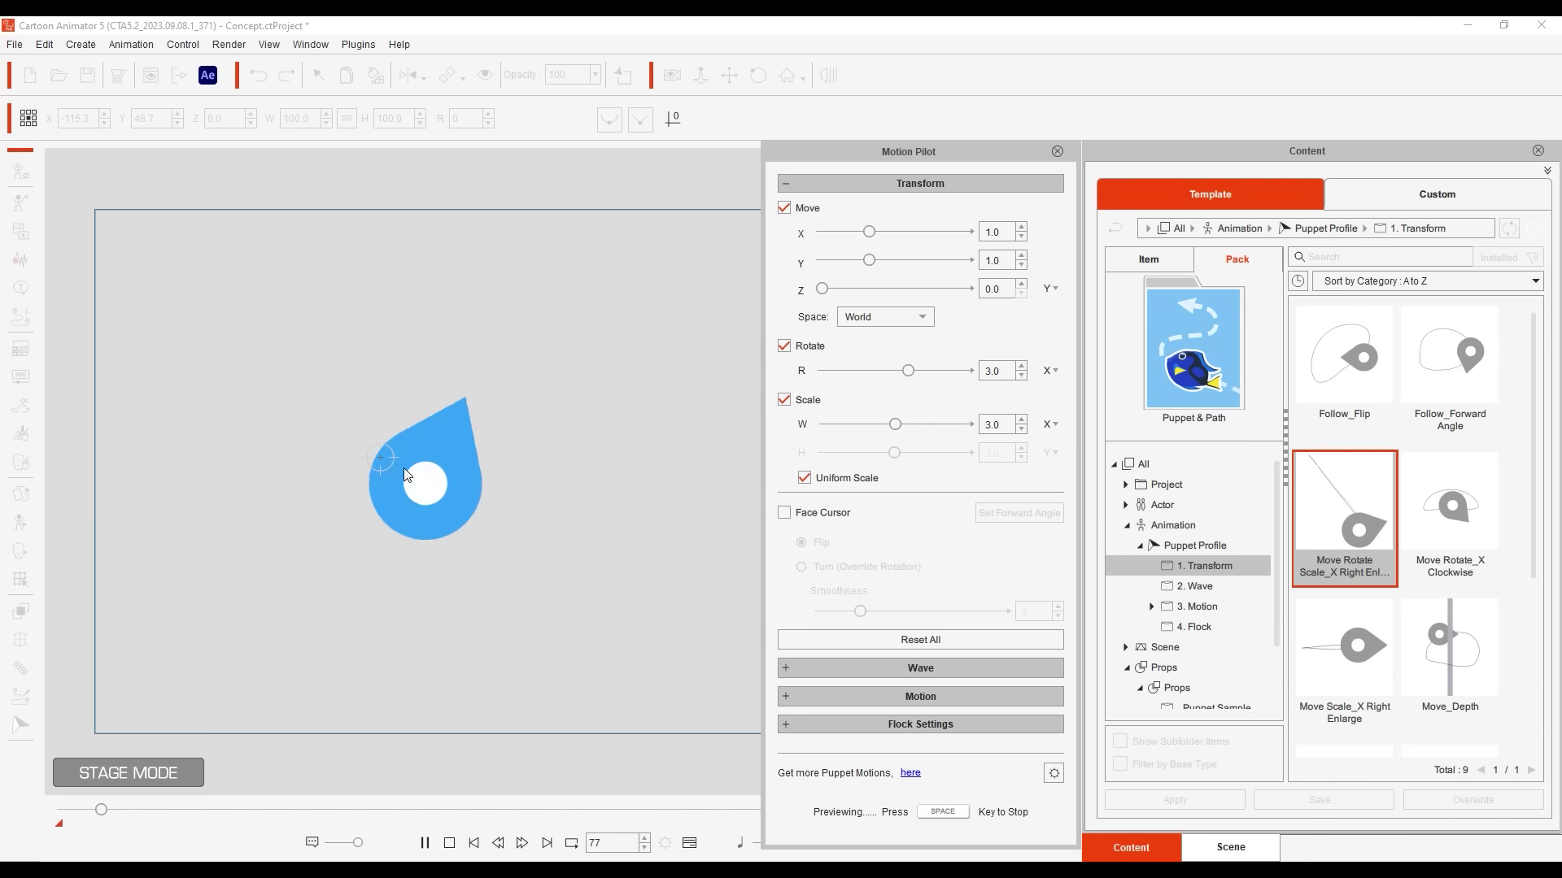
key("space")
- Change the profile's rotation axis to Y and preview the result
left_click(1049, 371)
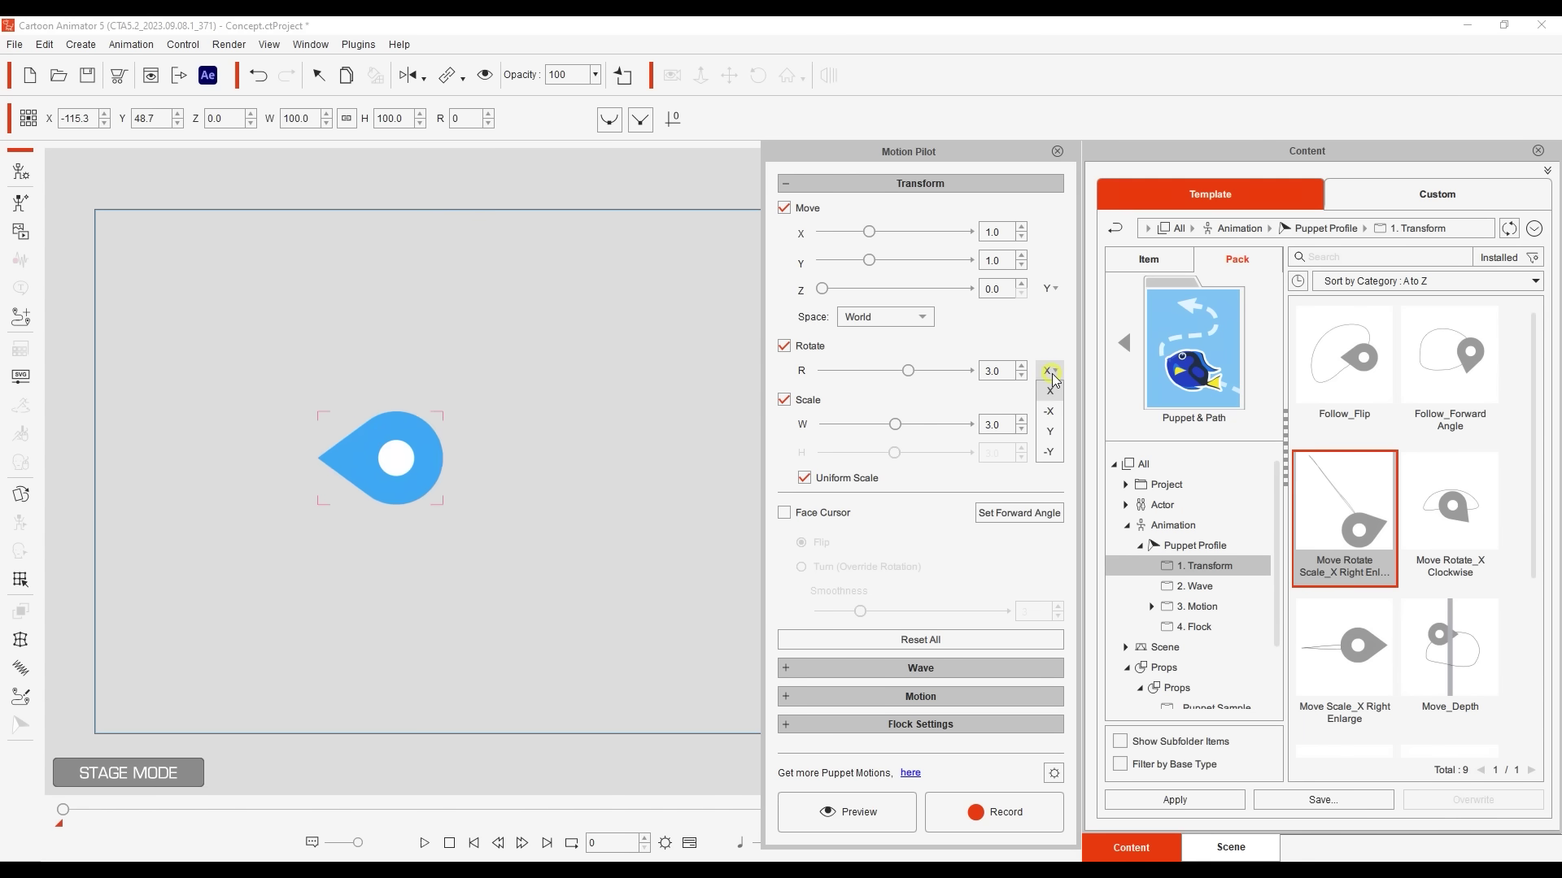
left_click(1050, 440)
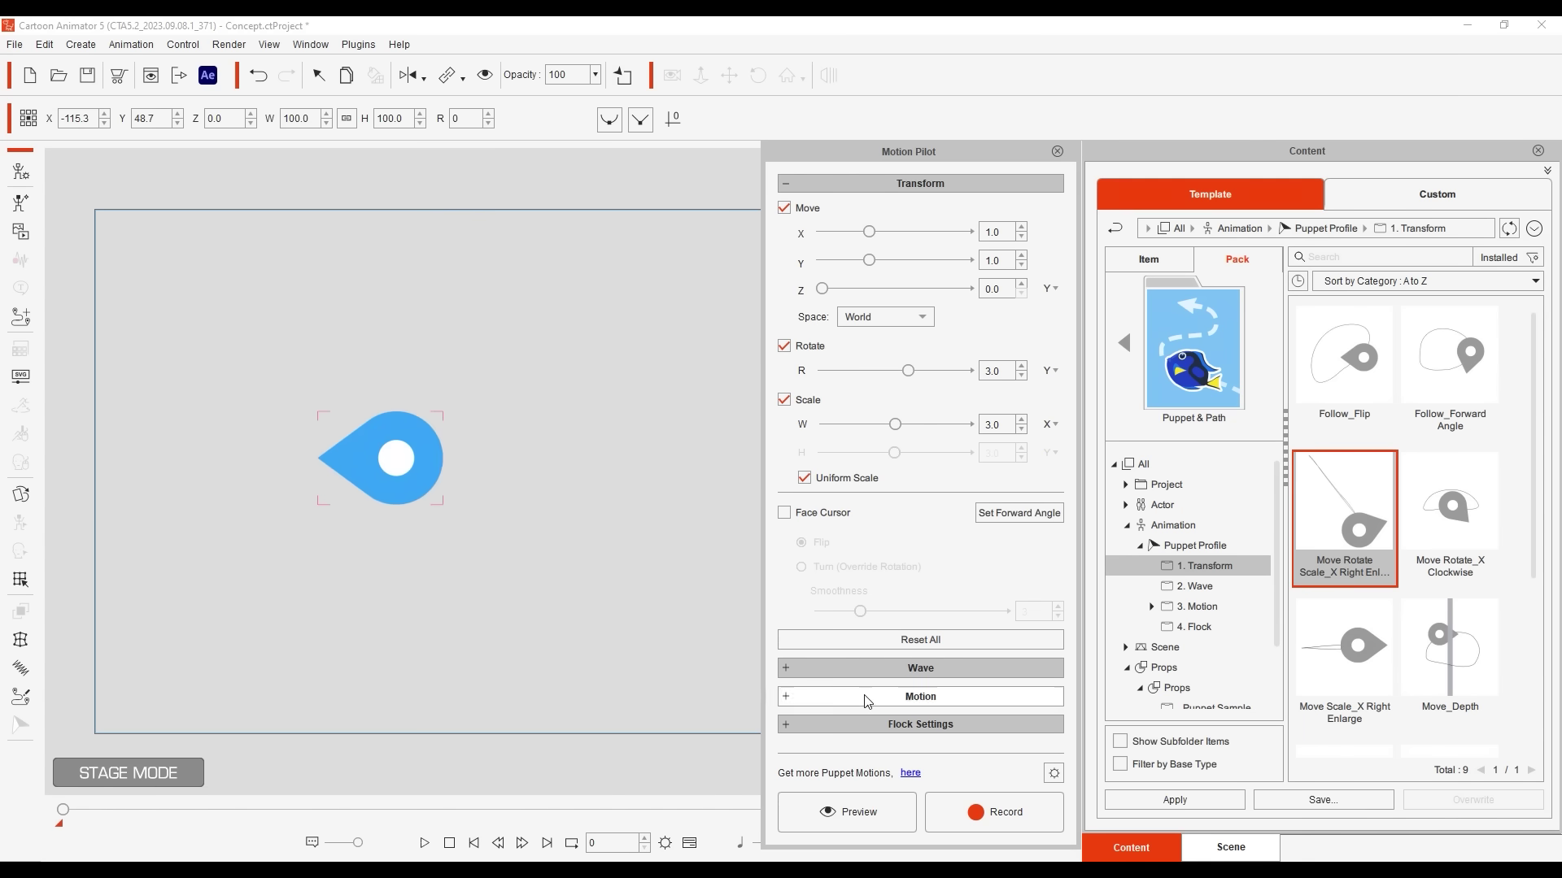
left_click(847, 812)
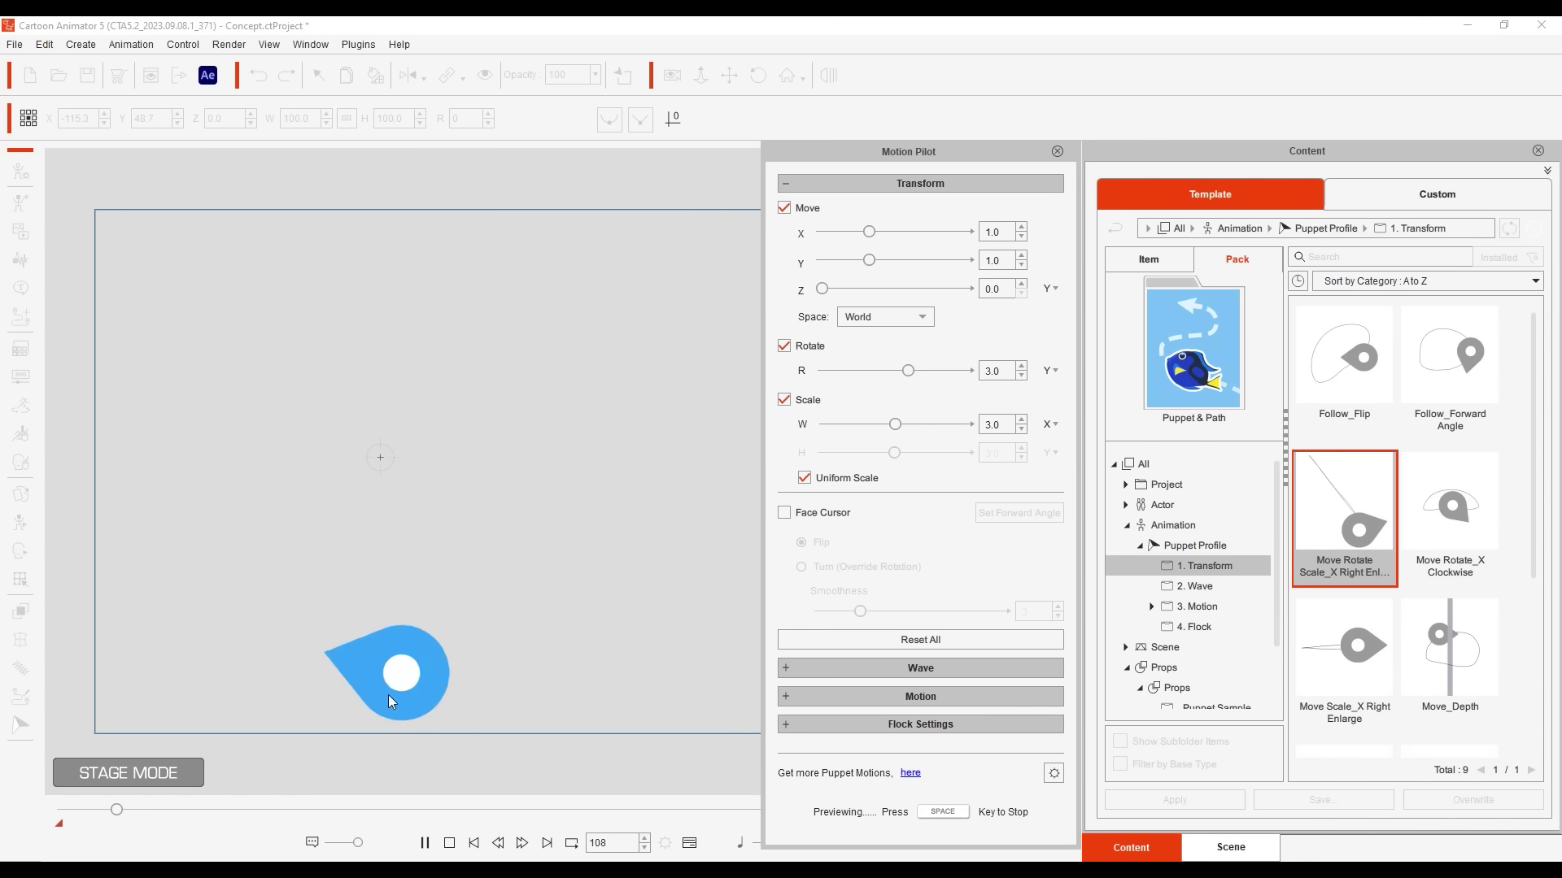
key("space")
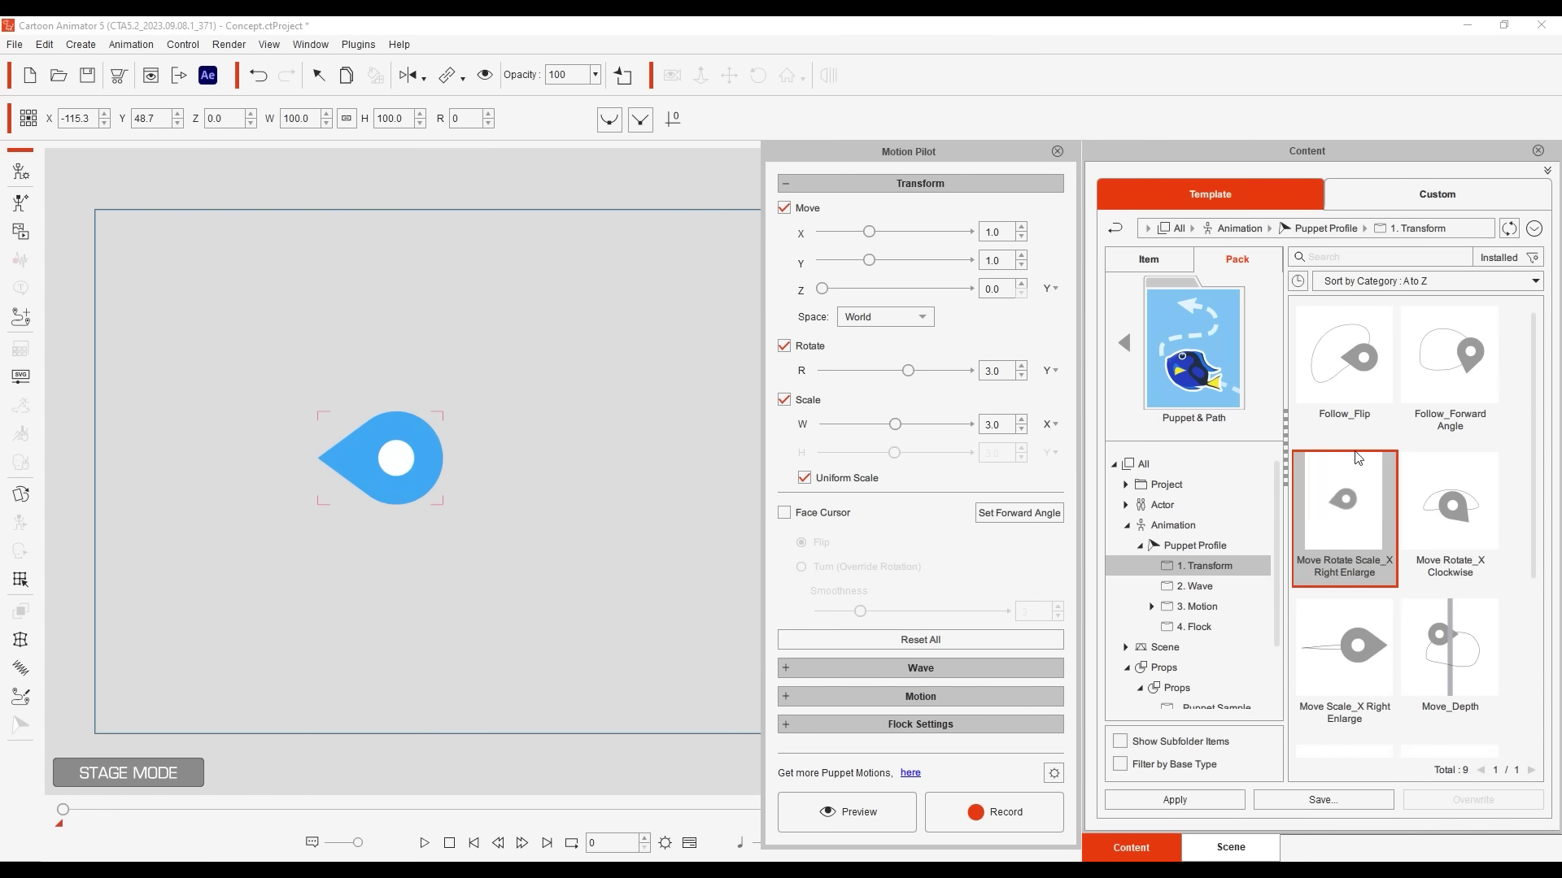
- Apply the Scale_Keep Symmetry profile to the pin and preview its scale-only motion
scroll(1409, 706, "down", 3)
left_click_drag(1386, 700, 380, 480)
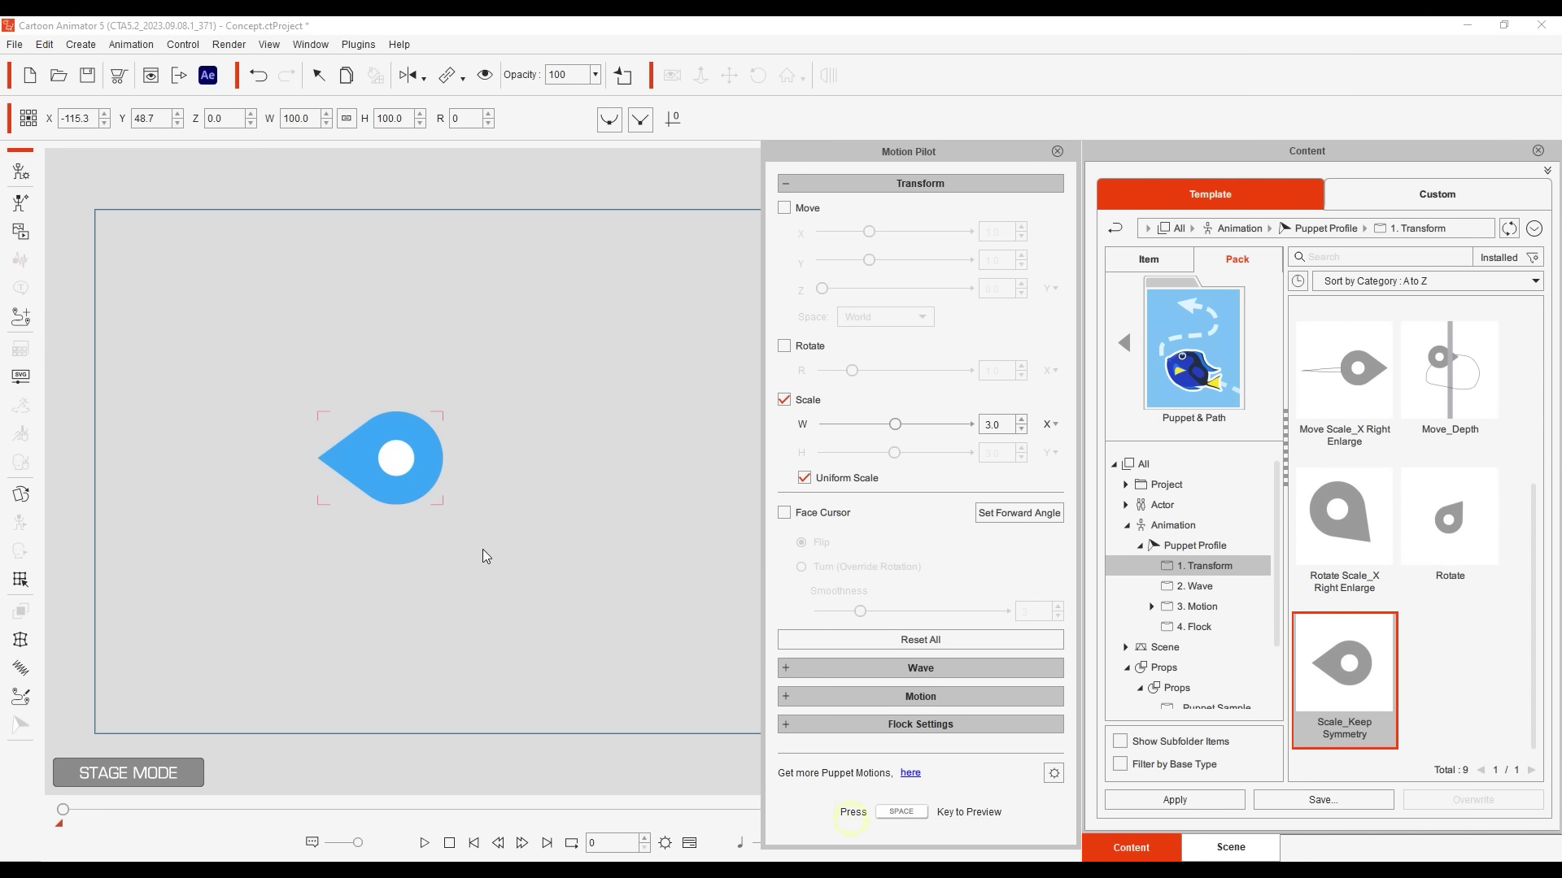
key("space")
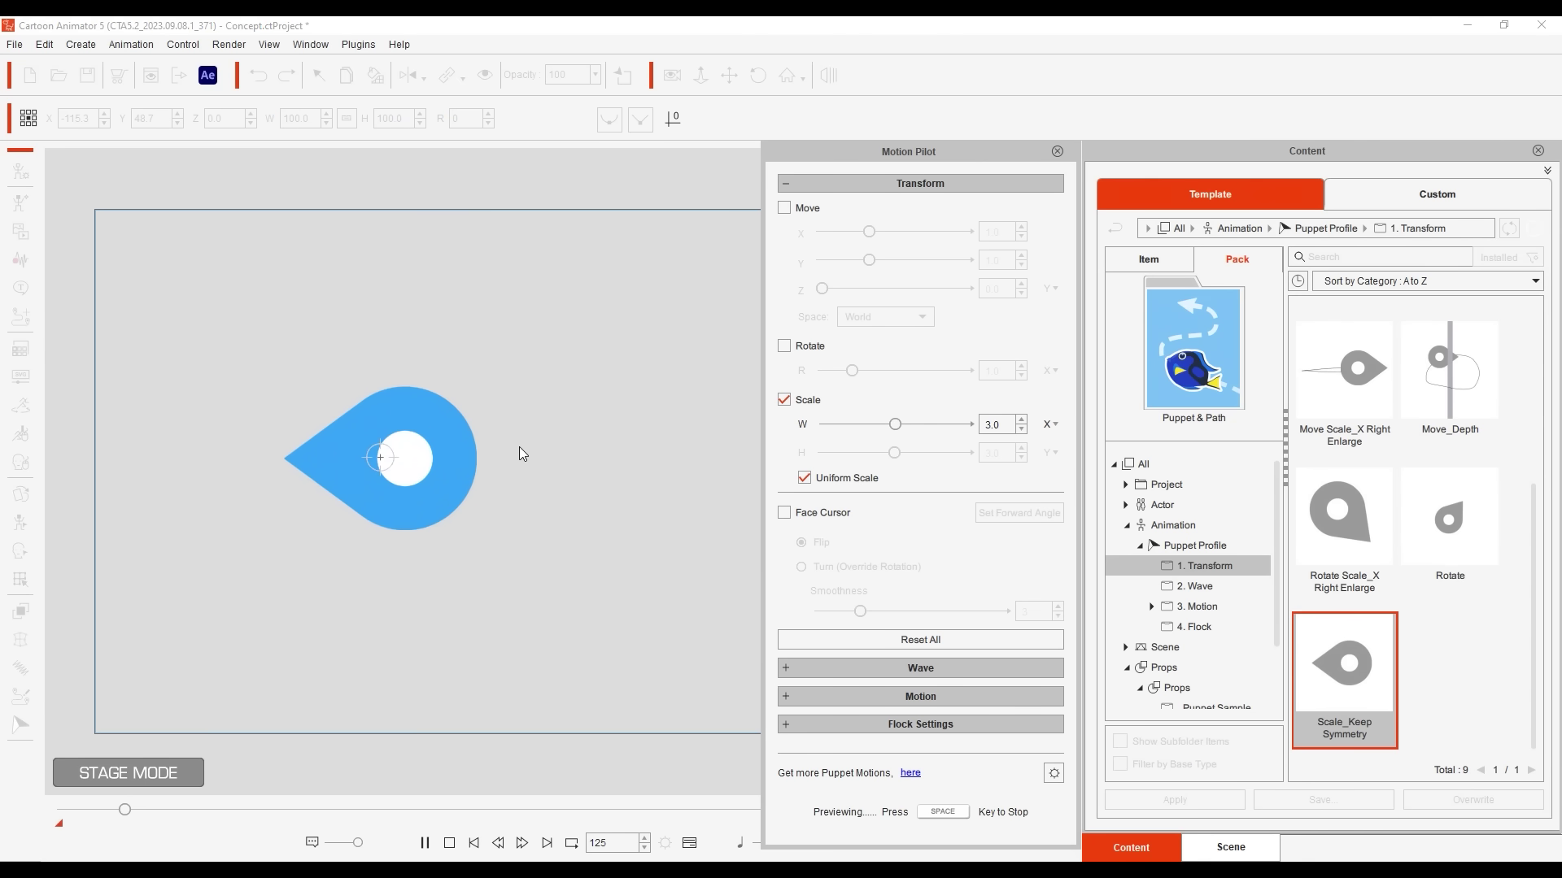
key("space")
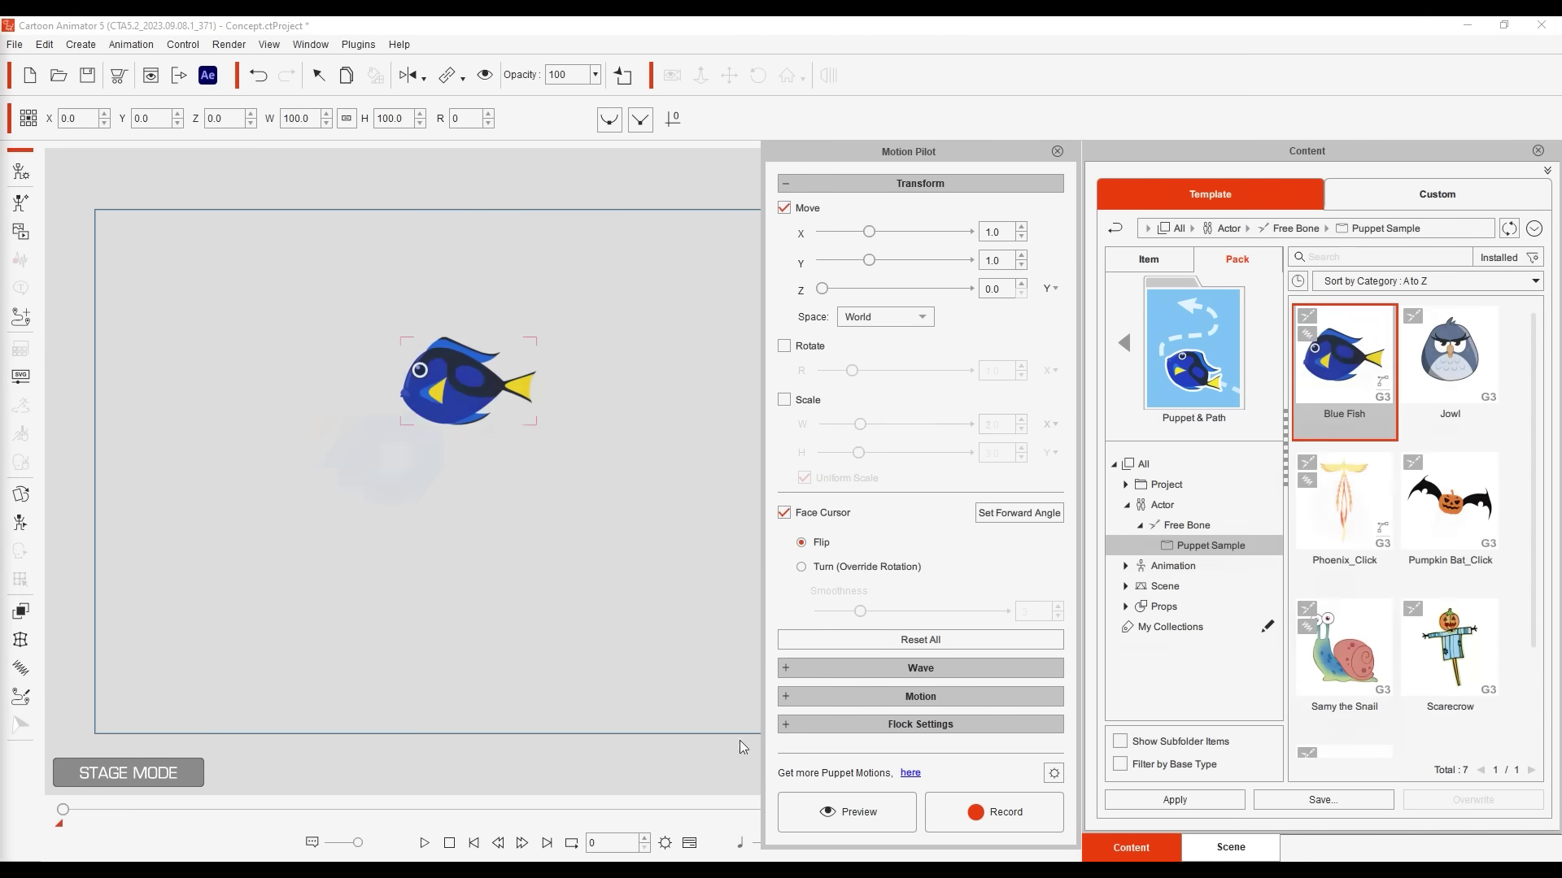
- Start the Blue Fish Motion Pilot preview, the fish following the cursor and flipping
left_click(842, 811)
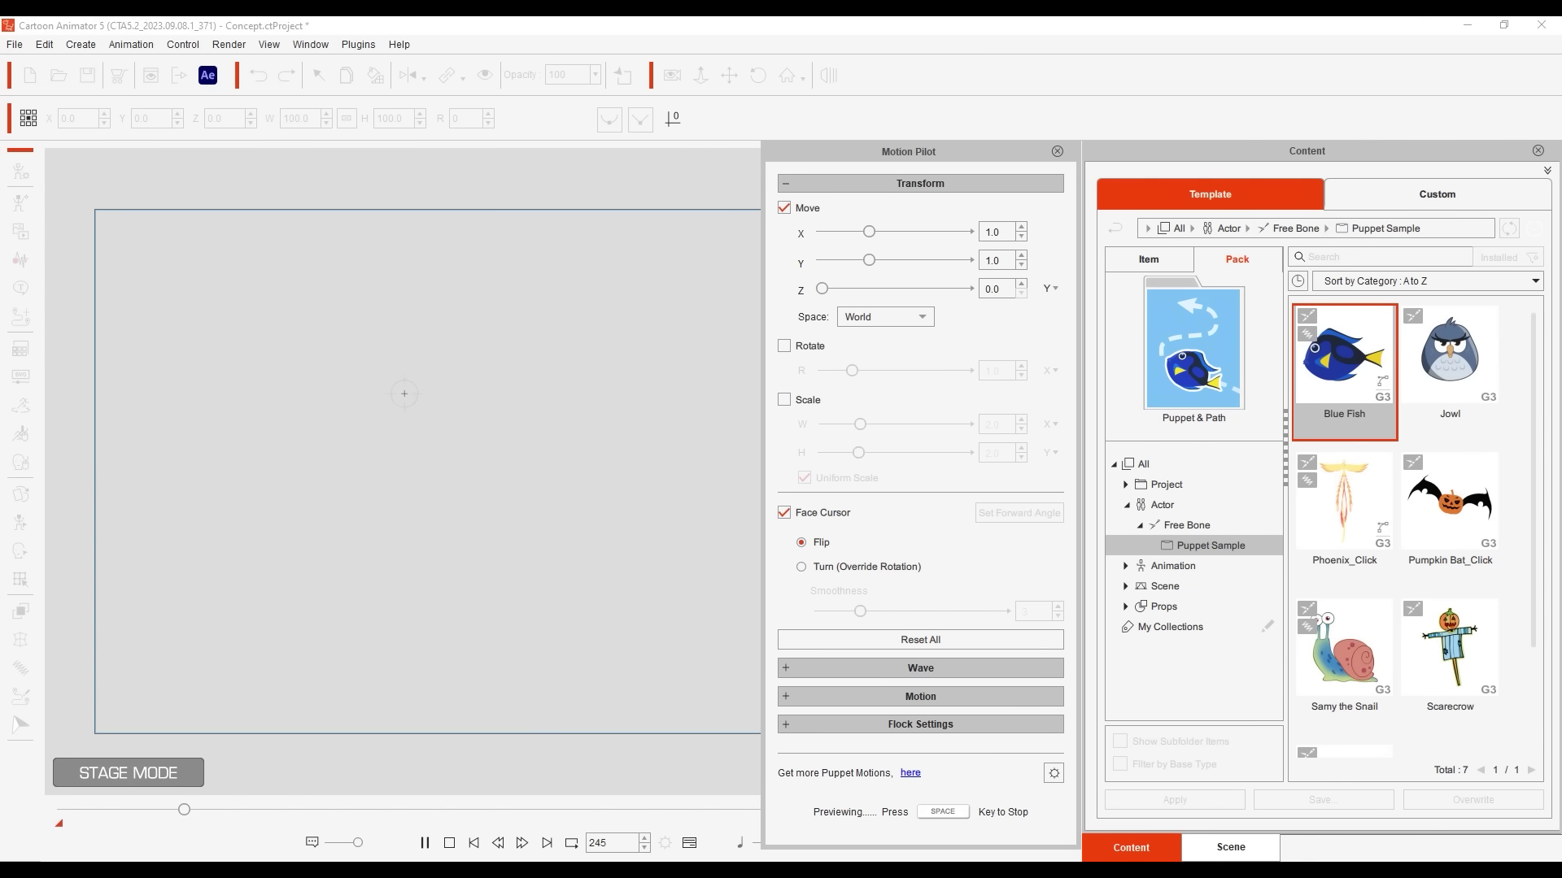
- Add Phoenix_Click to the stage and preview its looping Phoenix motion turning toward the cursor
key("space")
double_click(1344, 504)
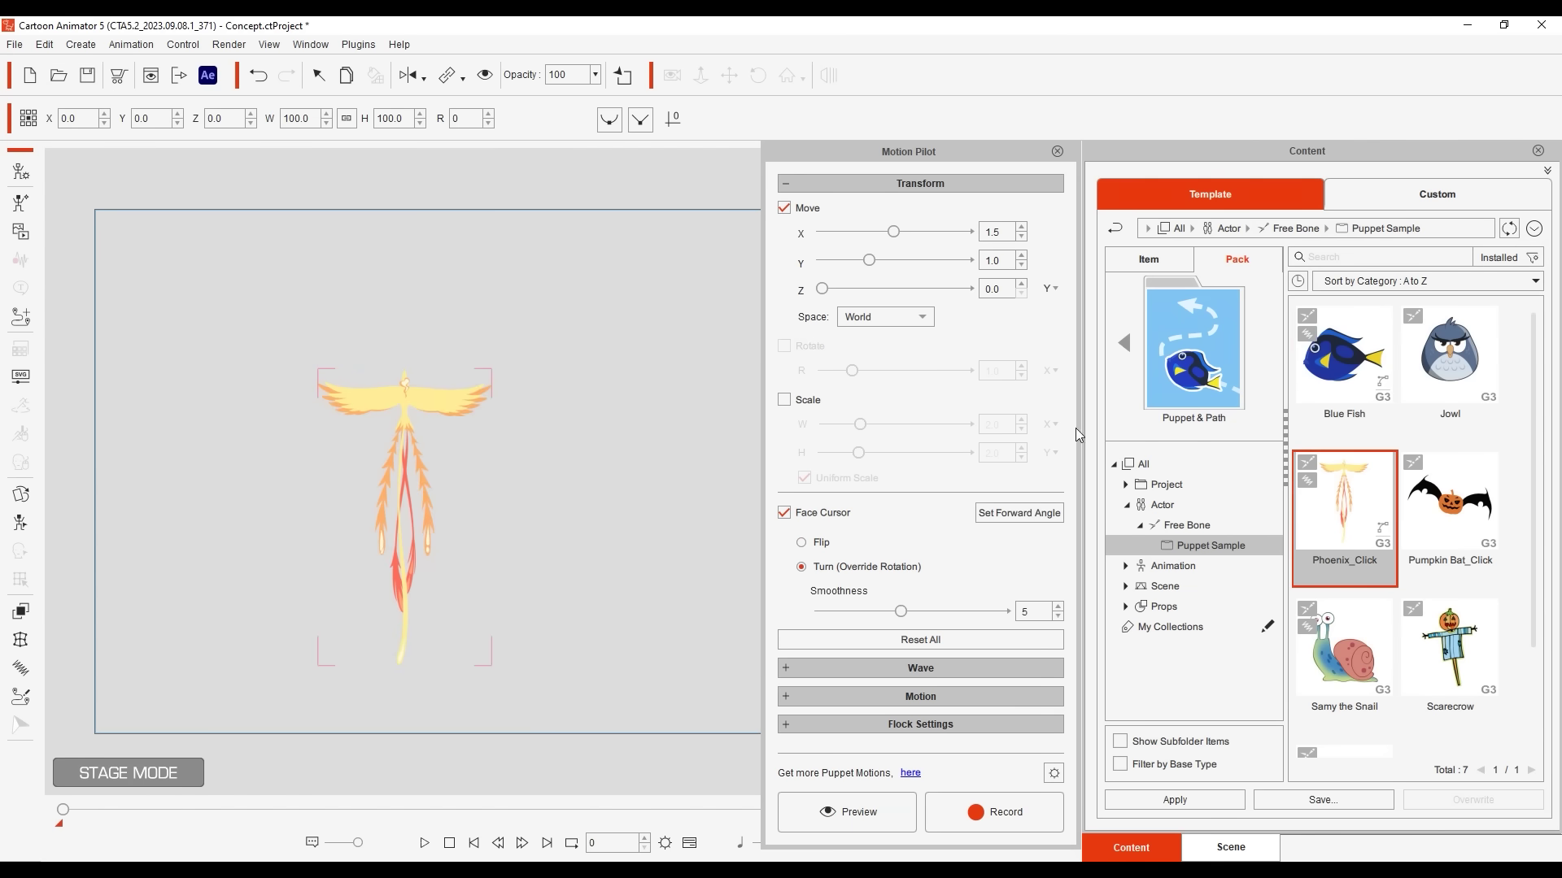
left_click(1056, 696)
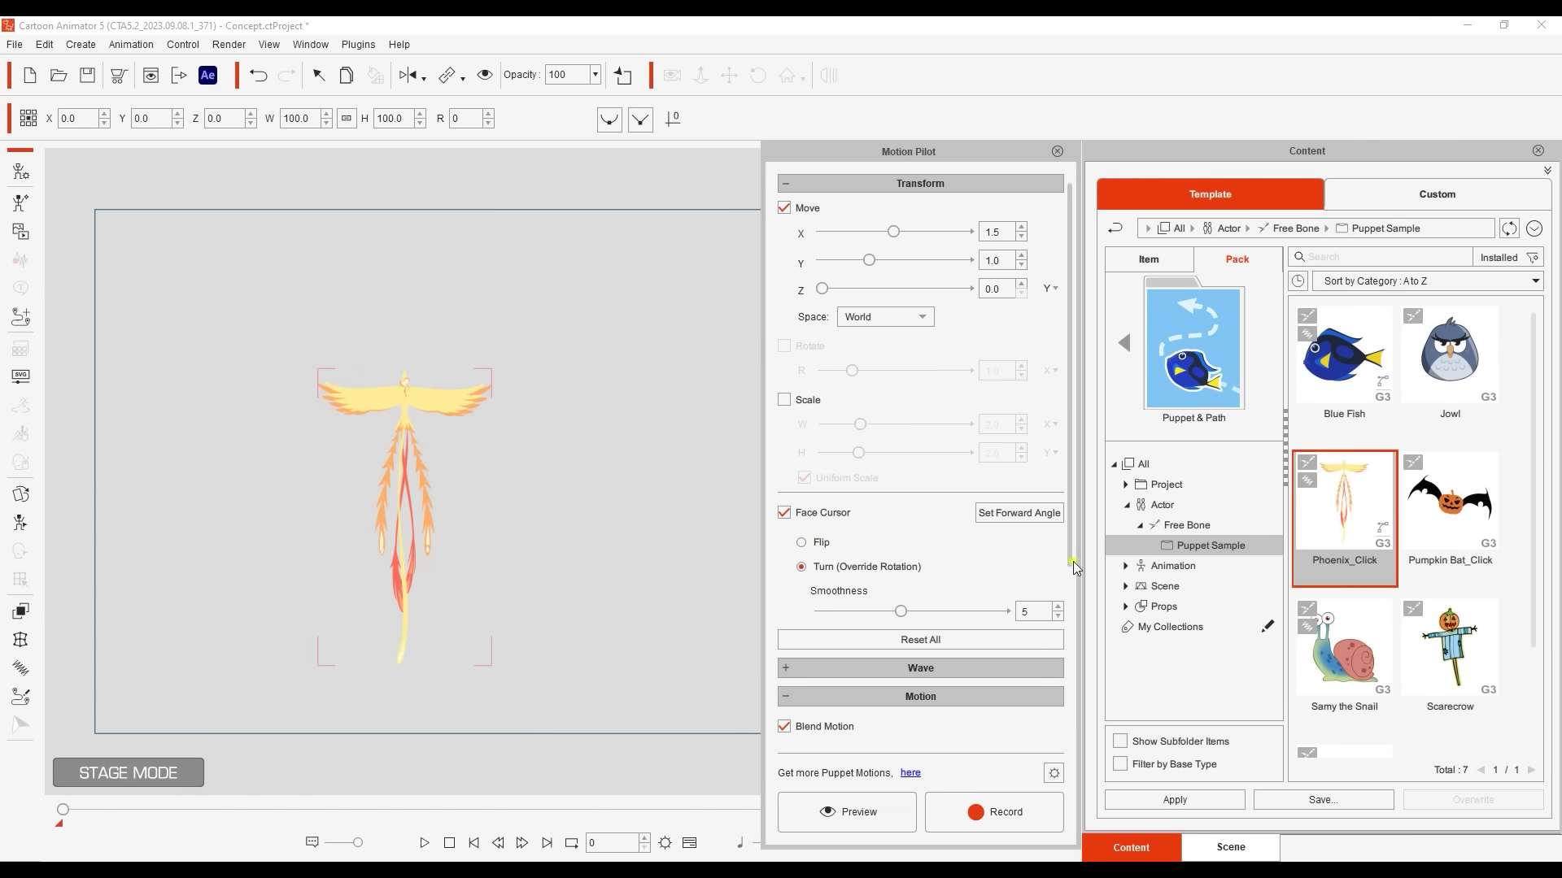
left_click_drag(1072, 561, 1098, 742)
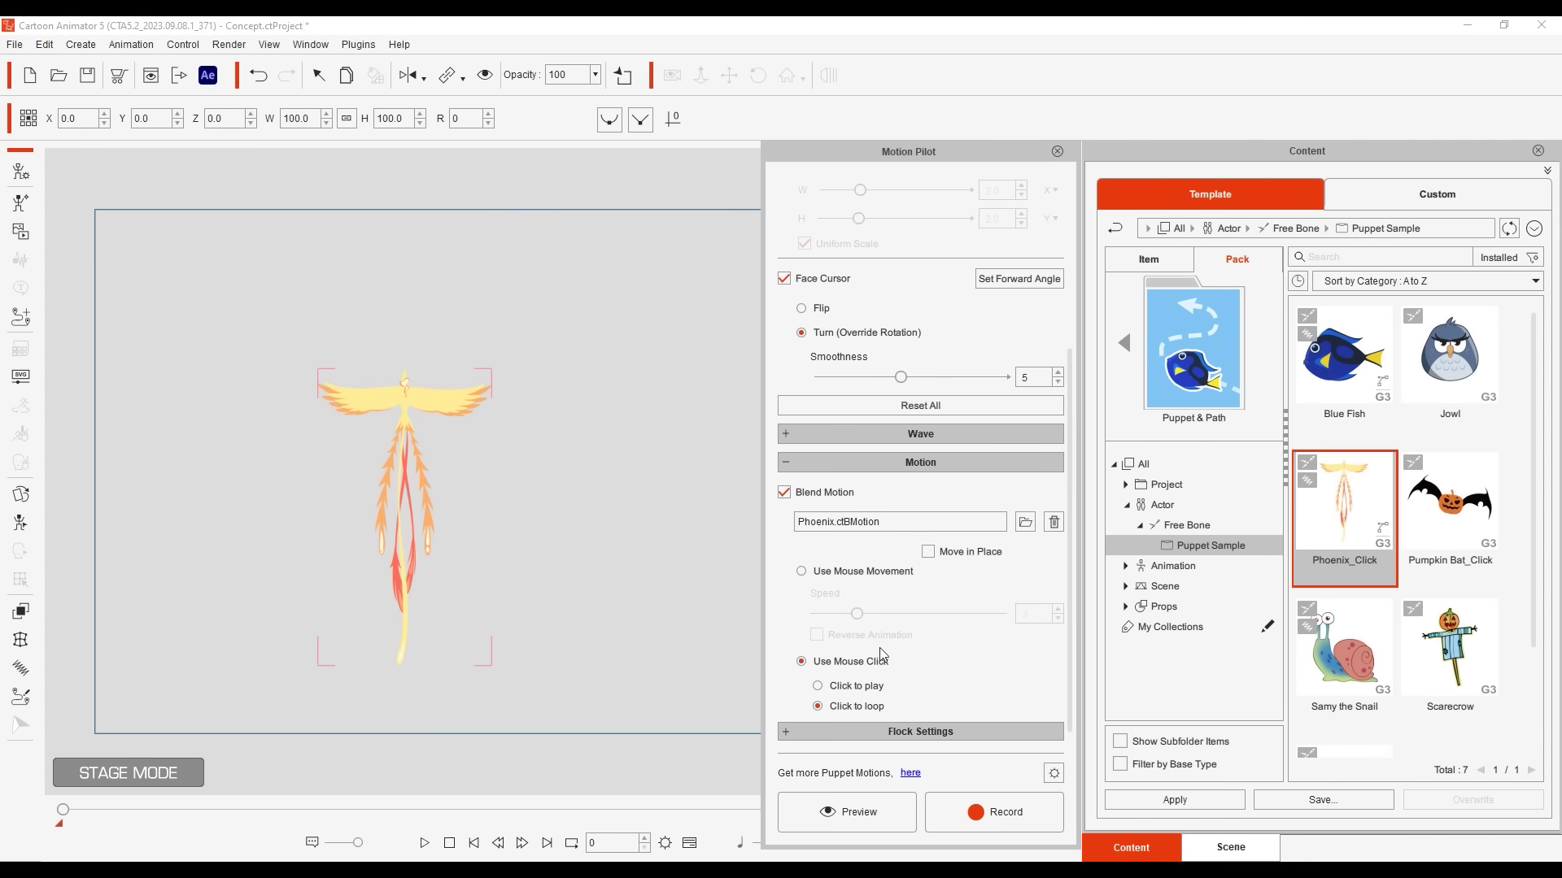
key("space")
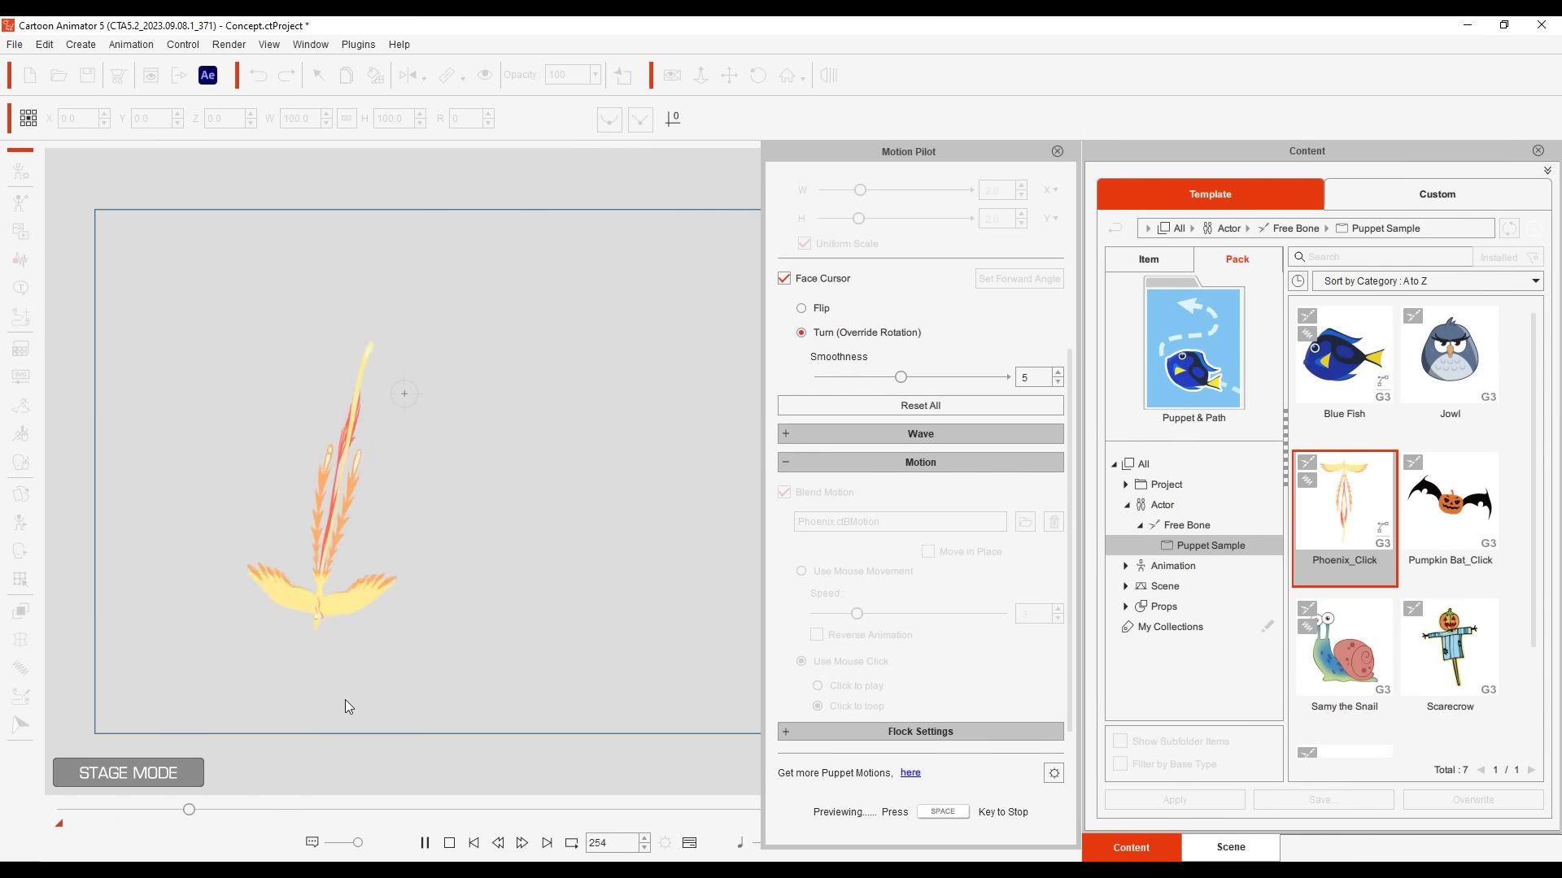
key("space")
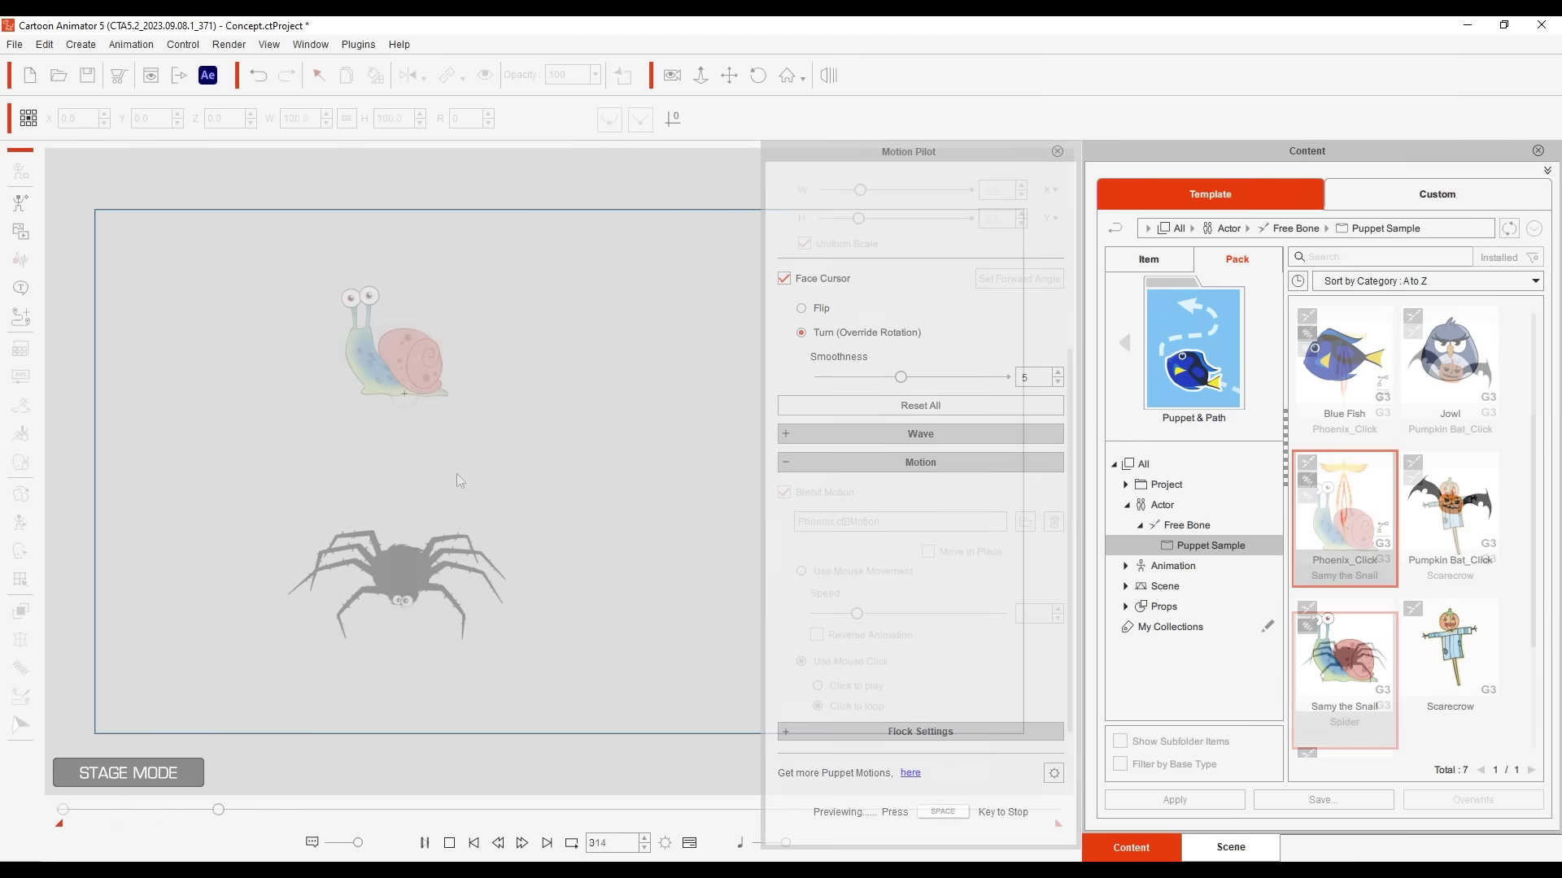
- Preview Samy the Snail's Motion Pilot motion following the cursor
left_click(27, 728)
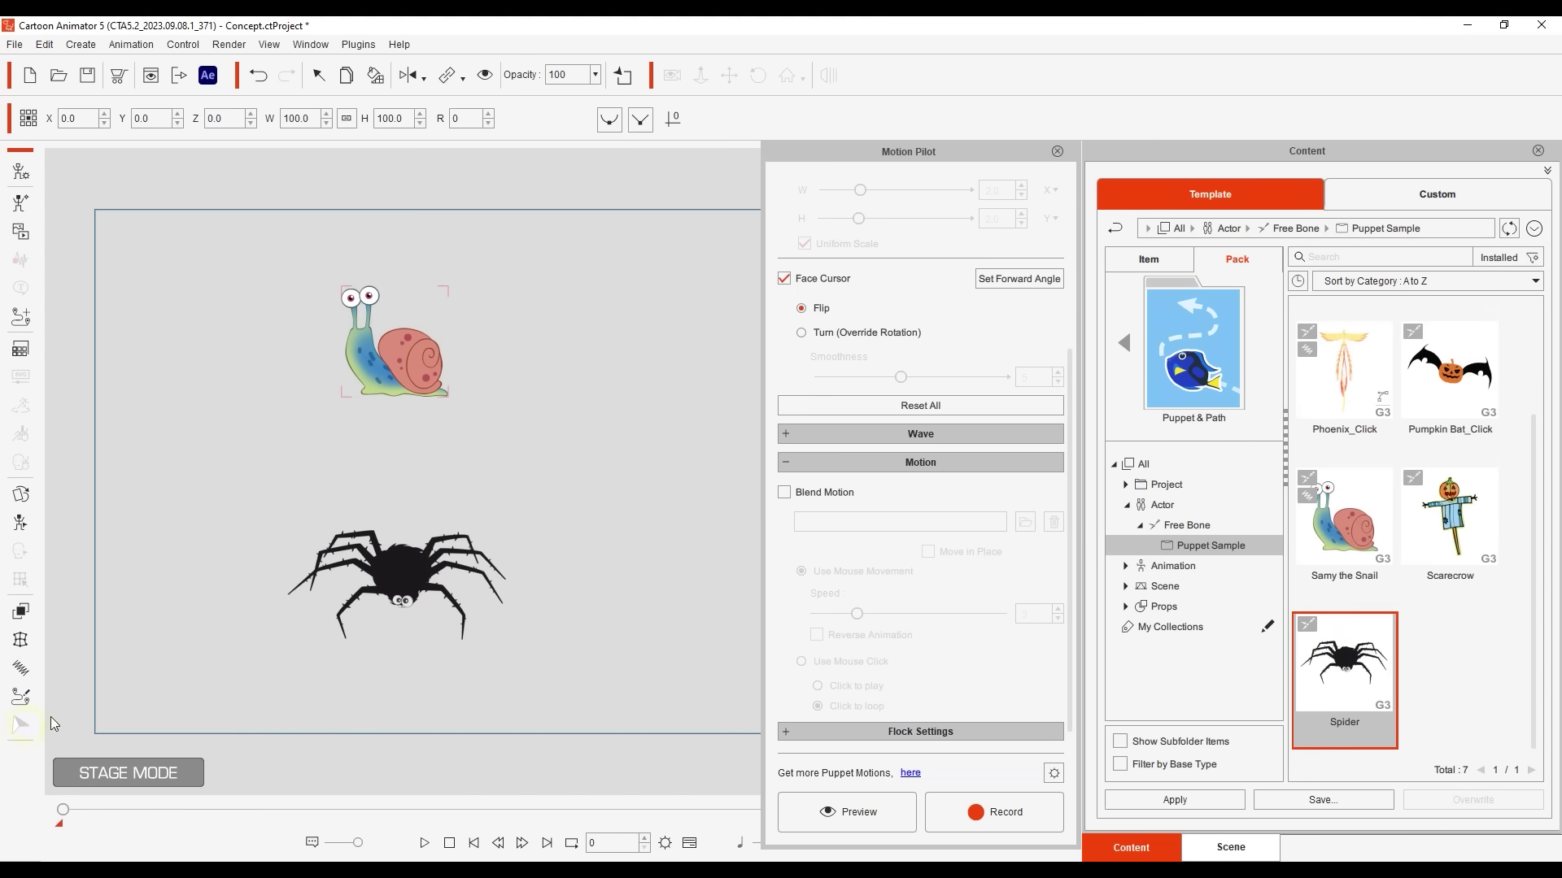
left_click(1046, 459)
left_click(896, 810)
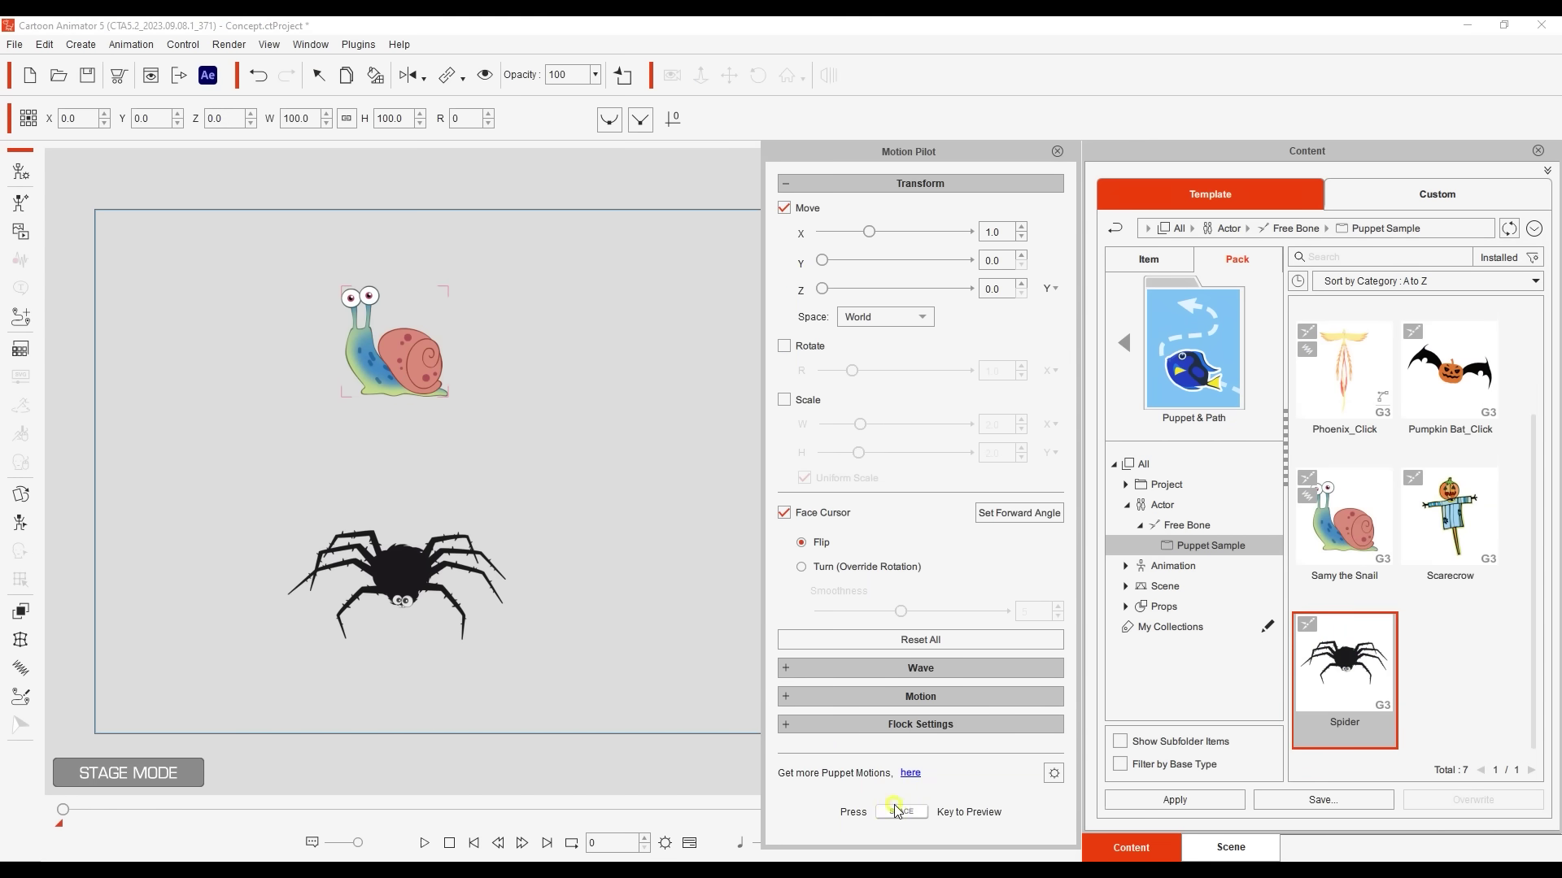
key("space")
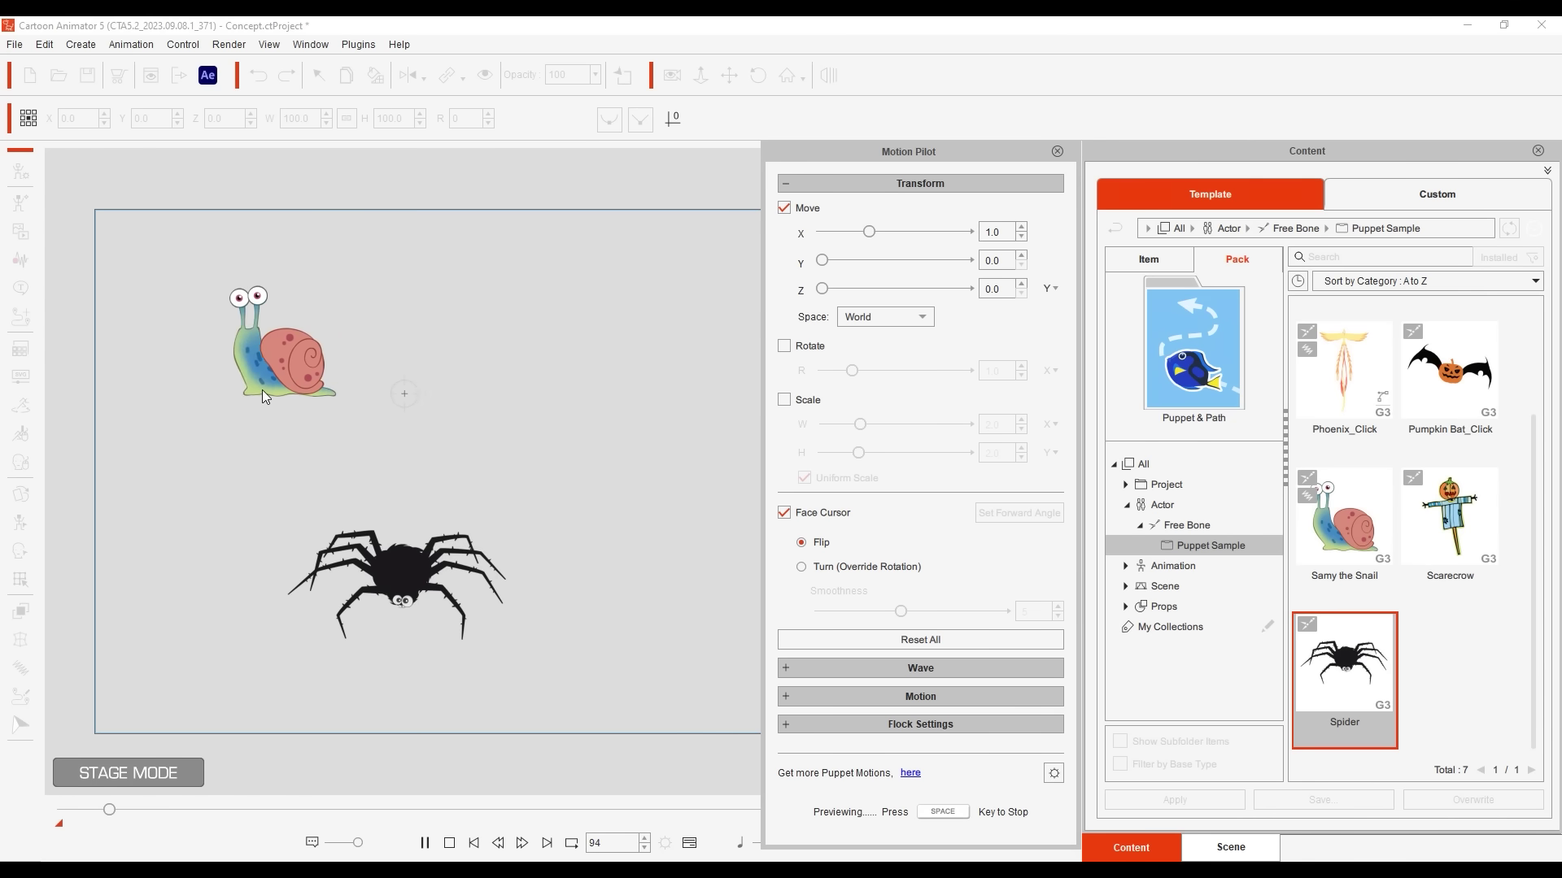
key("space")
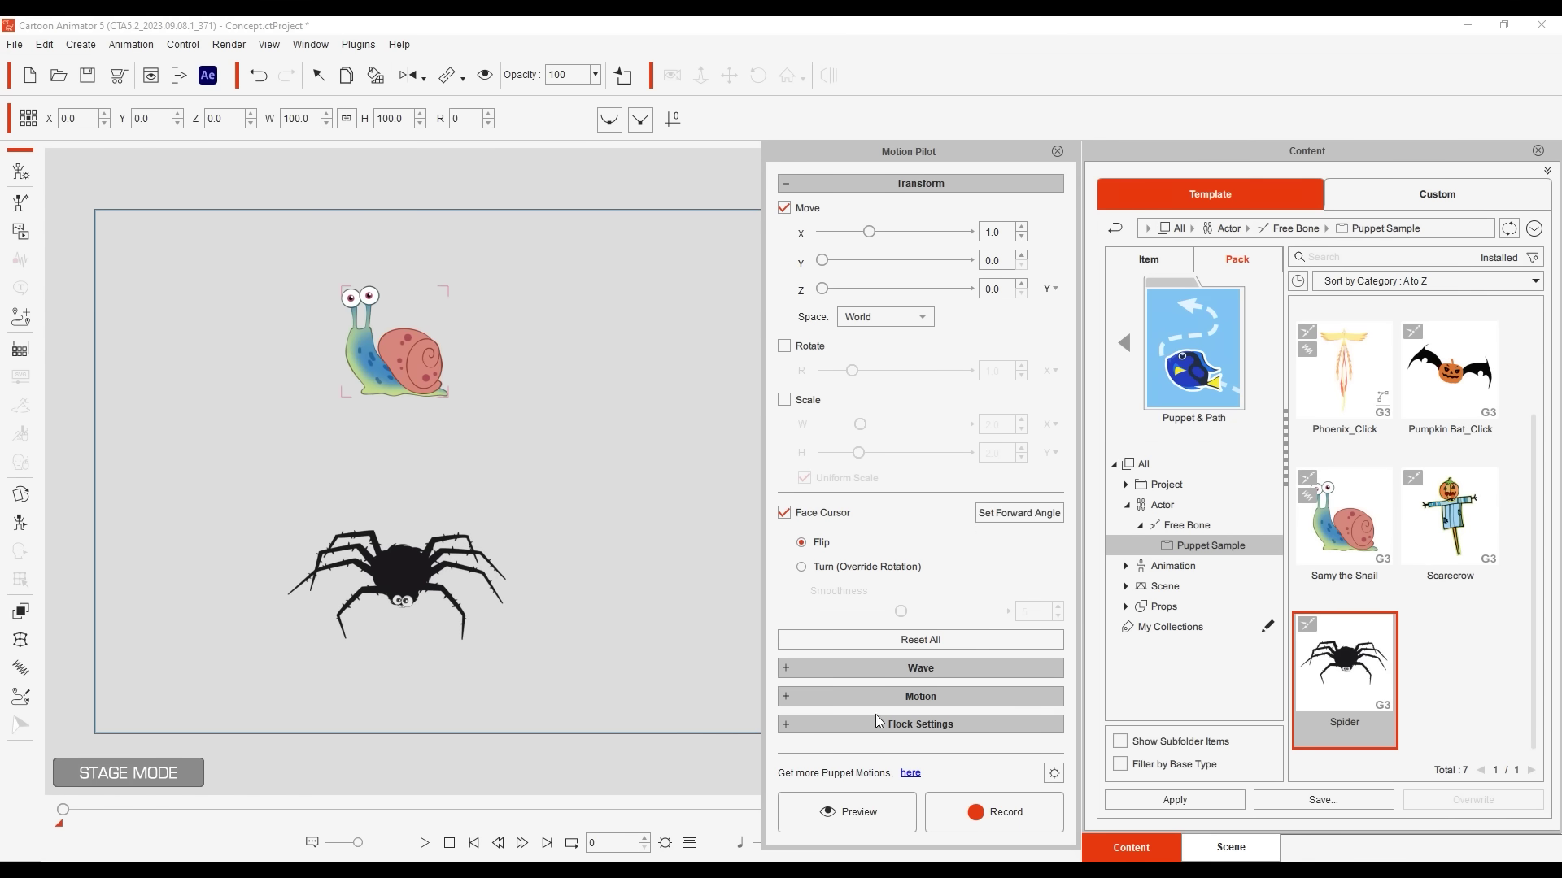
- Lower Lazy Mouse from 12, then preview the spider crawling after the cursor and flipping
left_click(1055, 774)
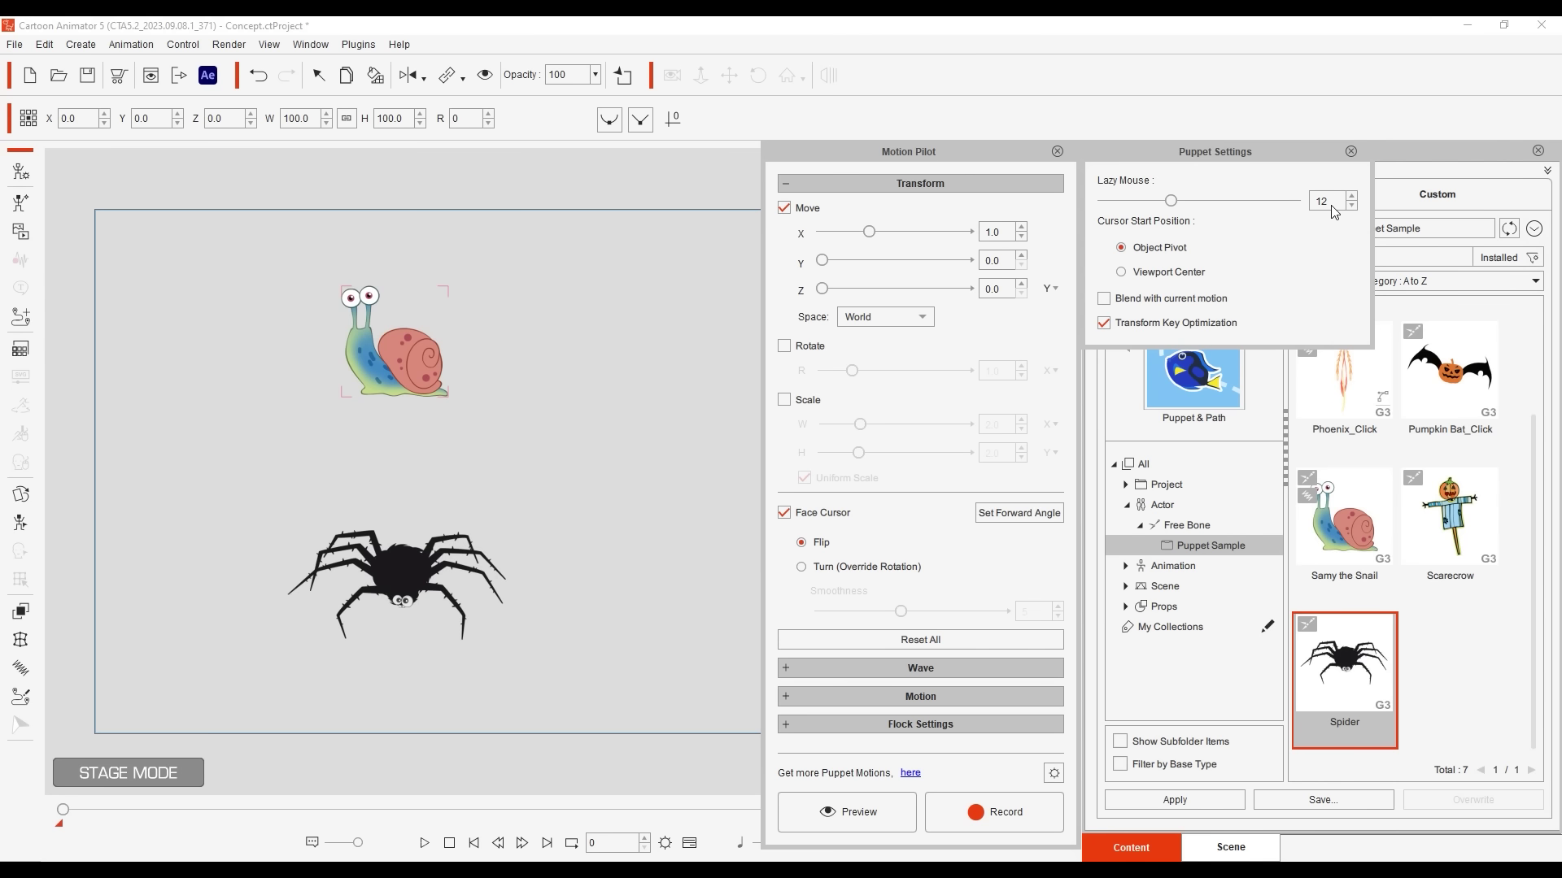
left_click(1351, 152)
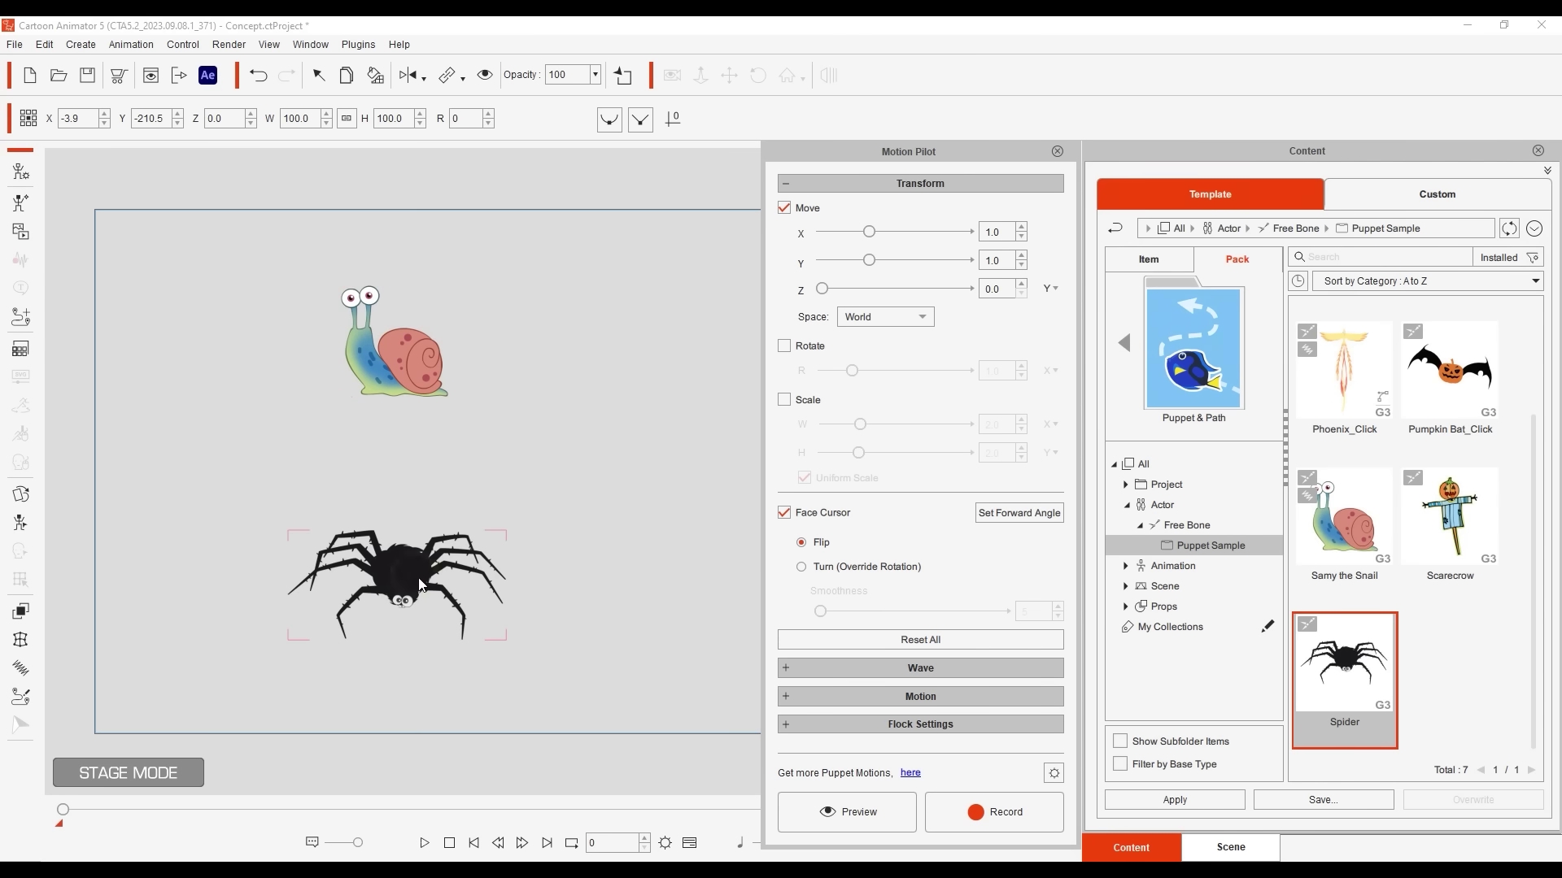
left_click(823, 811)
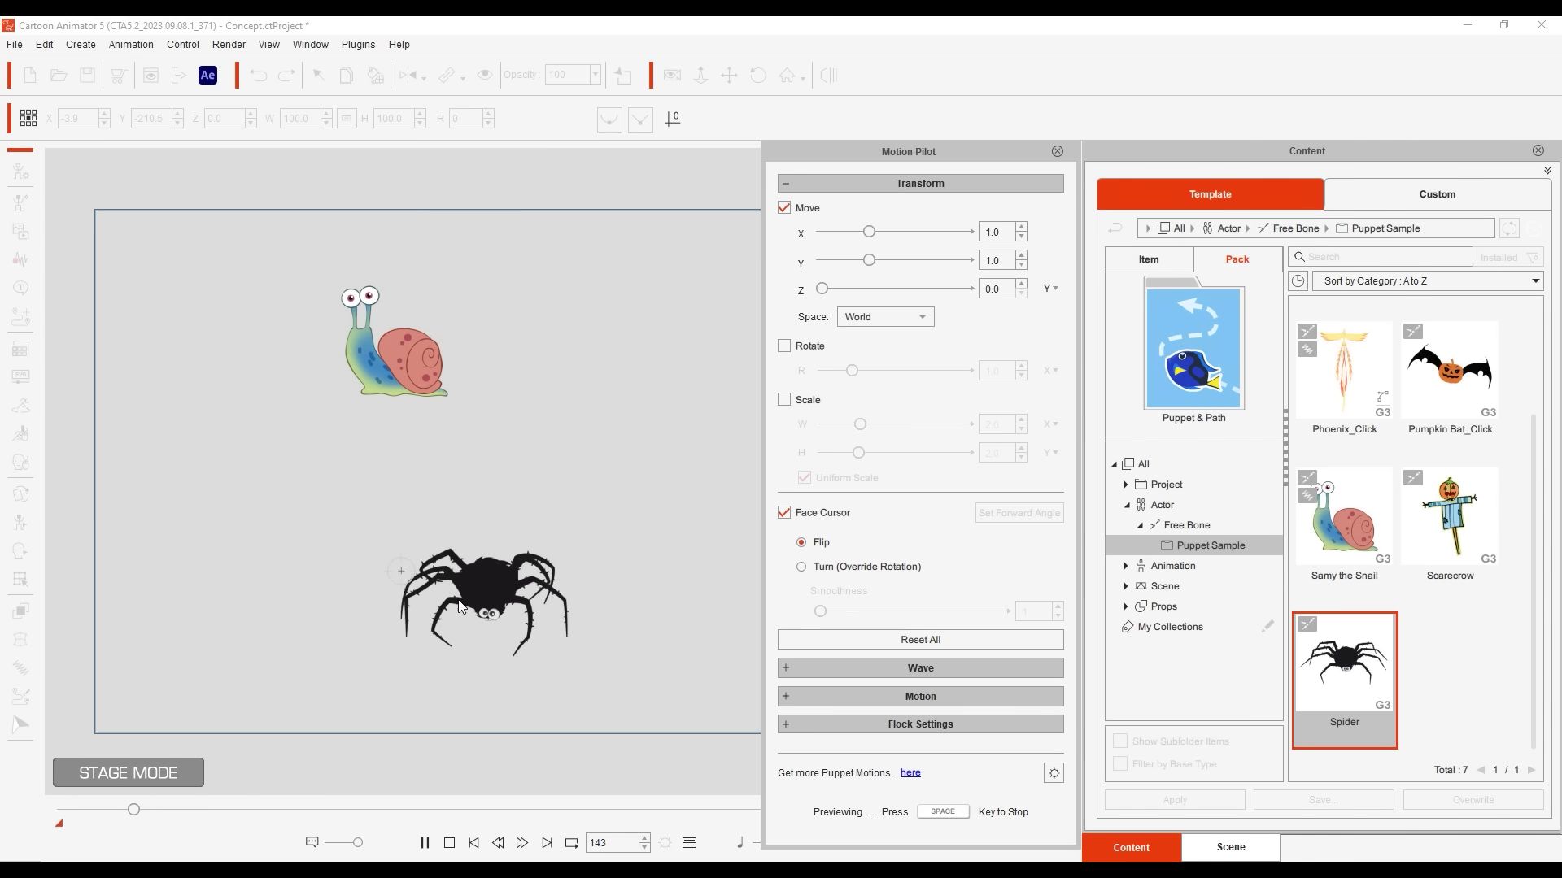
key("space")
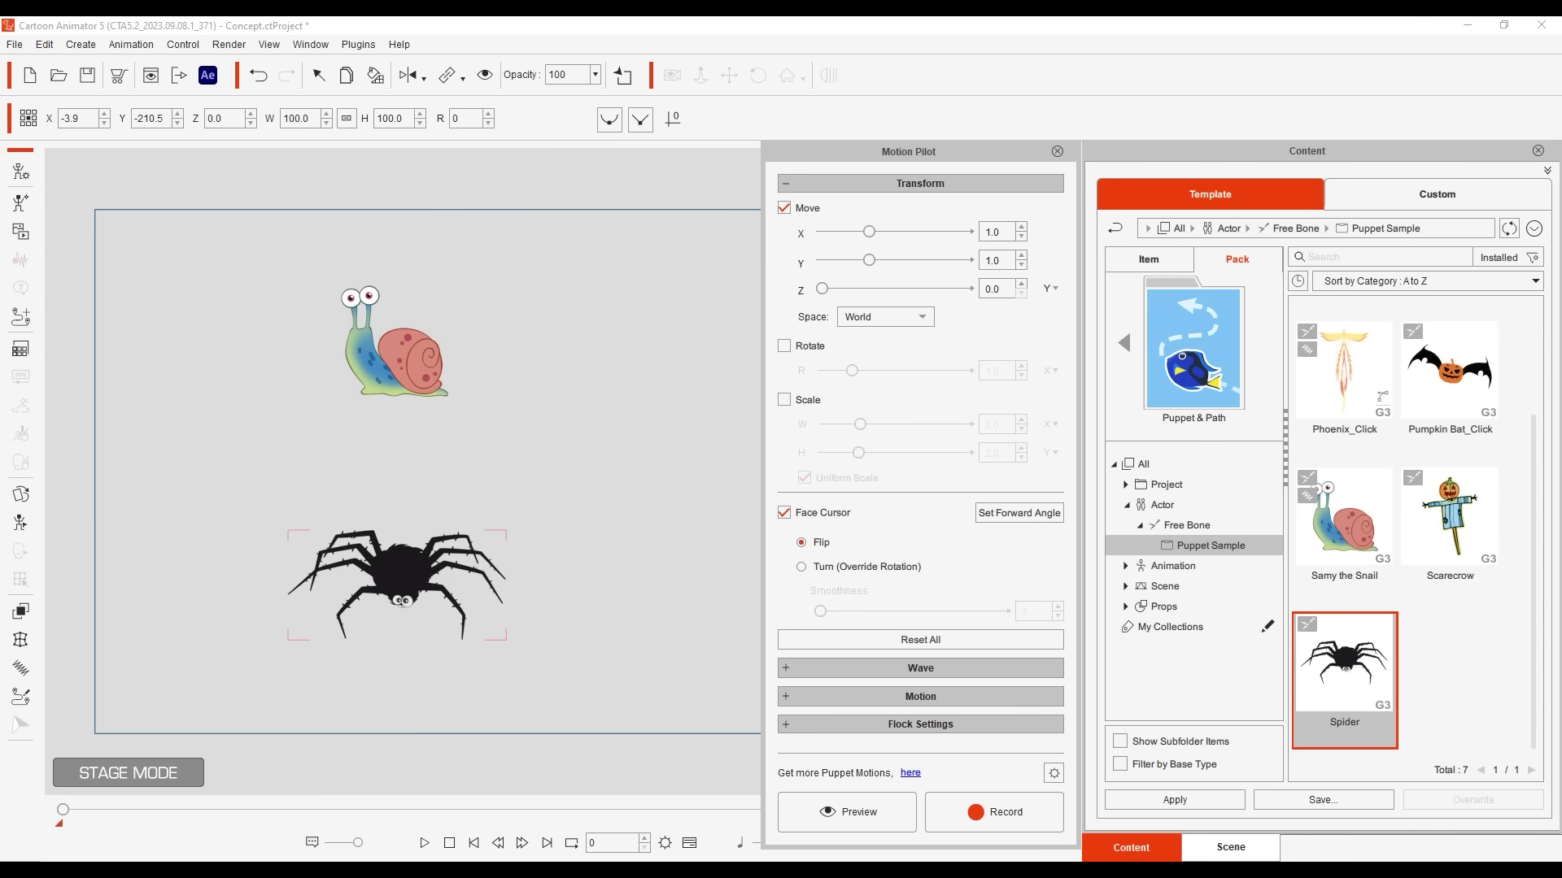
left_click(1054, 775)
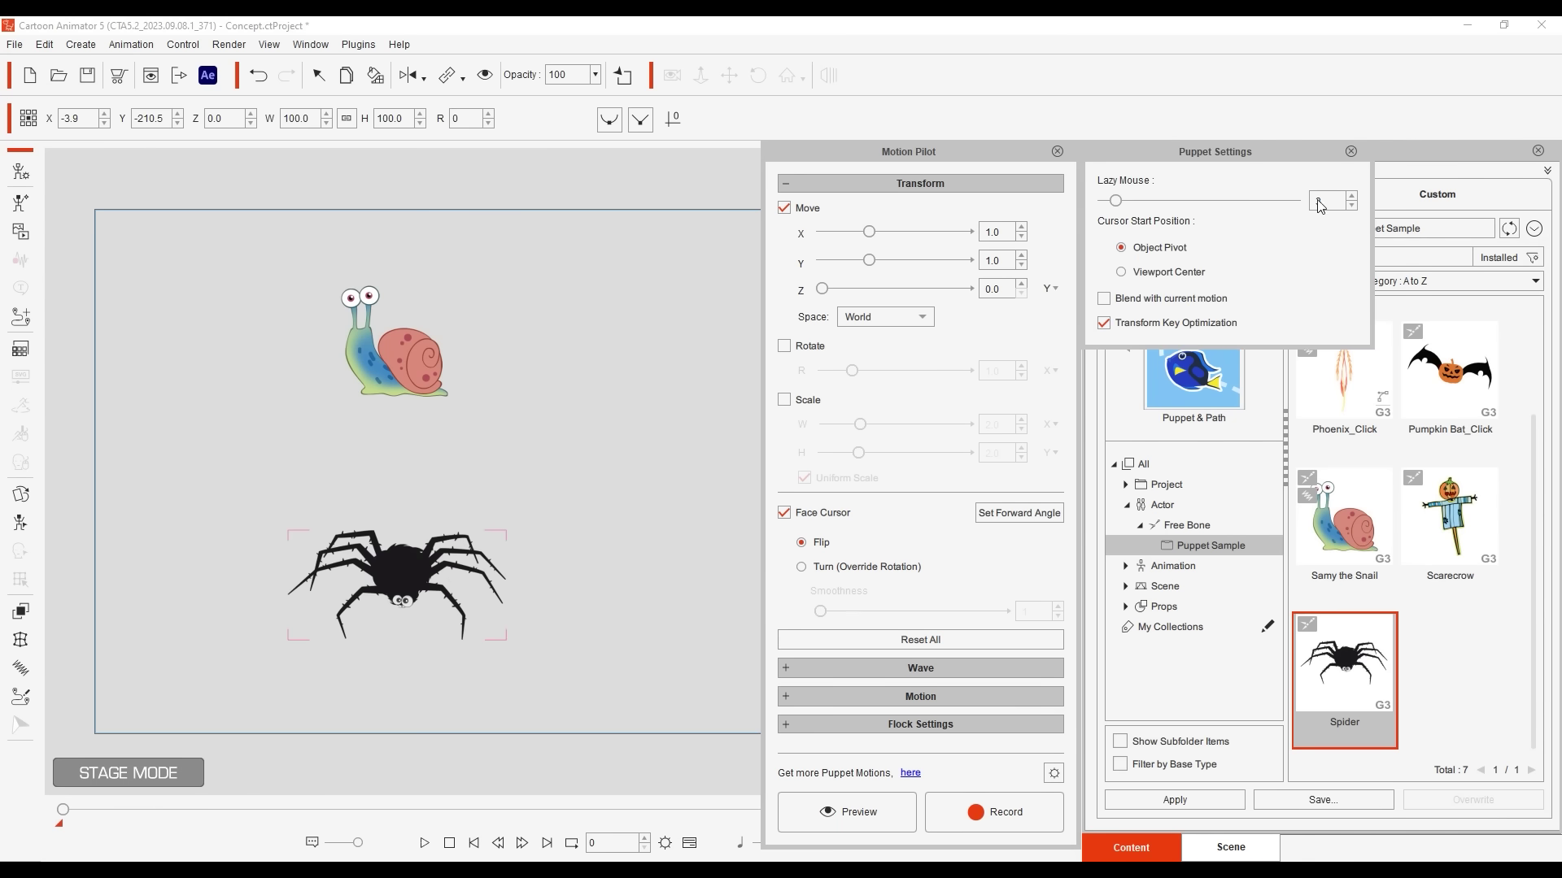
- Close the puppet settings and add the Pink Car to the stage
left_click(1349, 152)
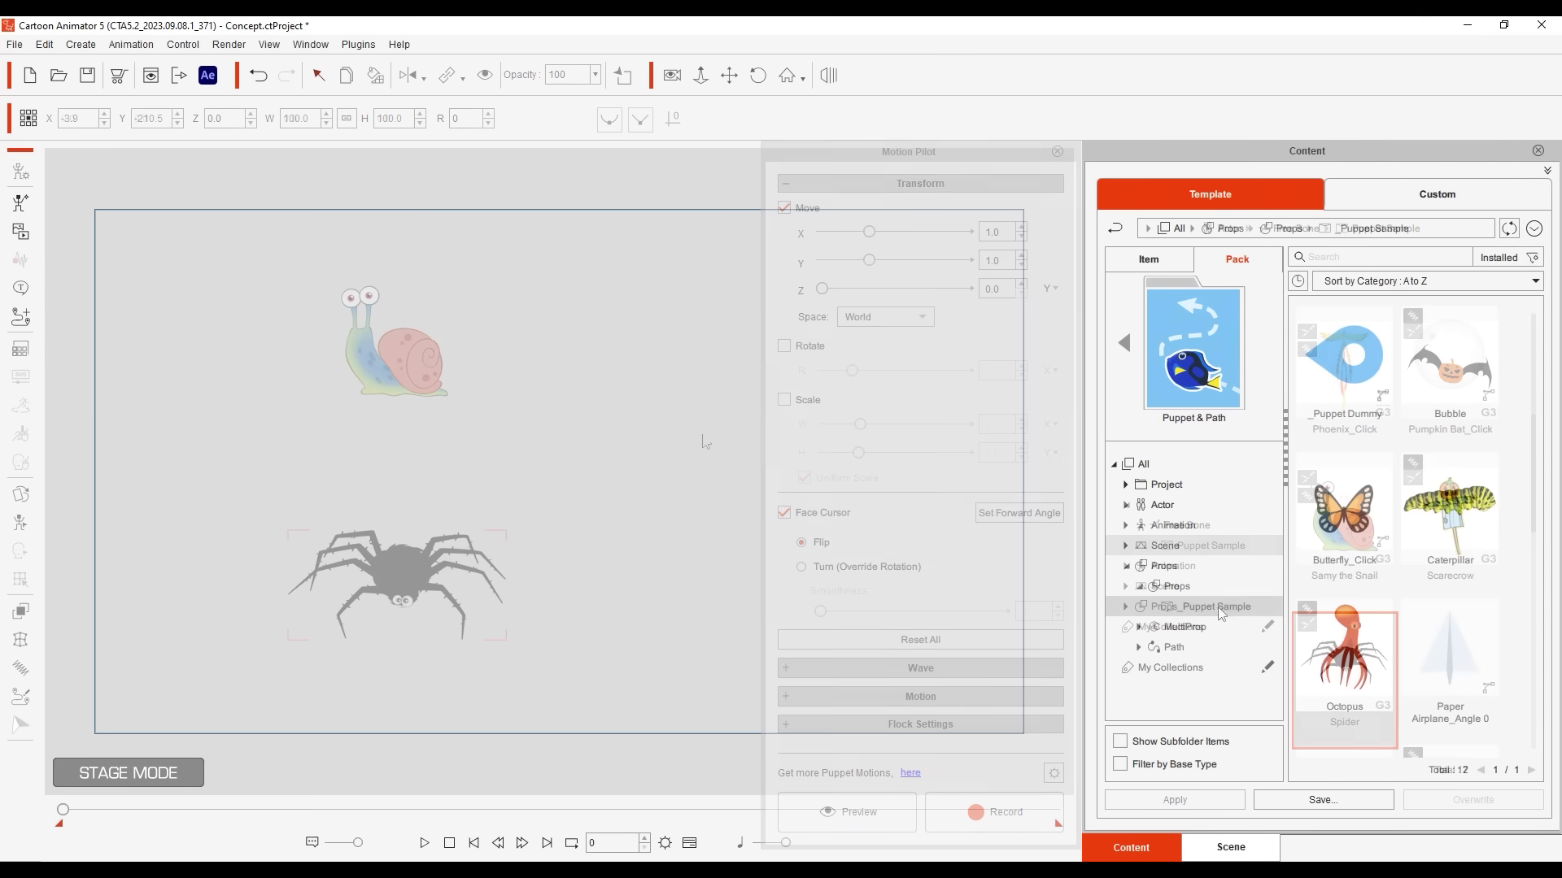
left_click_drag(1535, 429, 1537, 549)
double_click(1475, 587)
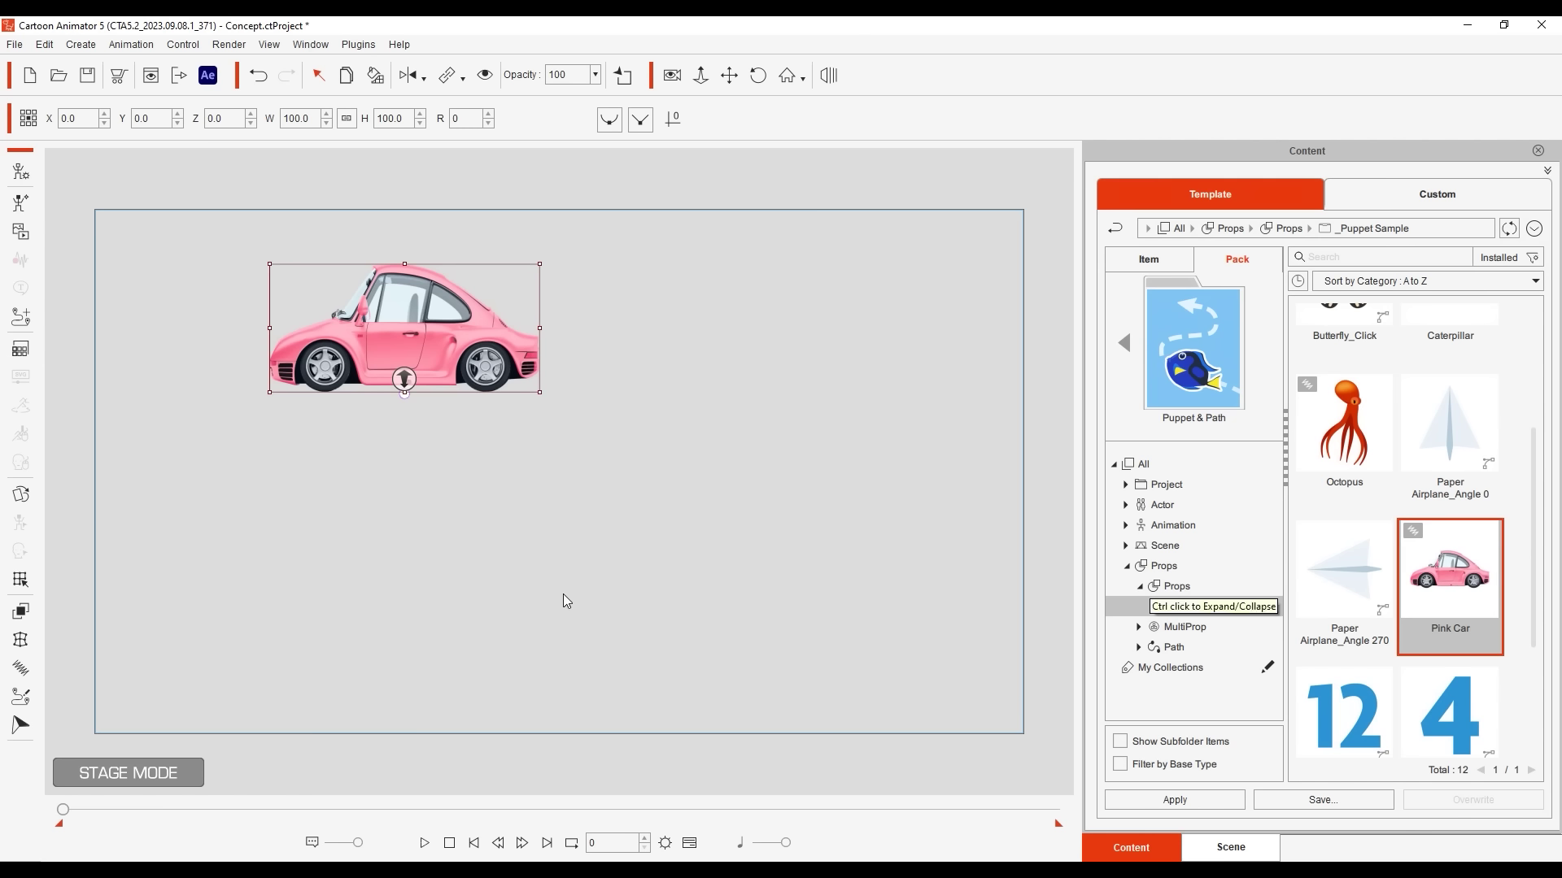
- Preview the Pink Car puppeted with Wave motion in Motion Pilot
left_click(20, 725)
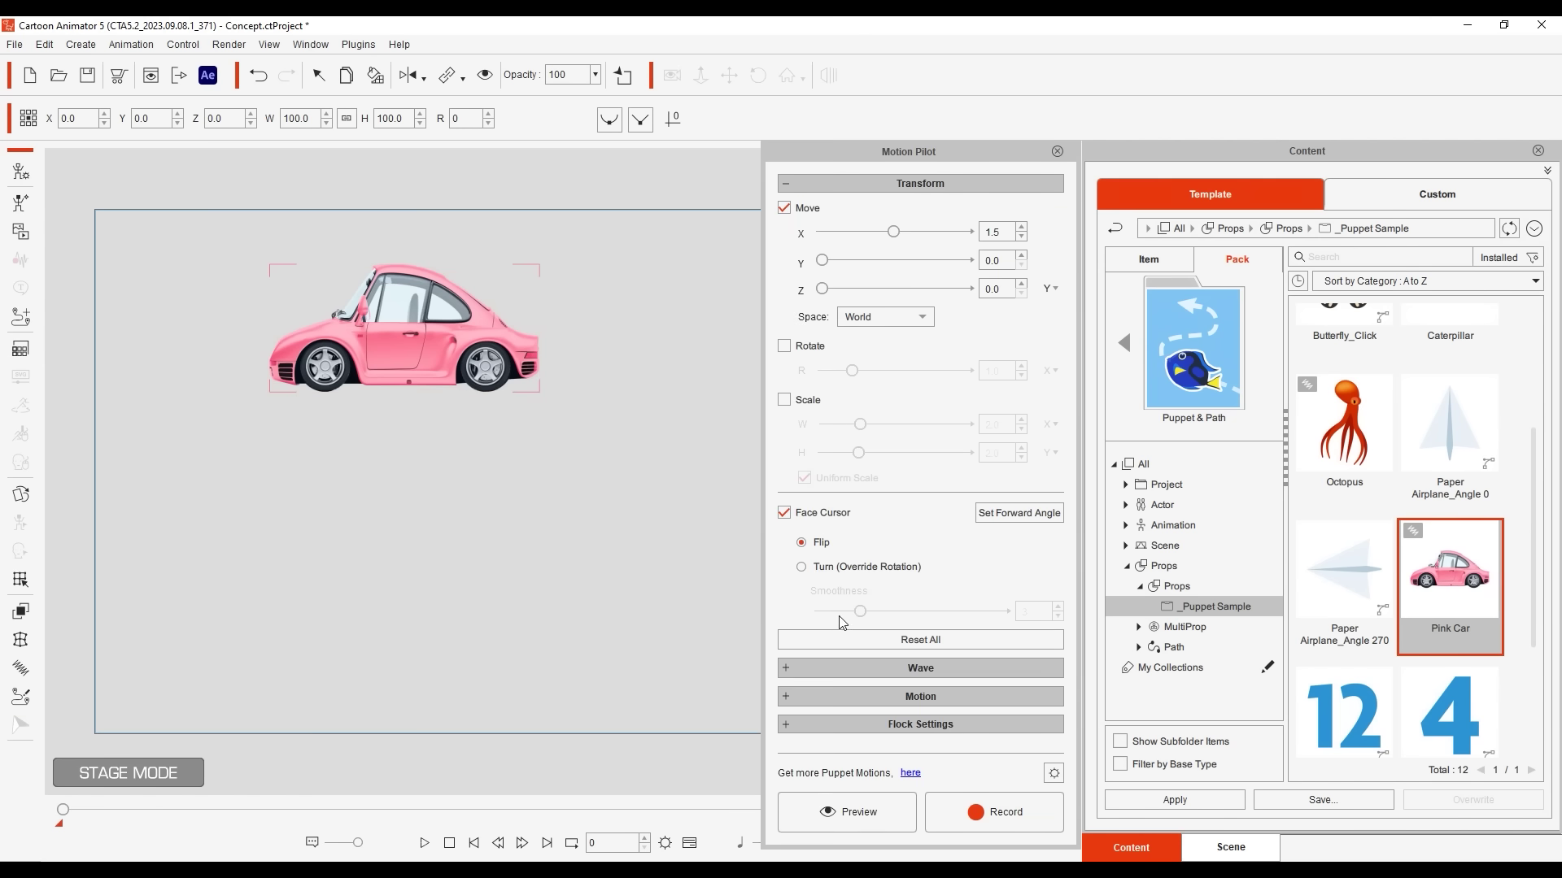
left_click(941, 671)
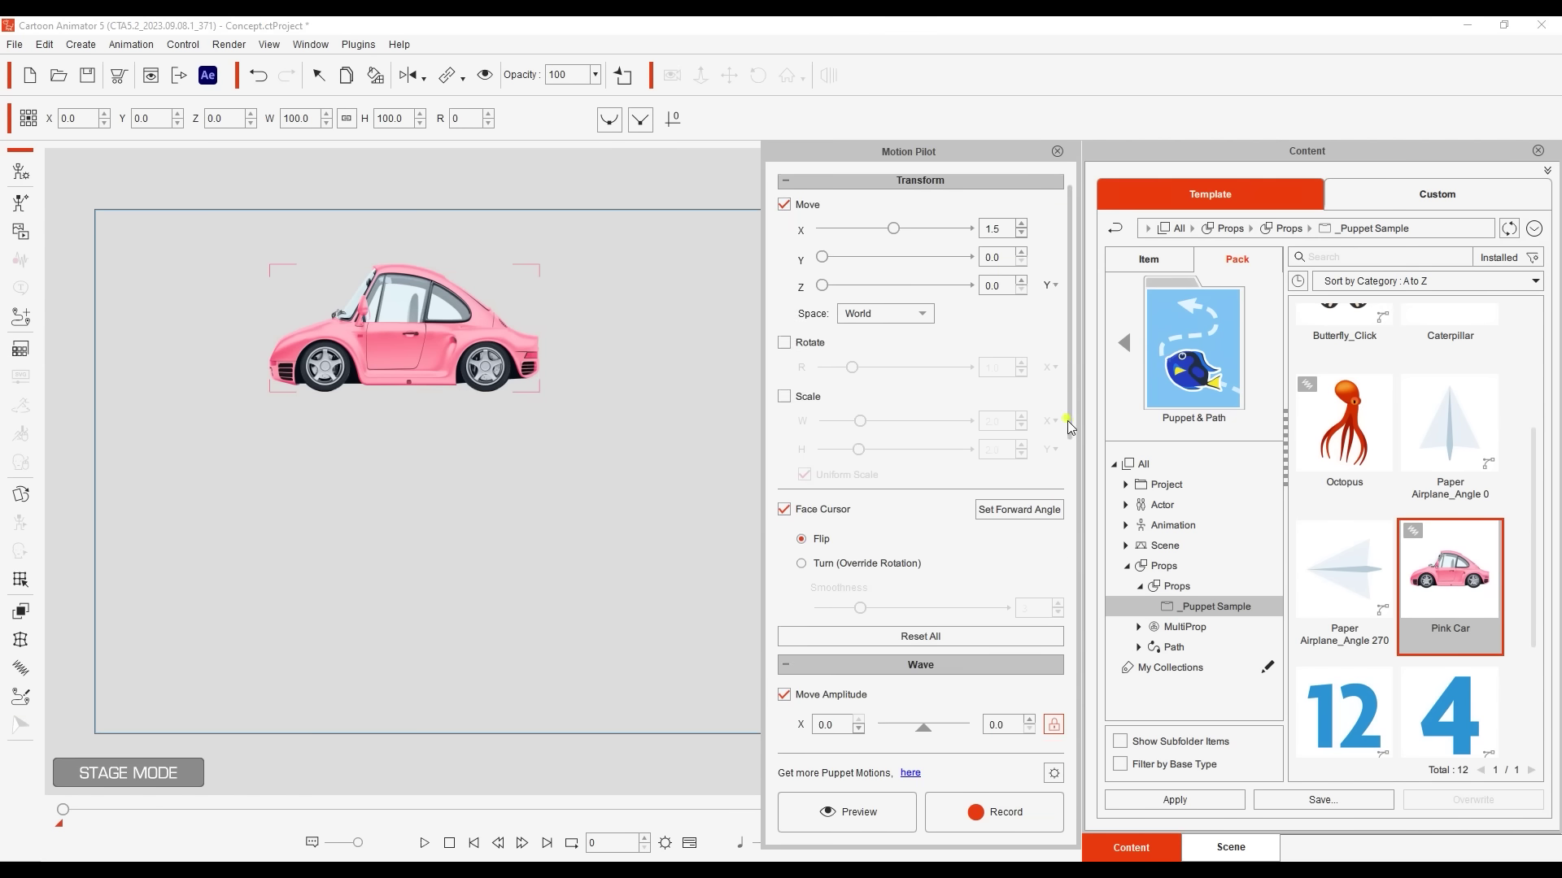
left_click_drag(1067, 422, 1067, 532)
left_click(850, 810)
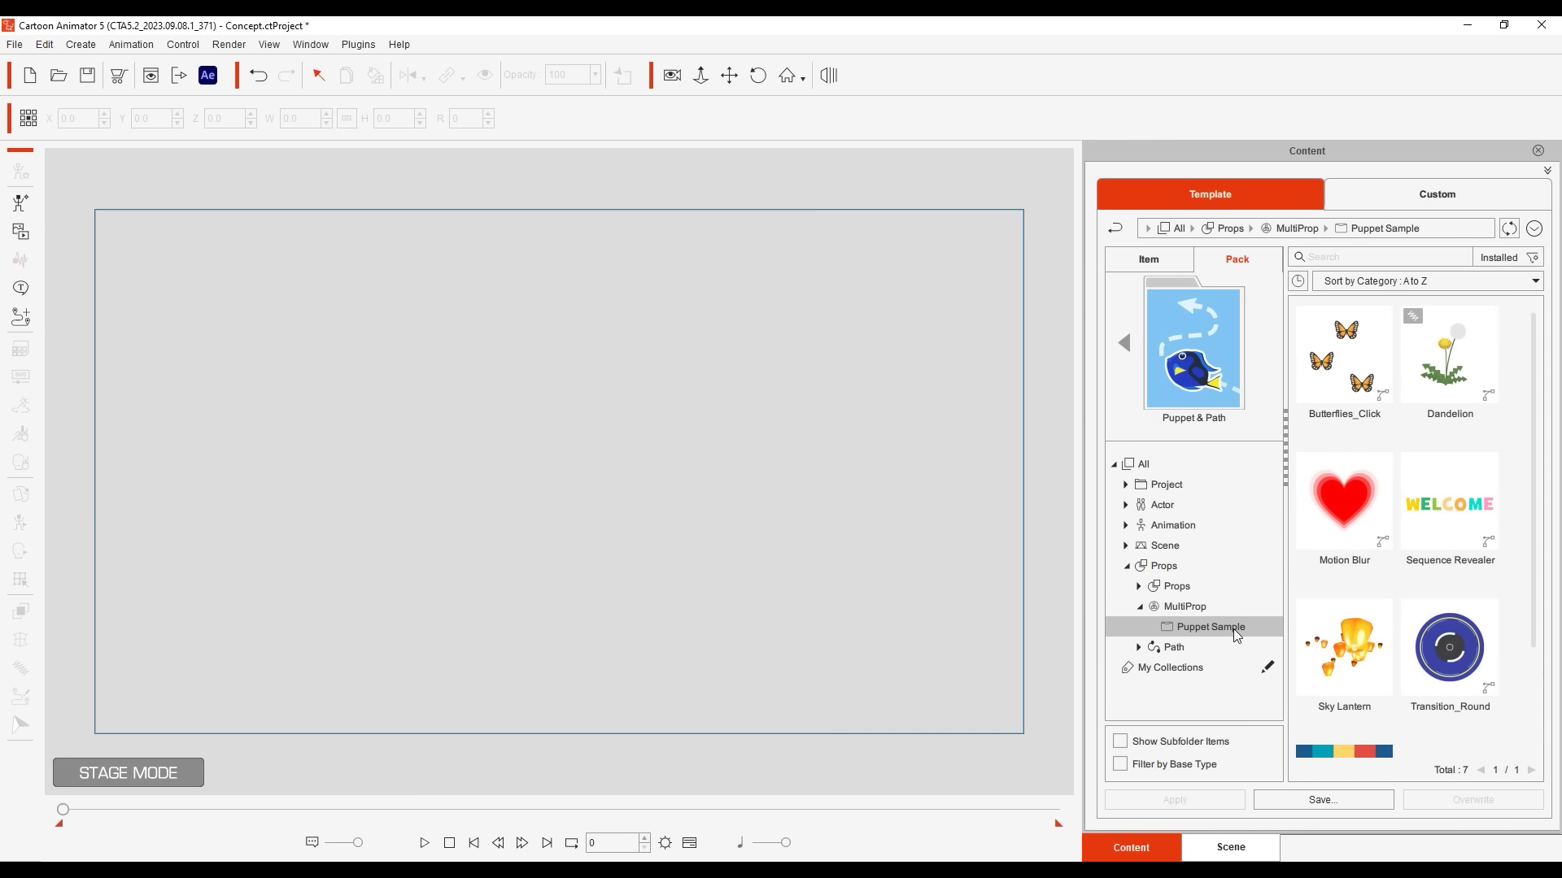
- Add the Butterflies_Click group, preview them following the cursor, then show their Flock Settings
double_click(1335, 384)
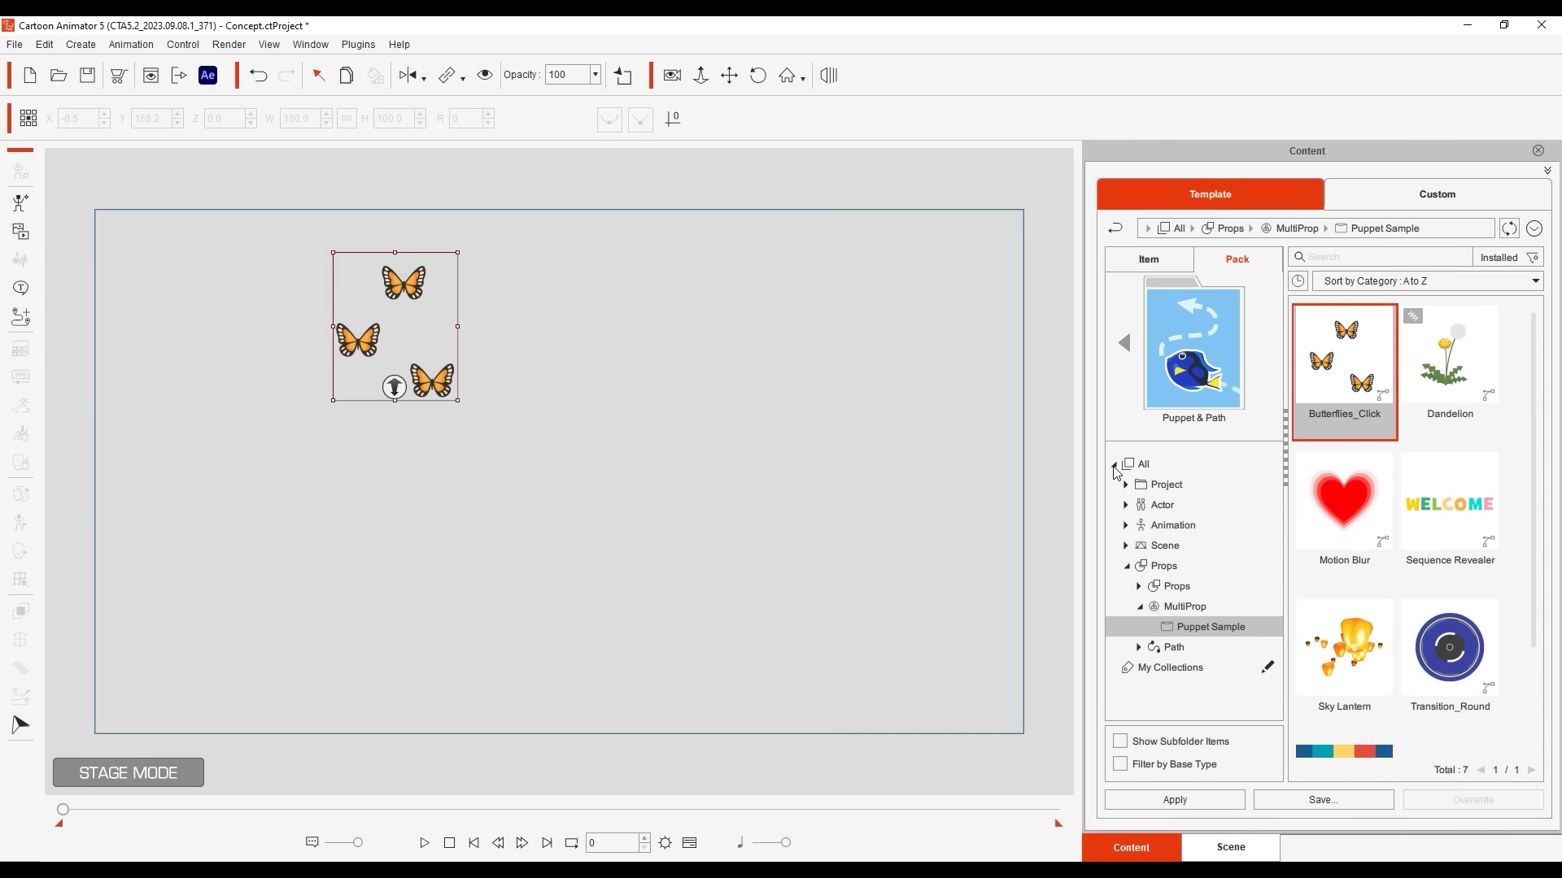
left_click(22, 726)
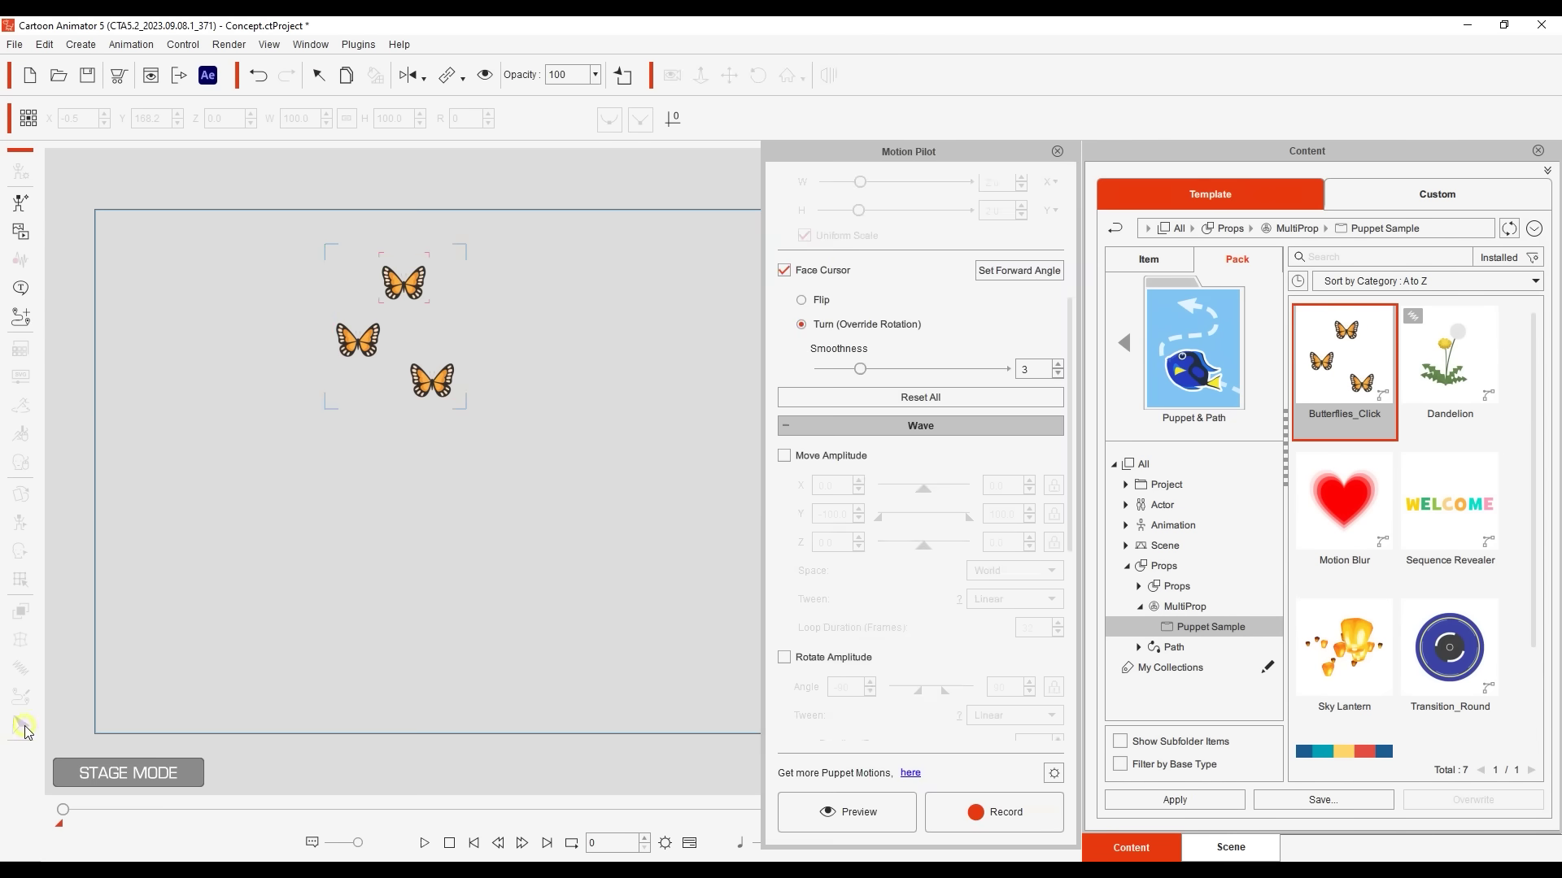
scroll(889, 569, "up", 2)
left_click(970, 527)
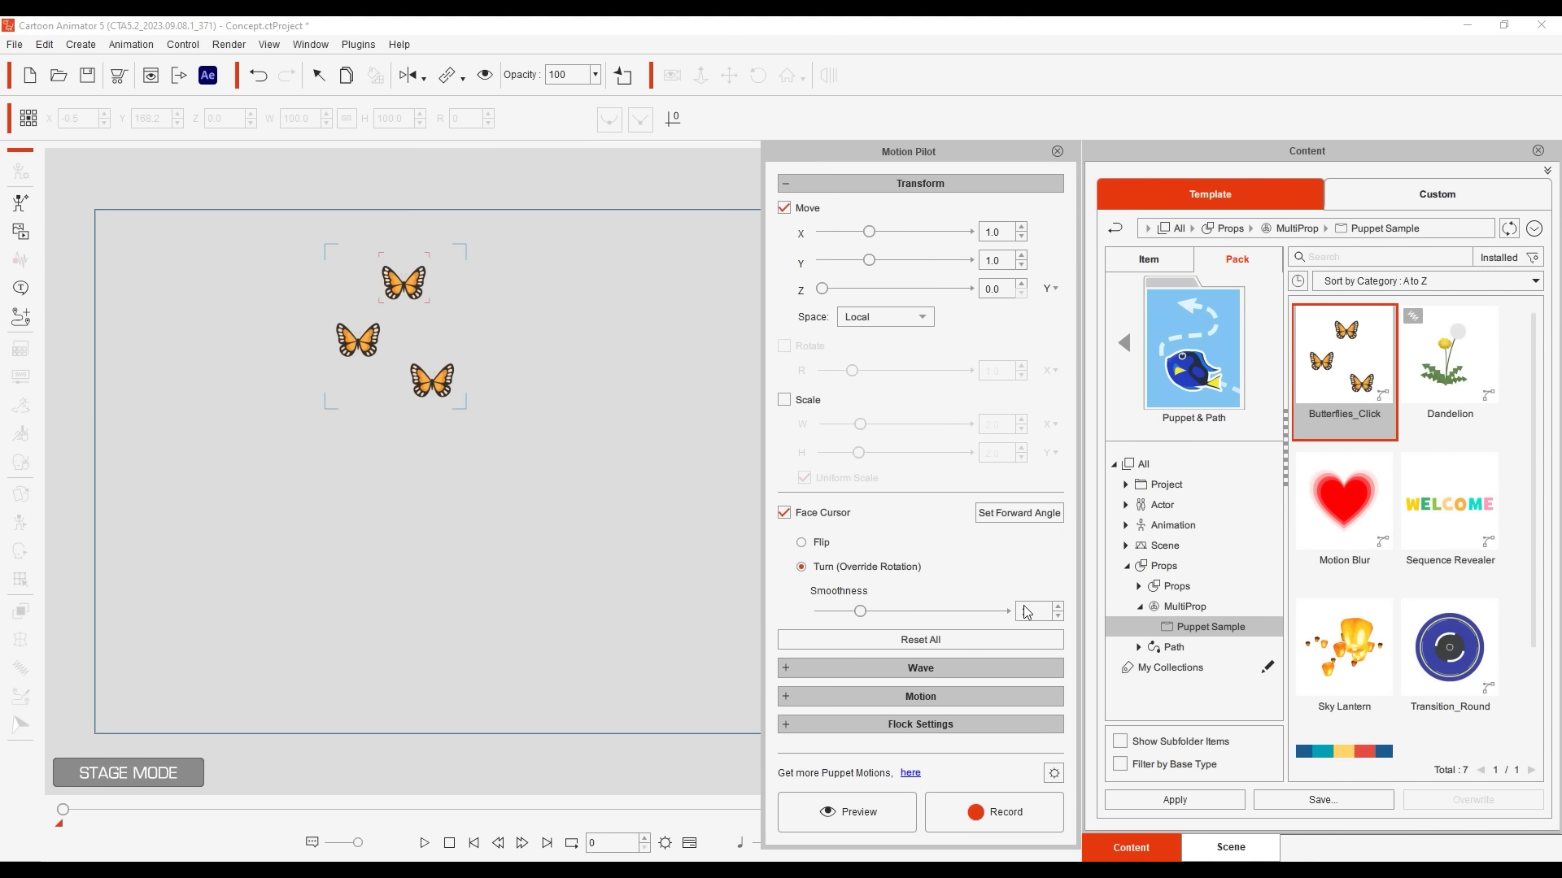
left_click(850, 812)
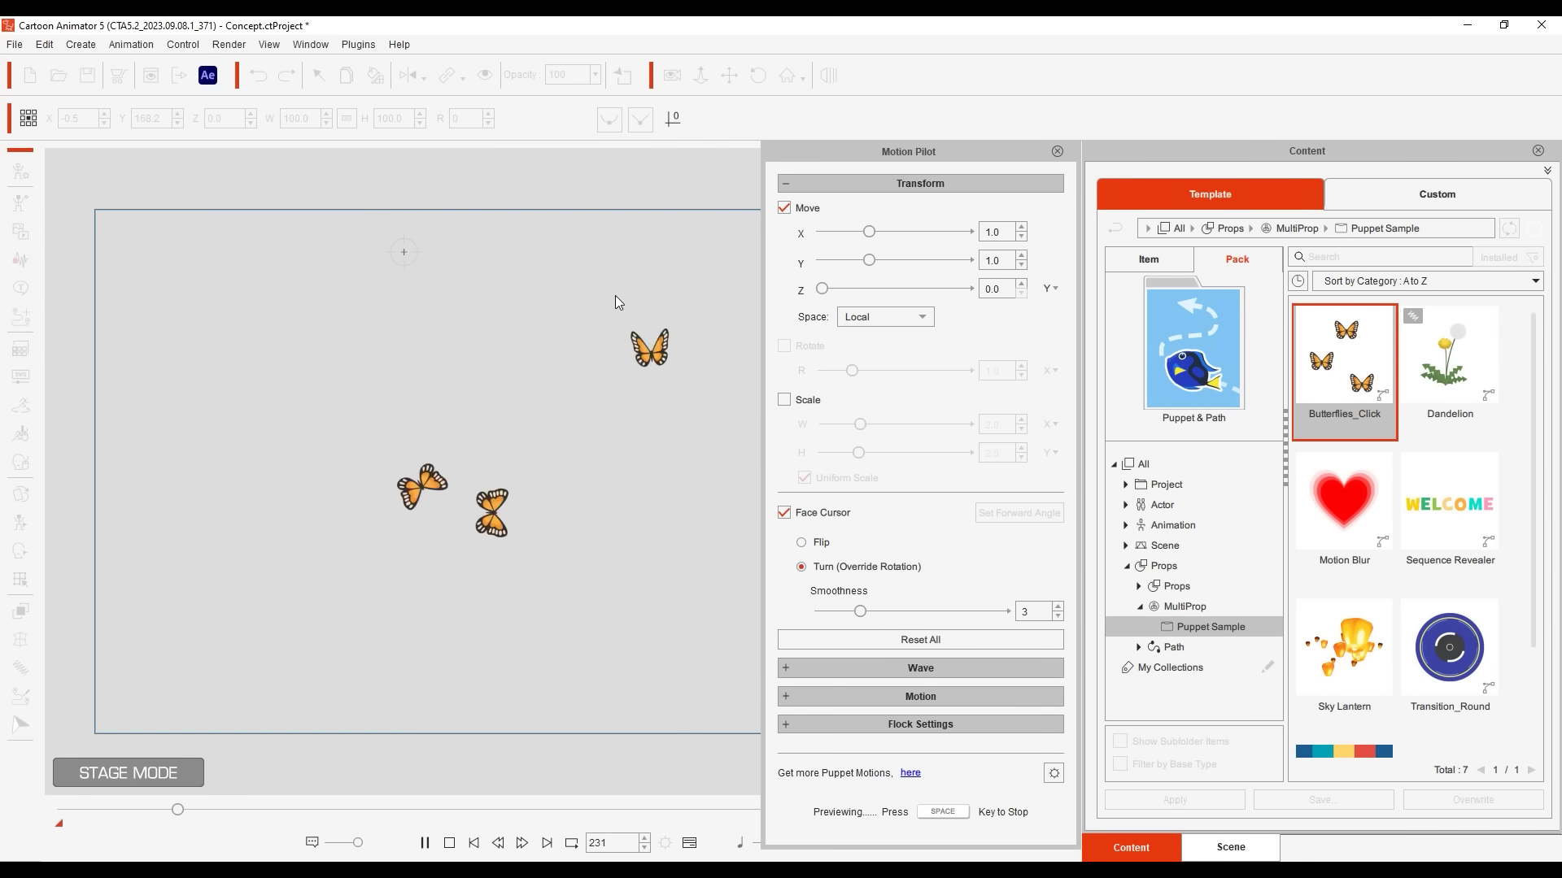
key("space")
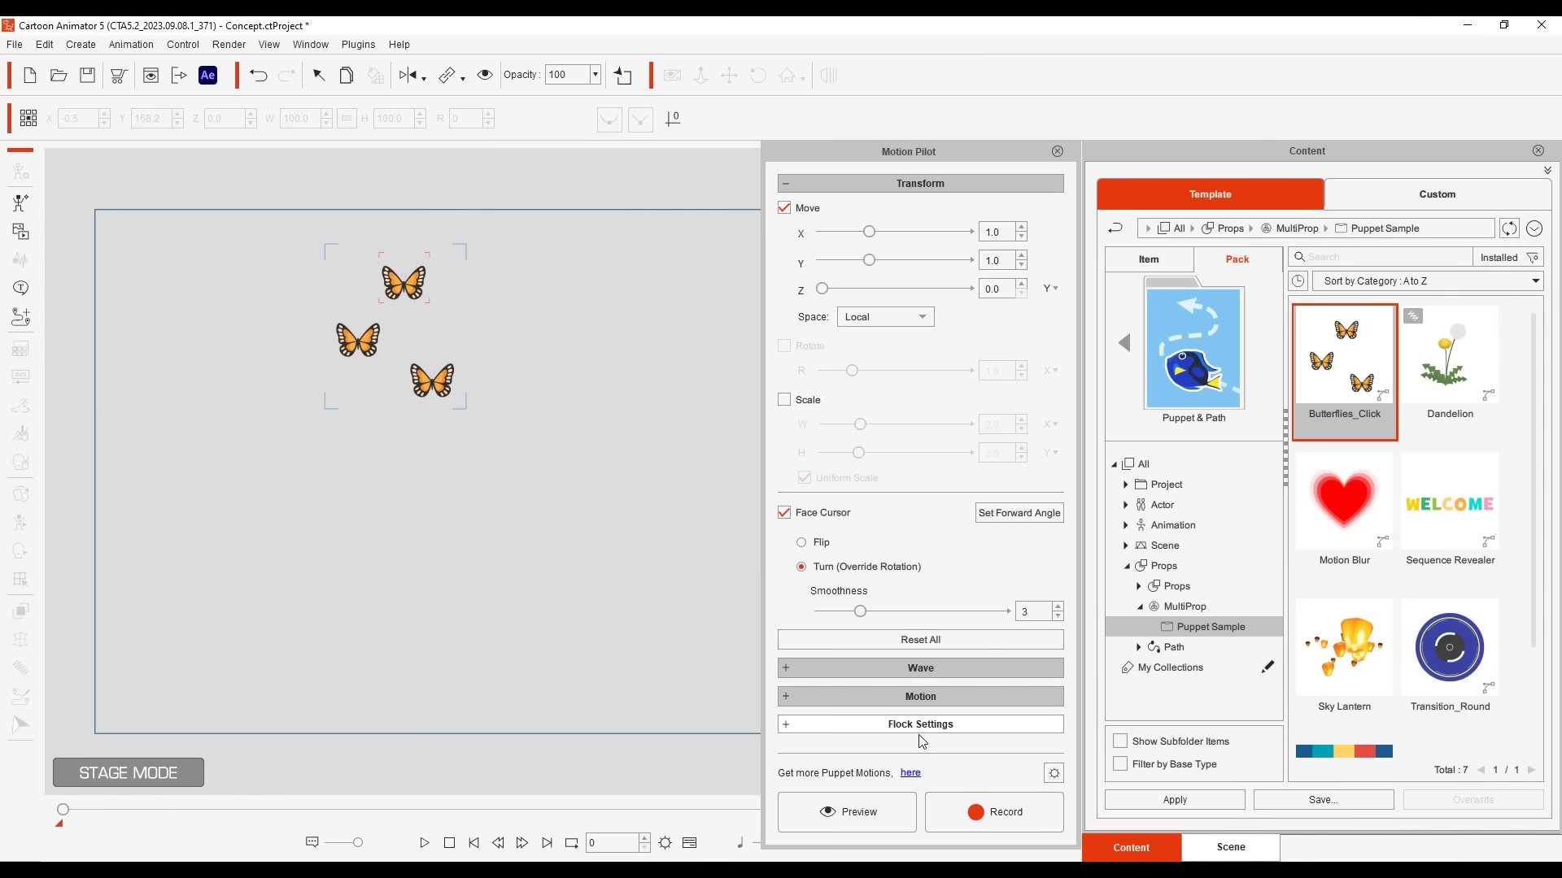
left_click(940, 725)
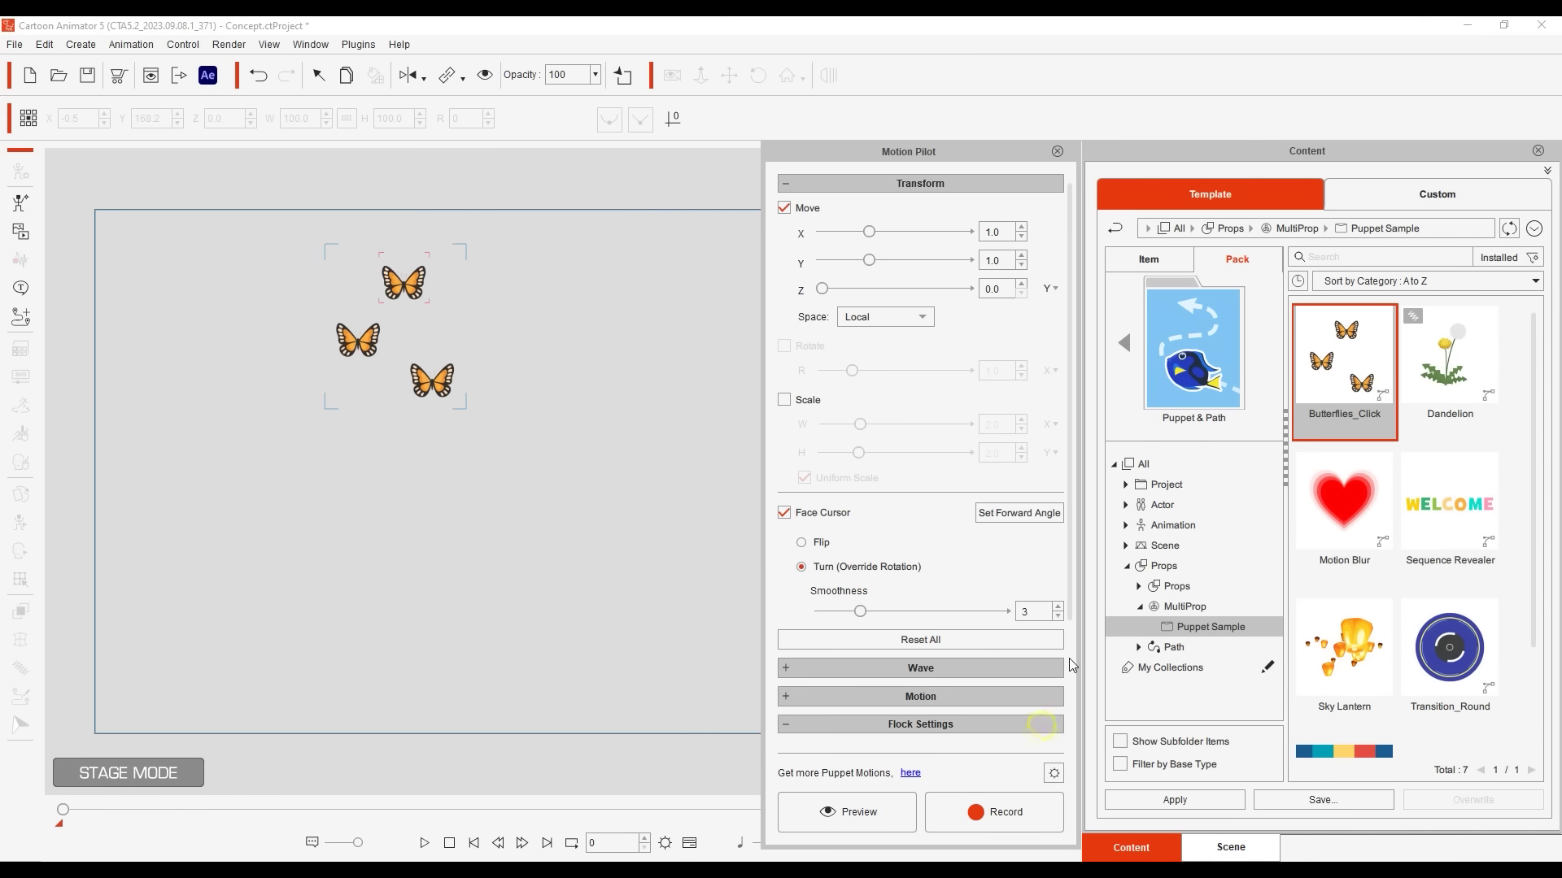
left_click_drag(1072, 614, 1065, 756)
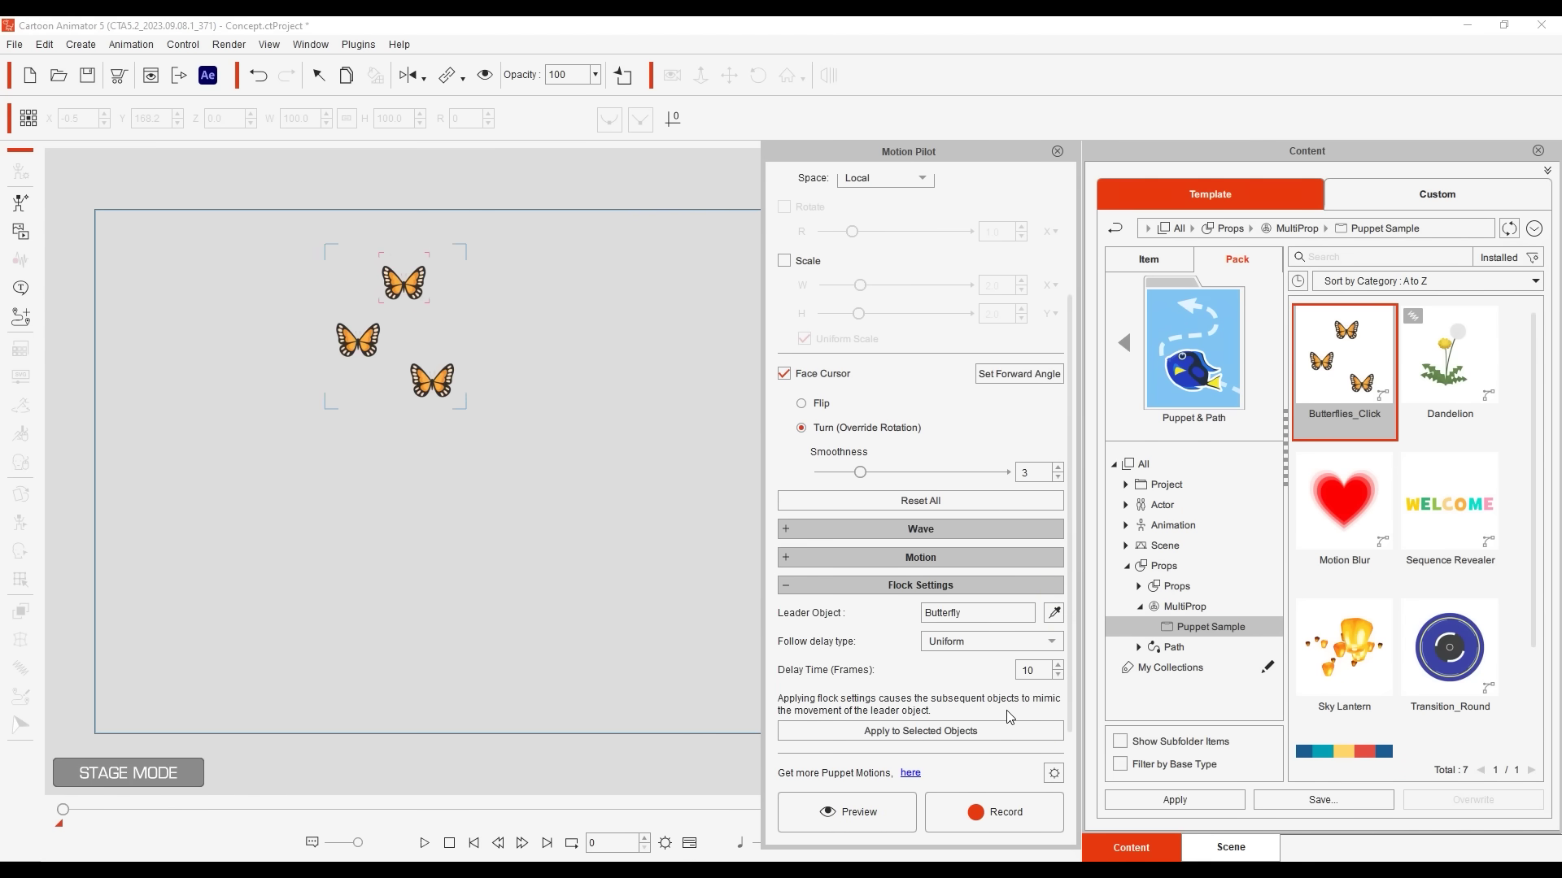
- Add the Sky Lantern prop and preview its default puppet motion
left_click(982, 589)
double_click(1344, 651)
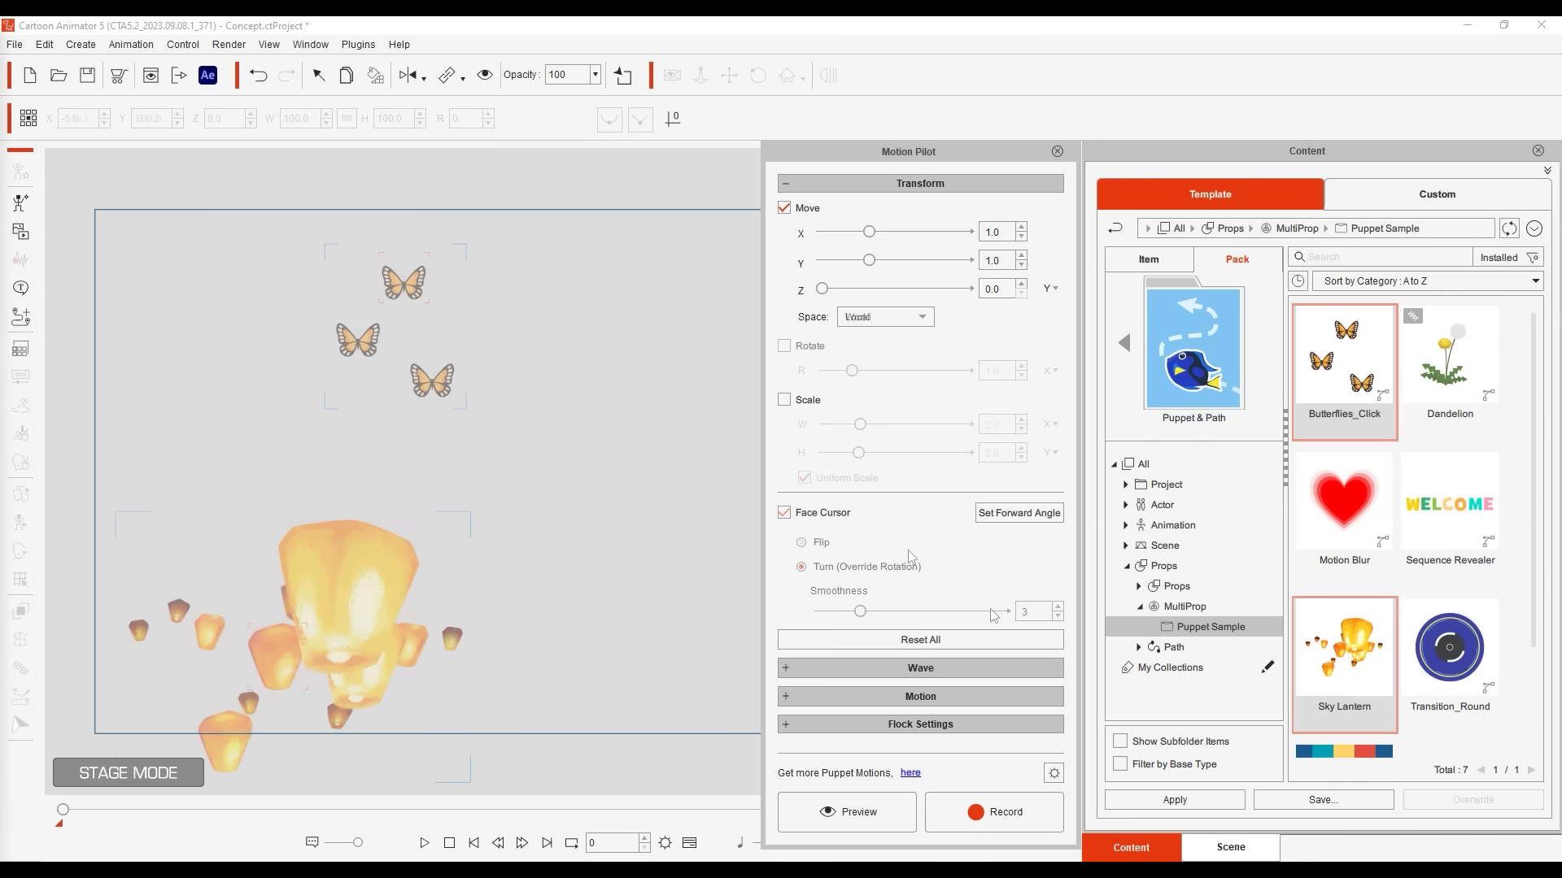
left_click(846, 812)
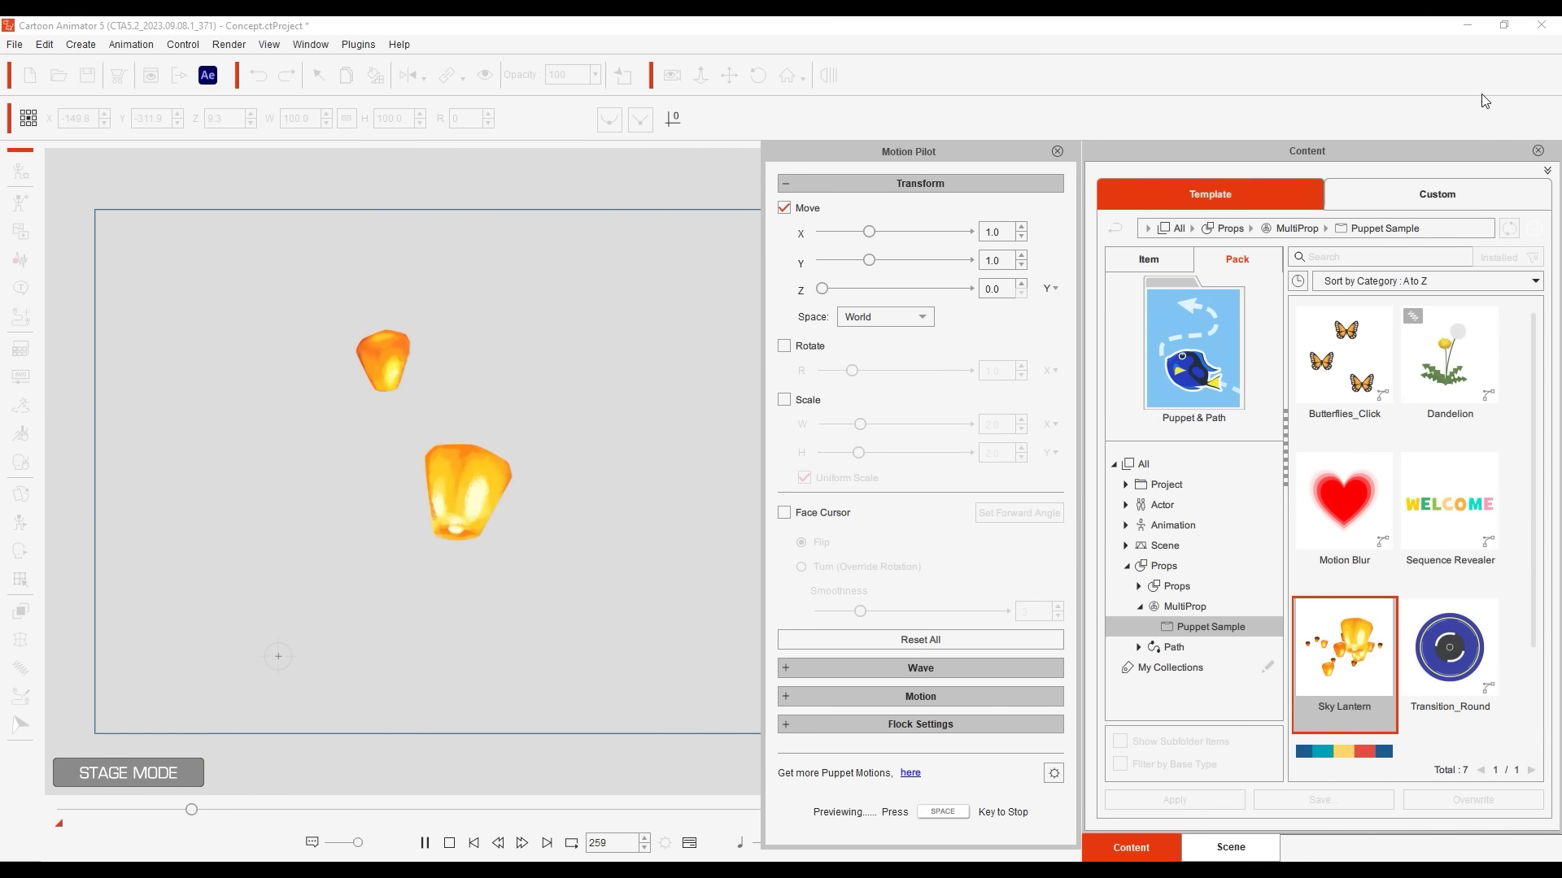
key("space")
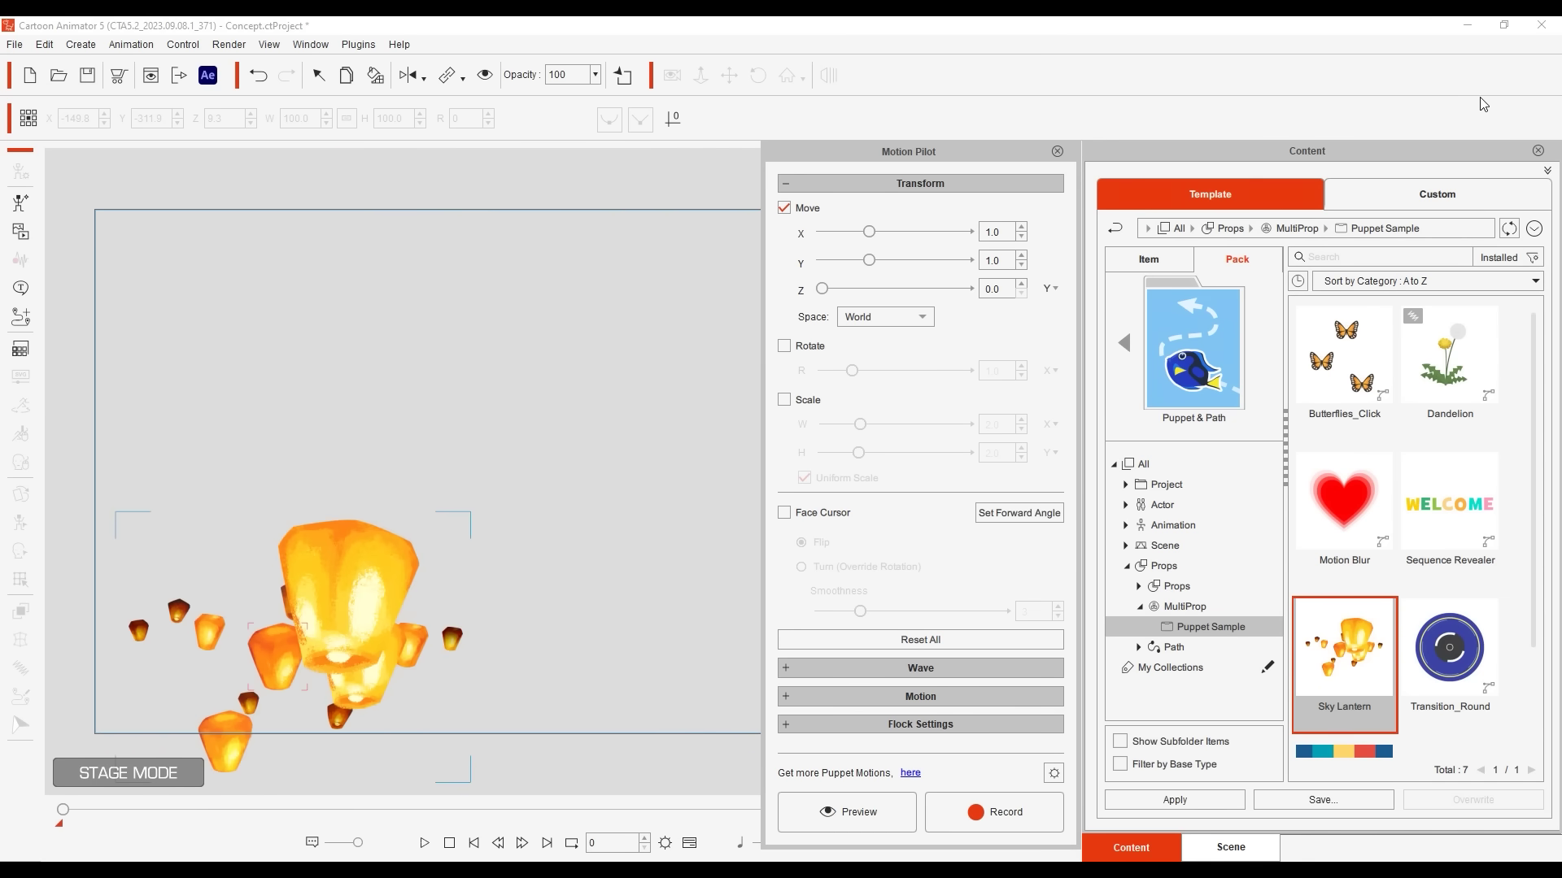
- Set Lazy Mouse 20, Viewport Center and Move X/Y 3.0, then preview the lantern
left_click(1054, 775)
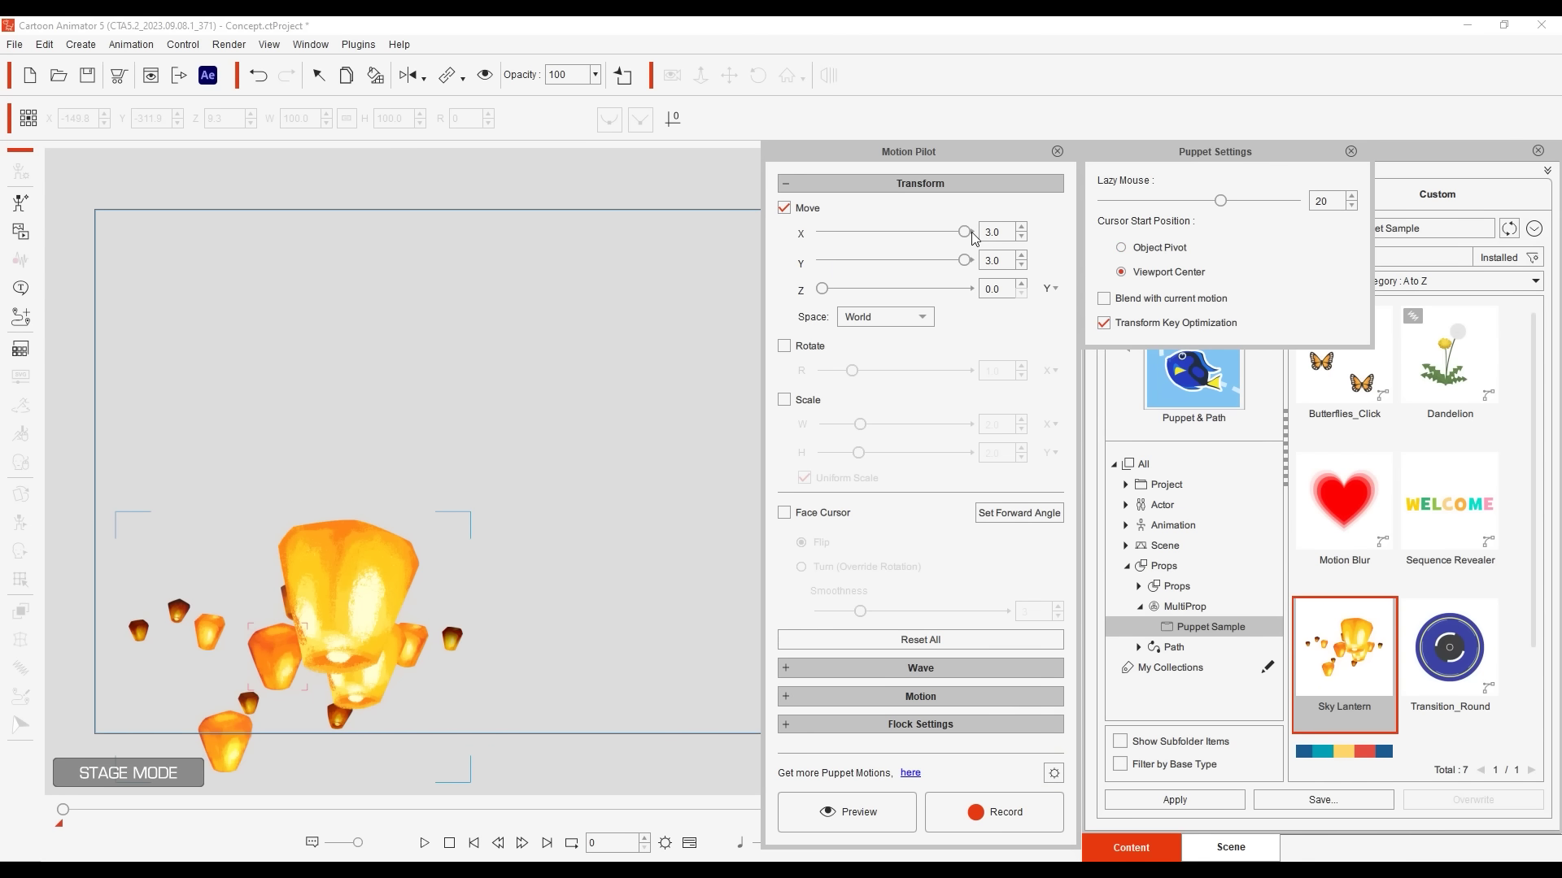
left_click(867, 809)
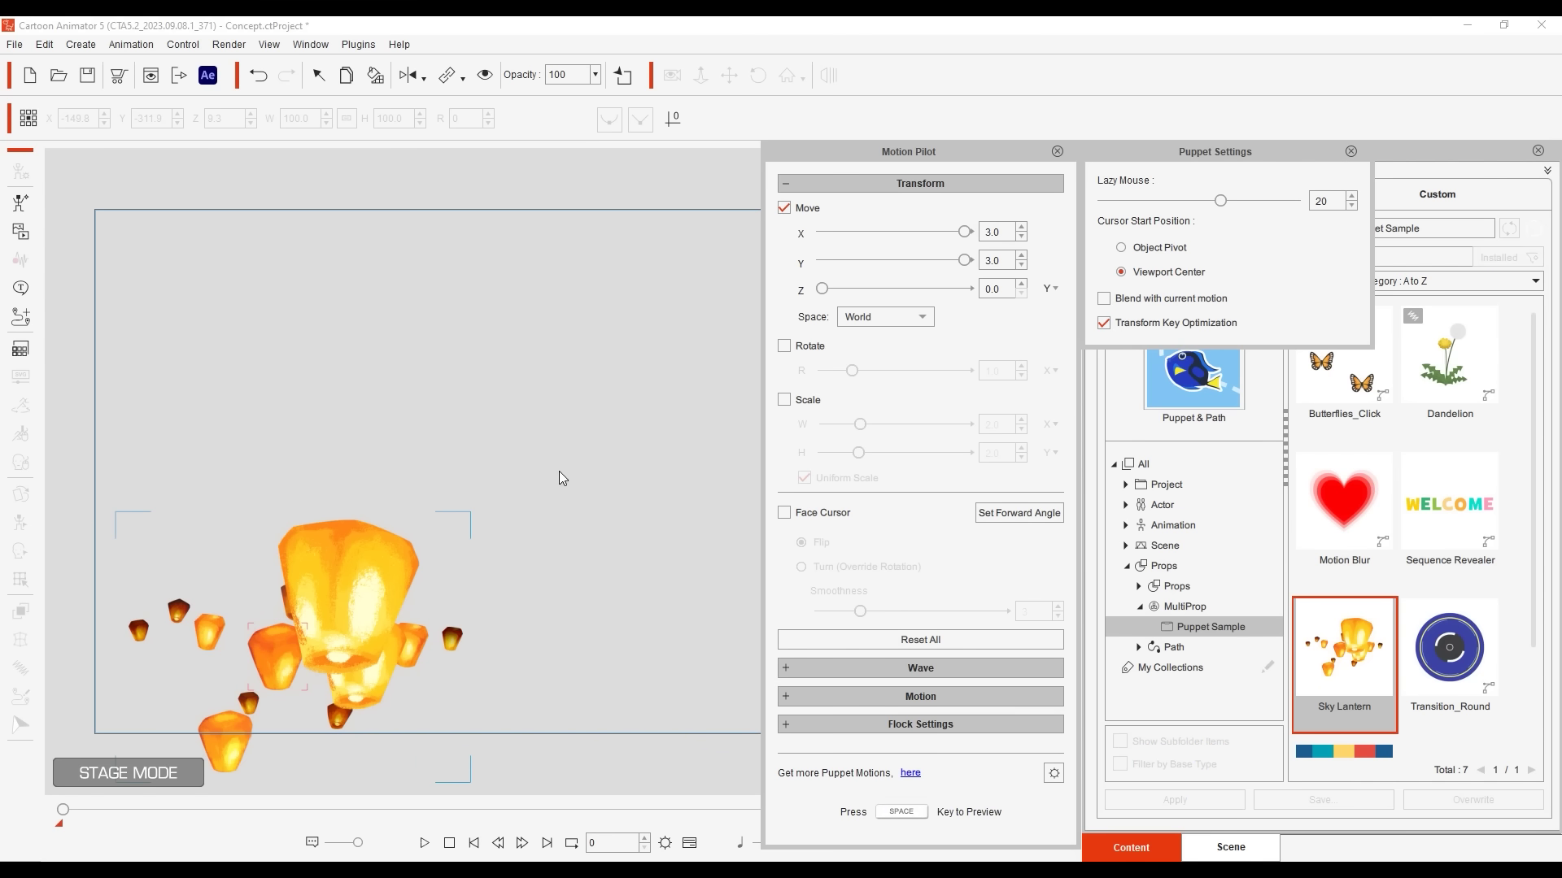
key("space")
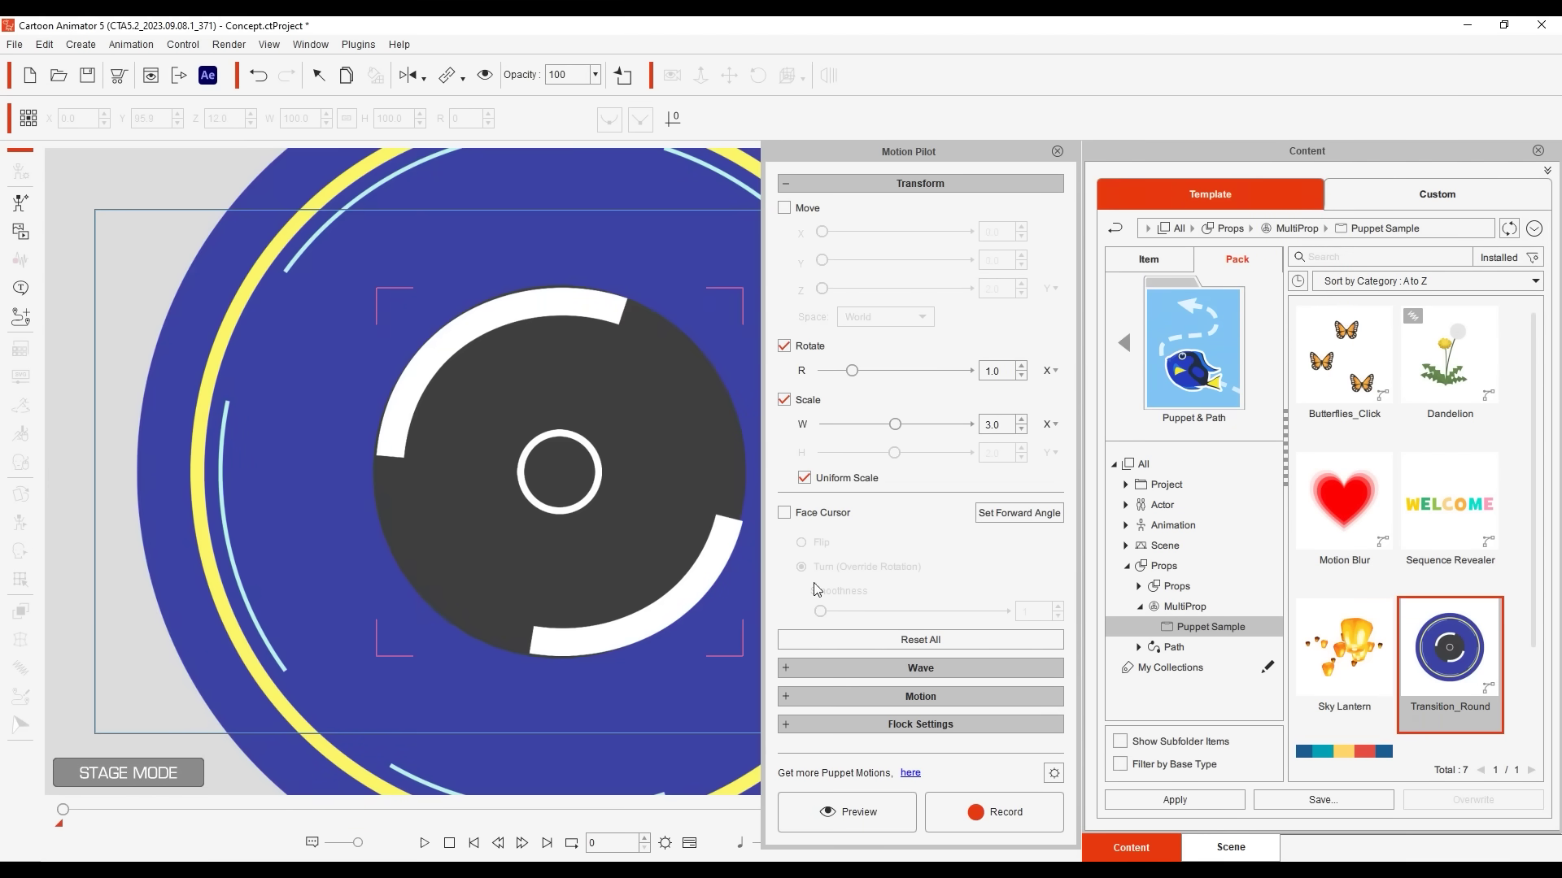
- Preview Transition_Round rotating and scaling uniformly at strength 3.0
left_click(828, 811)
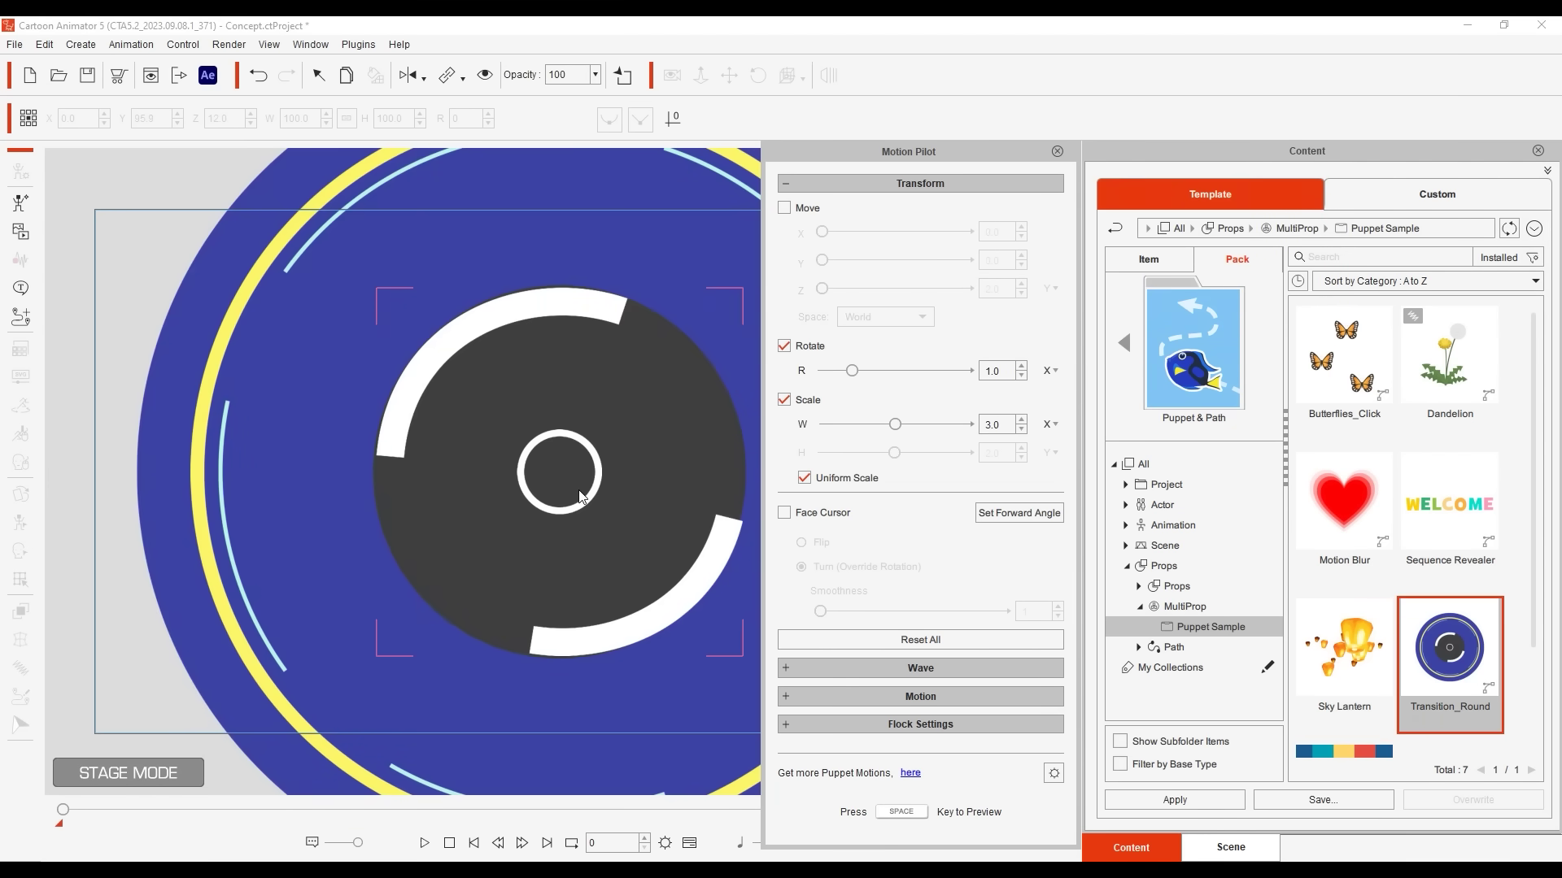
key("space")
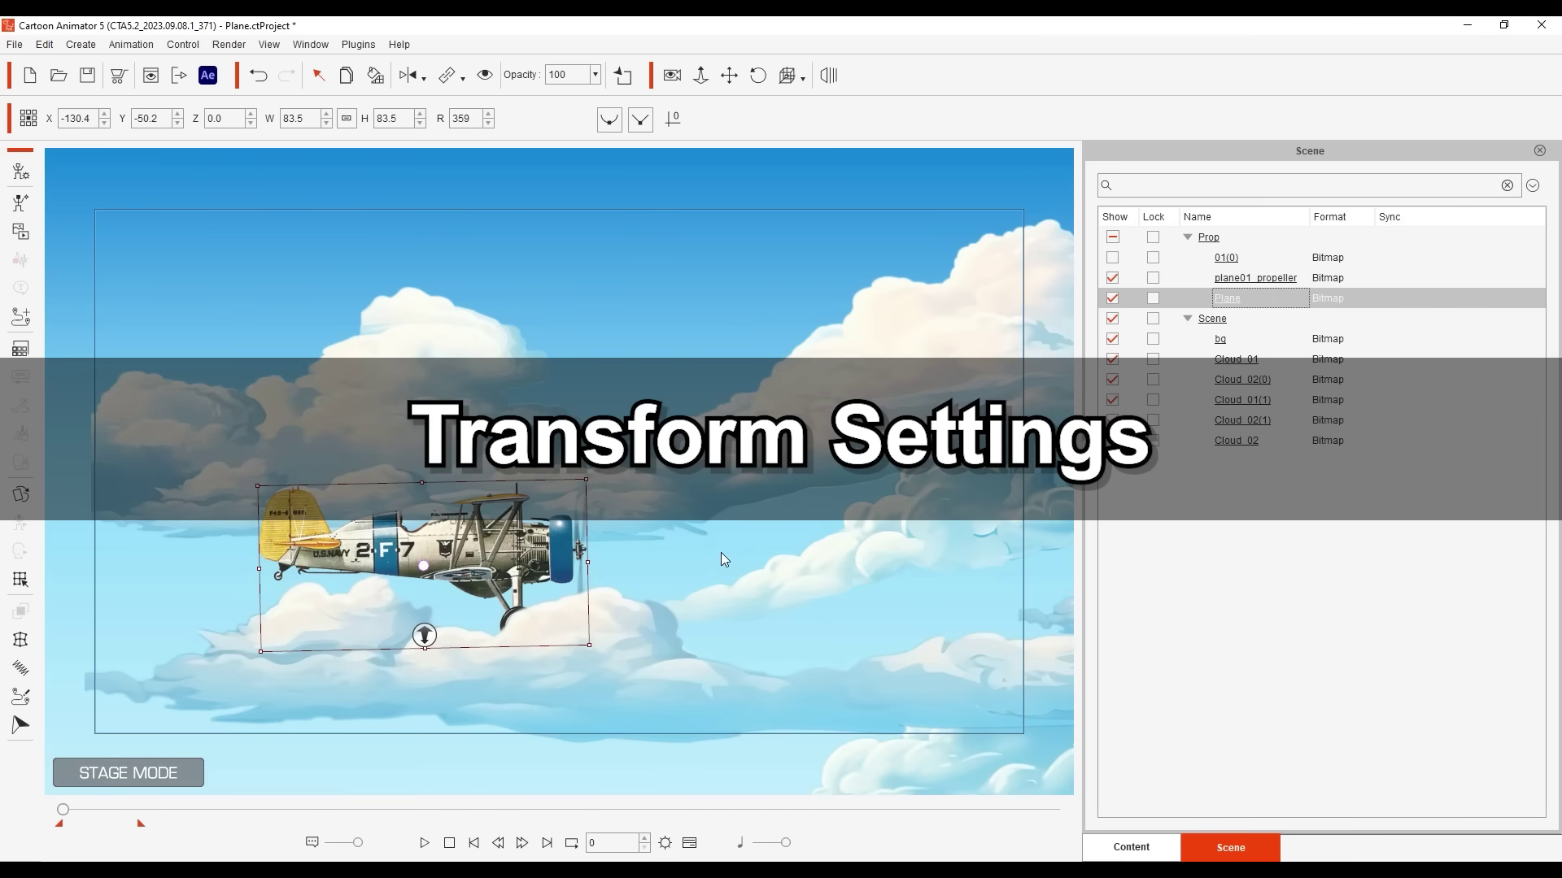
- Play back the biplane scene, then preview its Move-only motion twice, resetting it each time
left_click(424, 843)
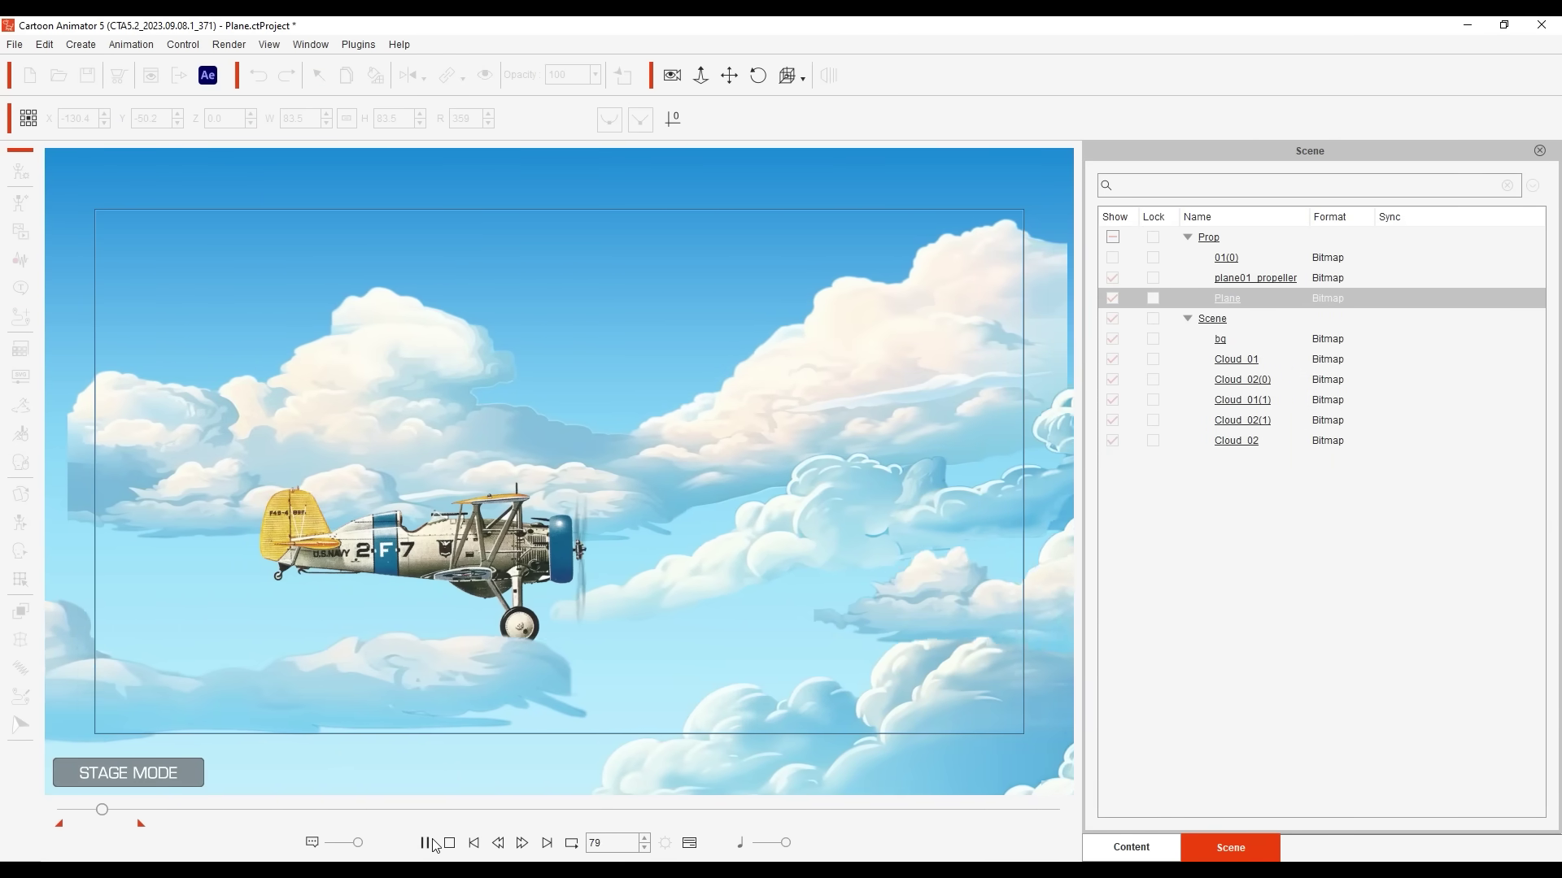
left_click(449, 842)
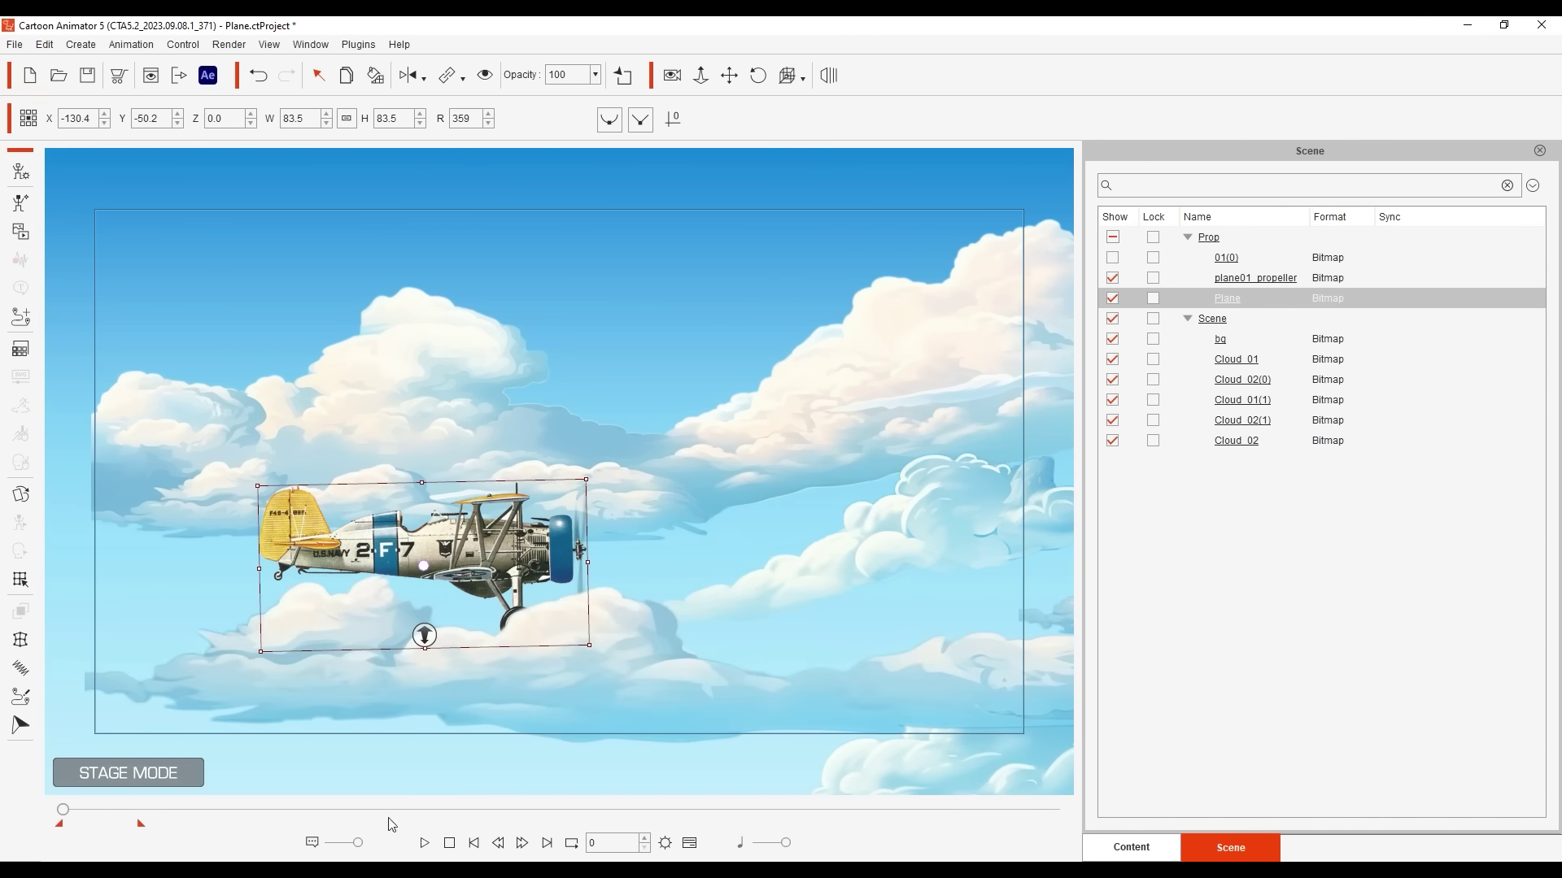
left_click(20, 722)
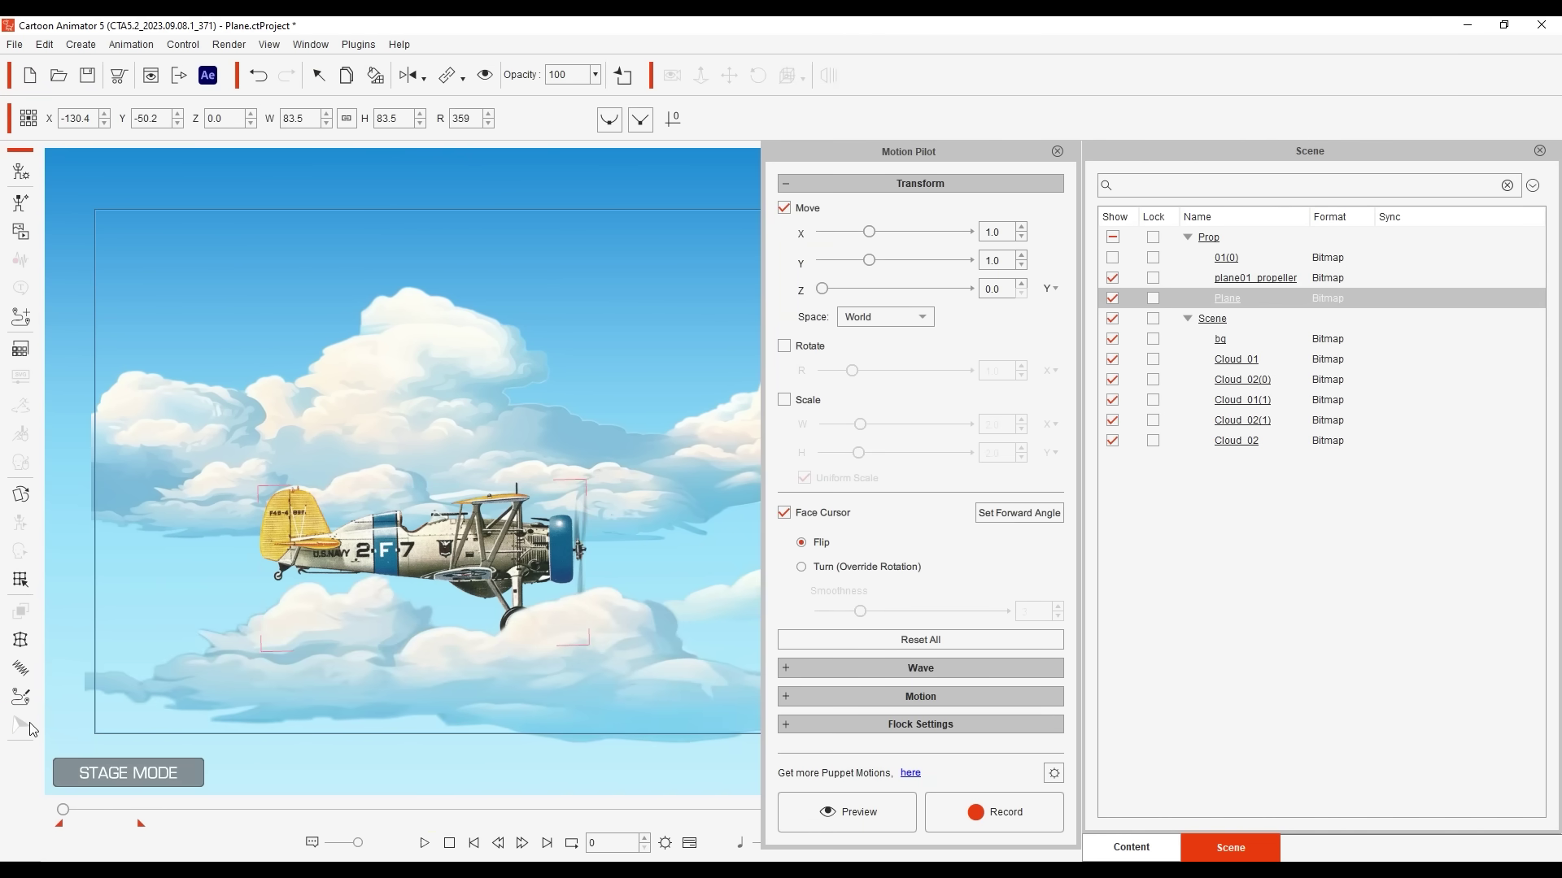
left_click(846, 812)
key("space")
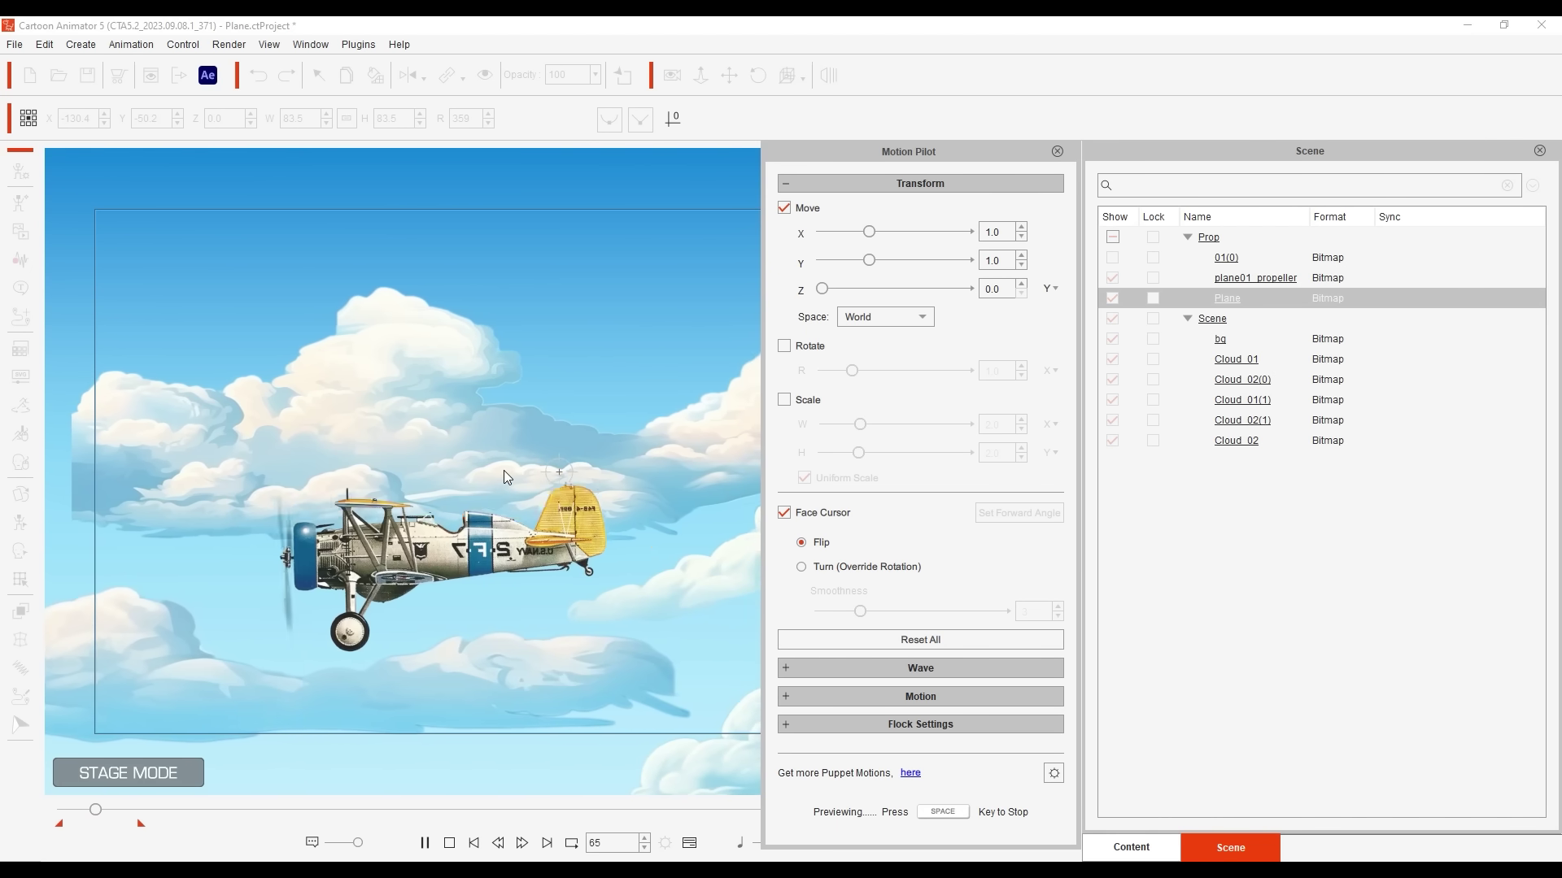
key("space")
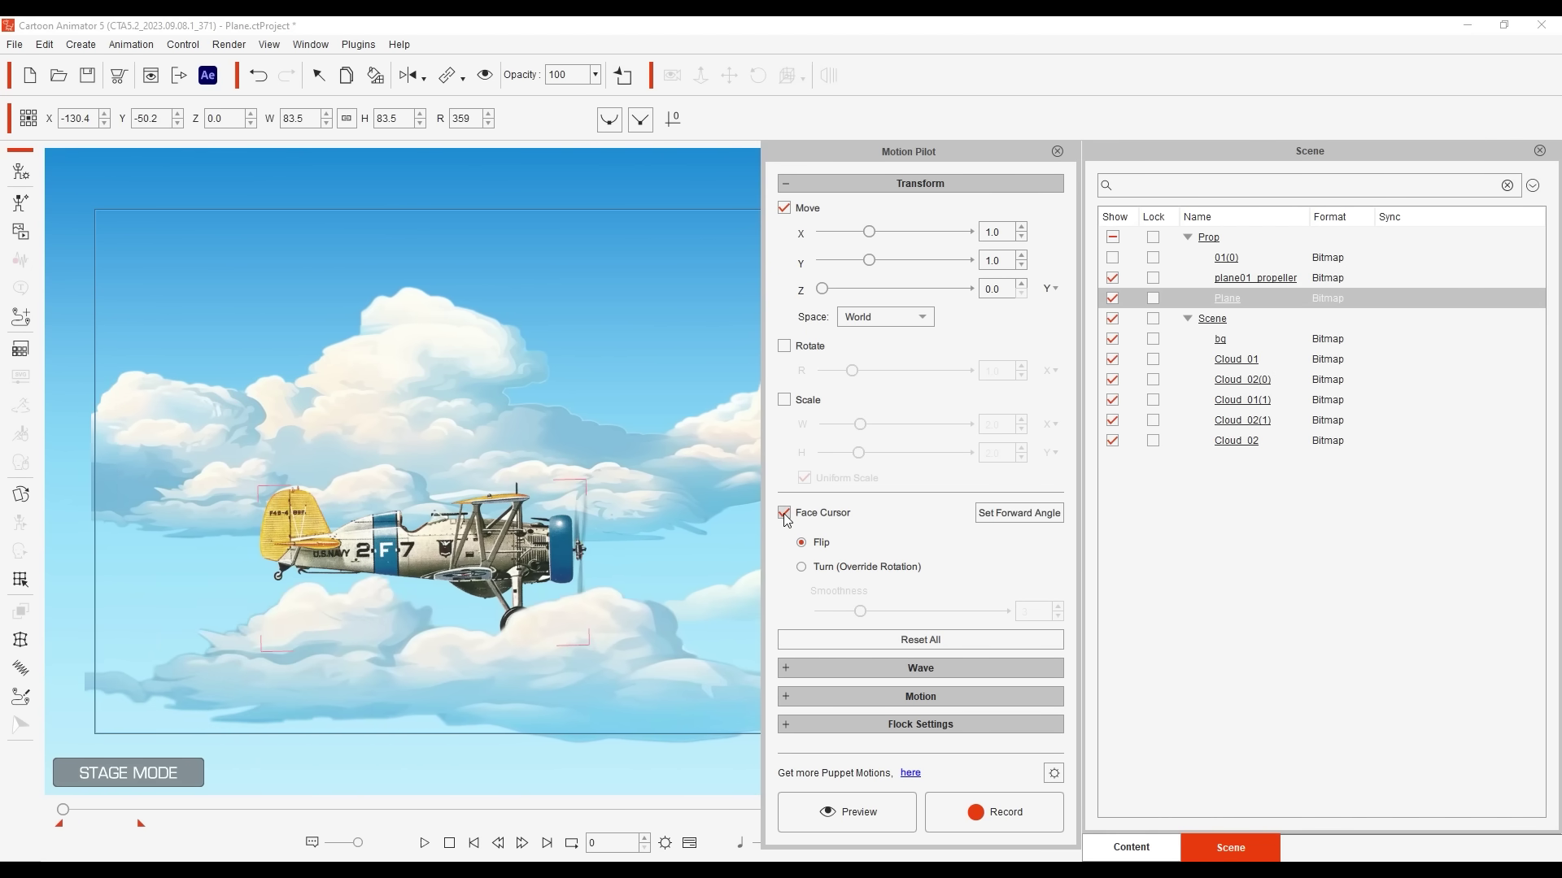
left_click(847, 812)
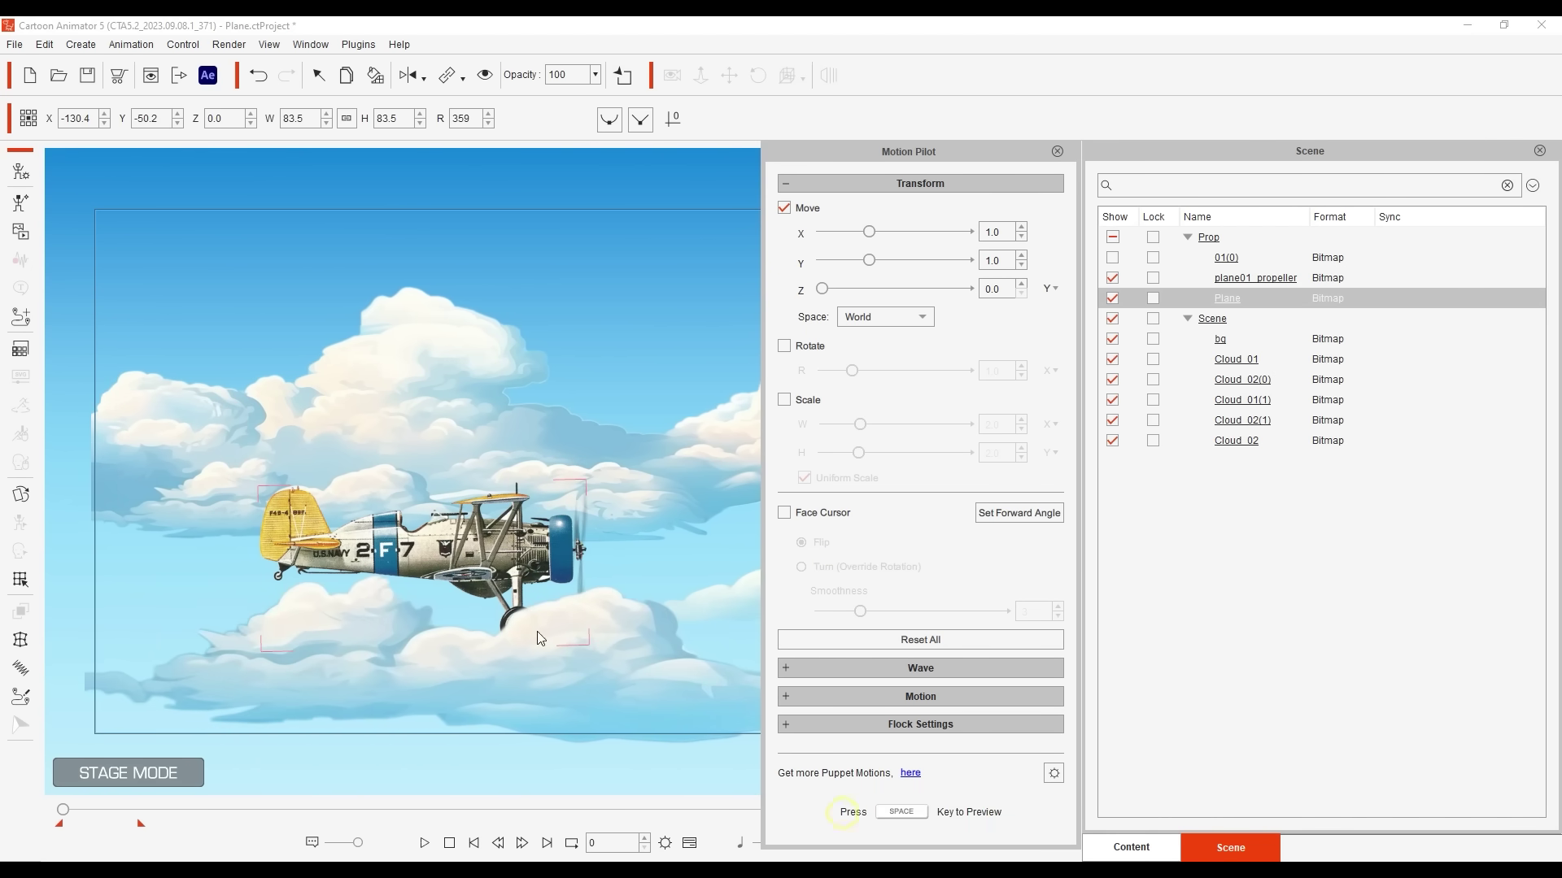
key("space")
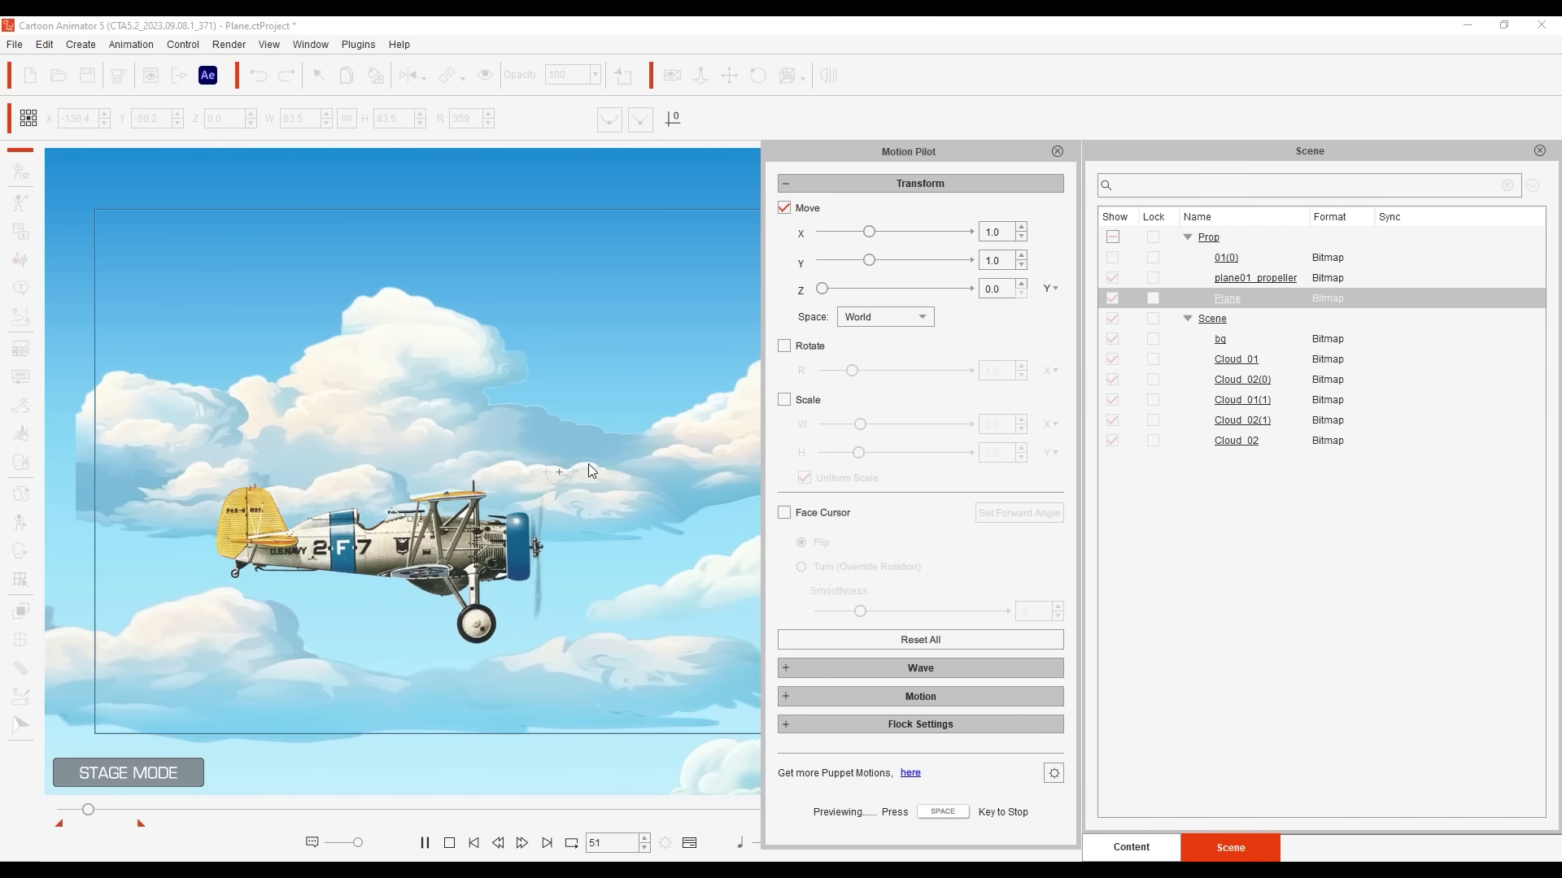
key("space")
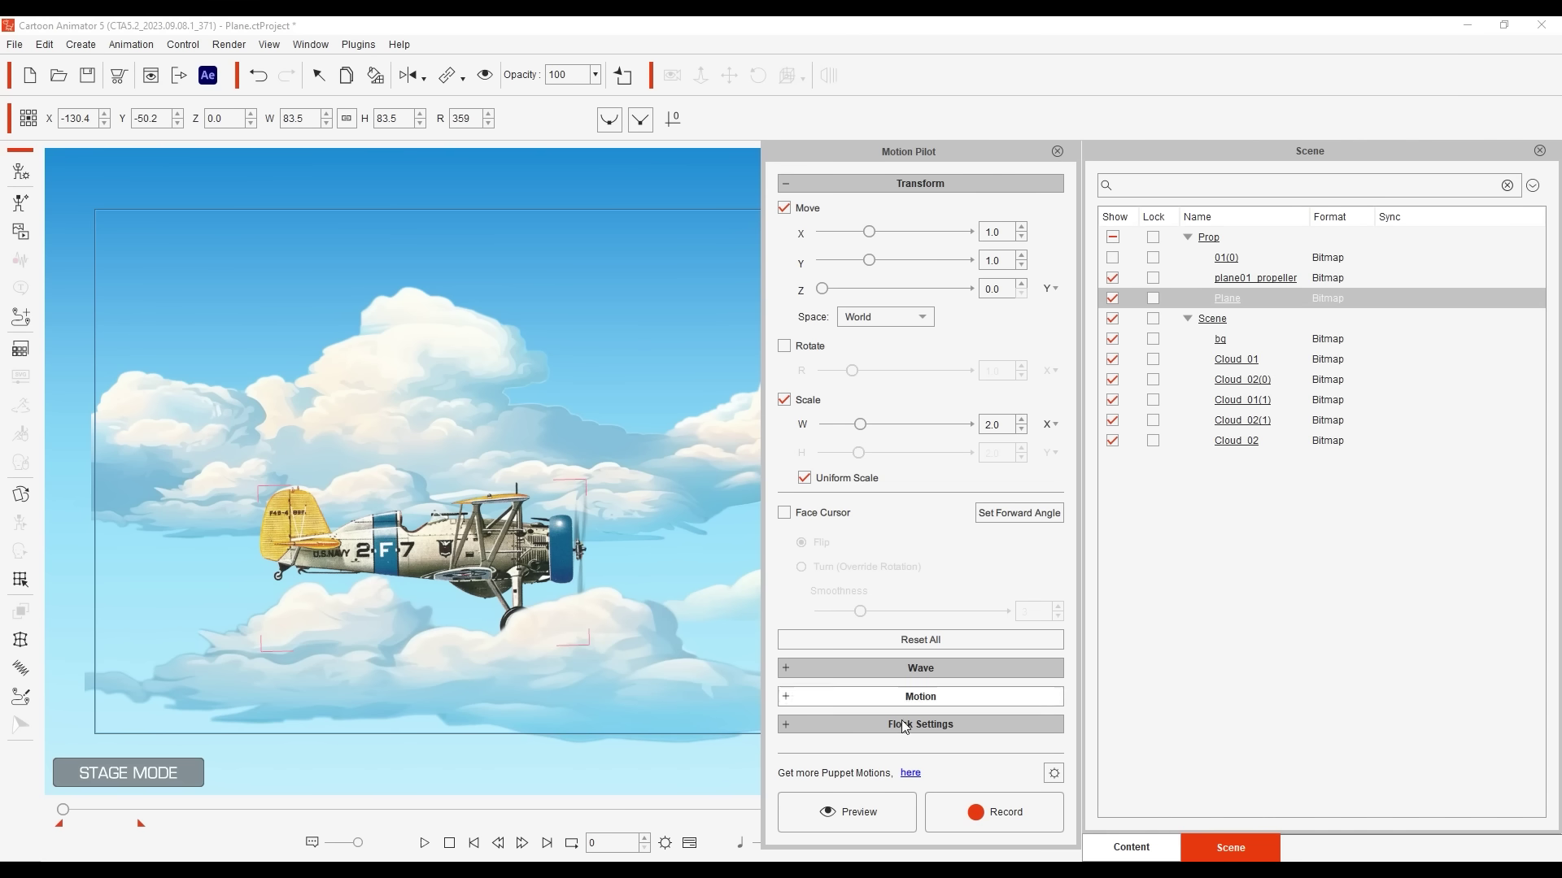
- Preview the plane with uniform Scale 2.0 driven by -Y movement
key("space")
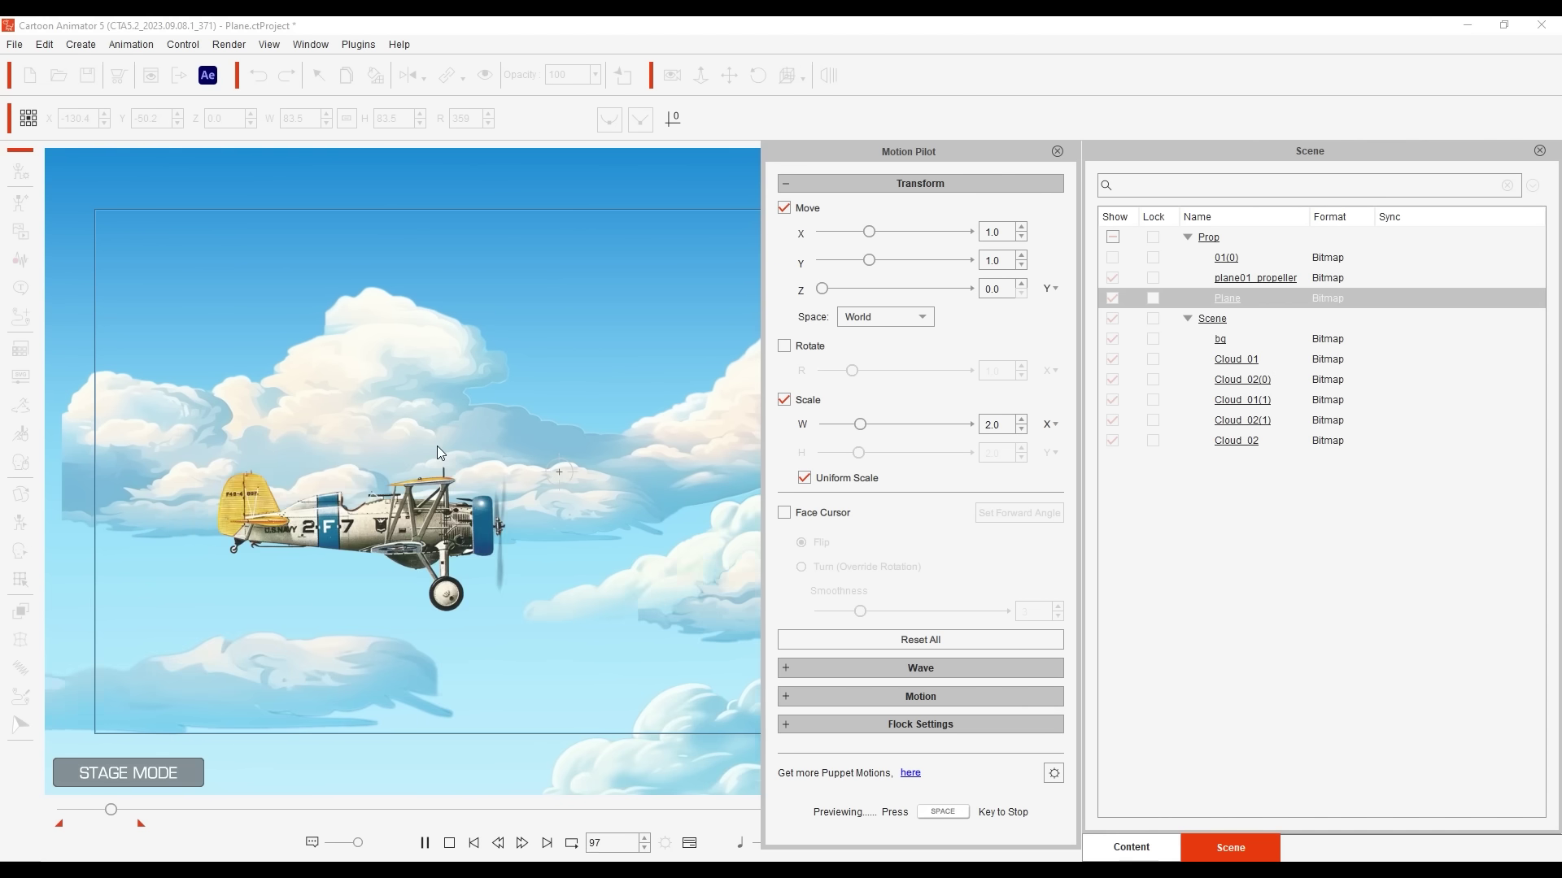
key("space")
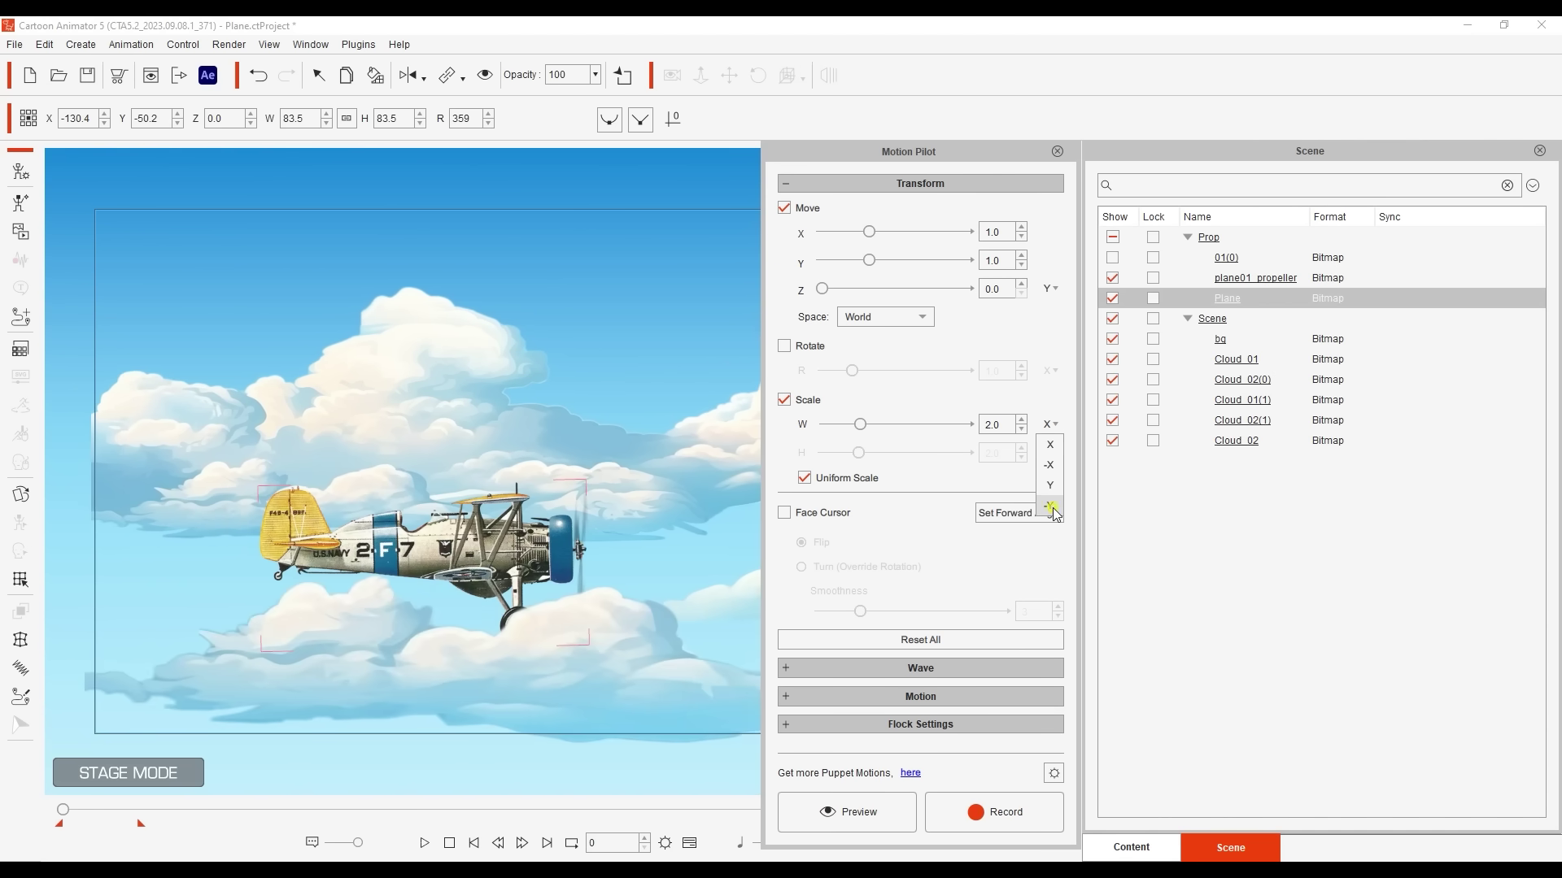
left_click(847, 811)
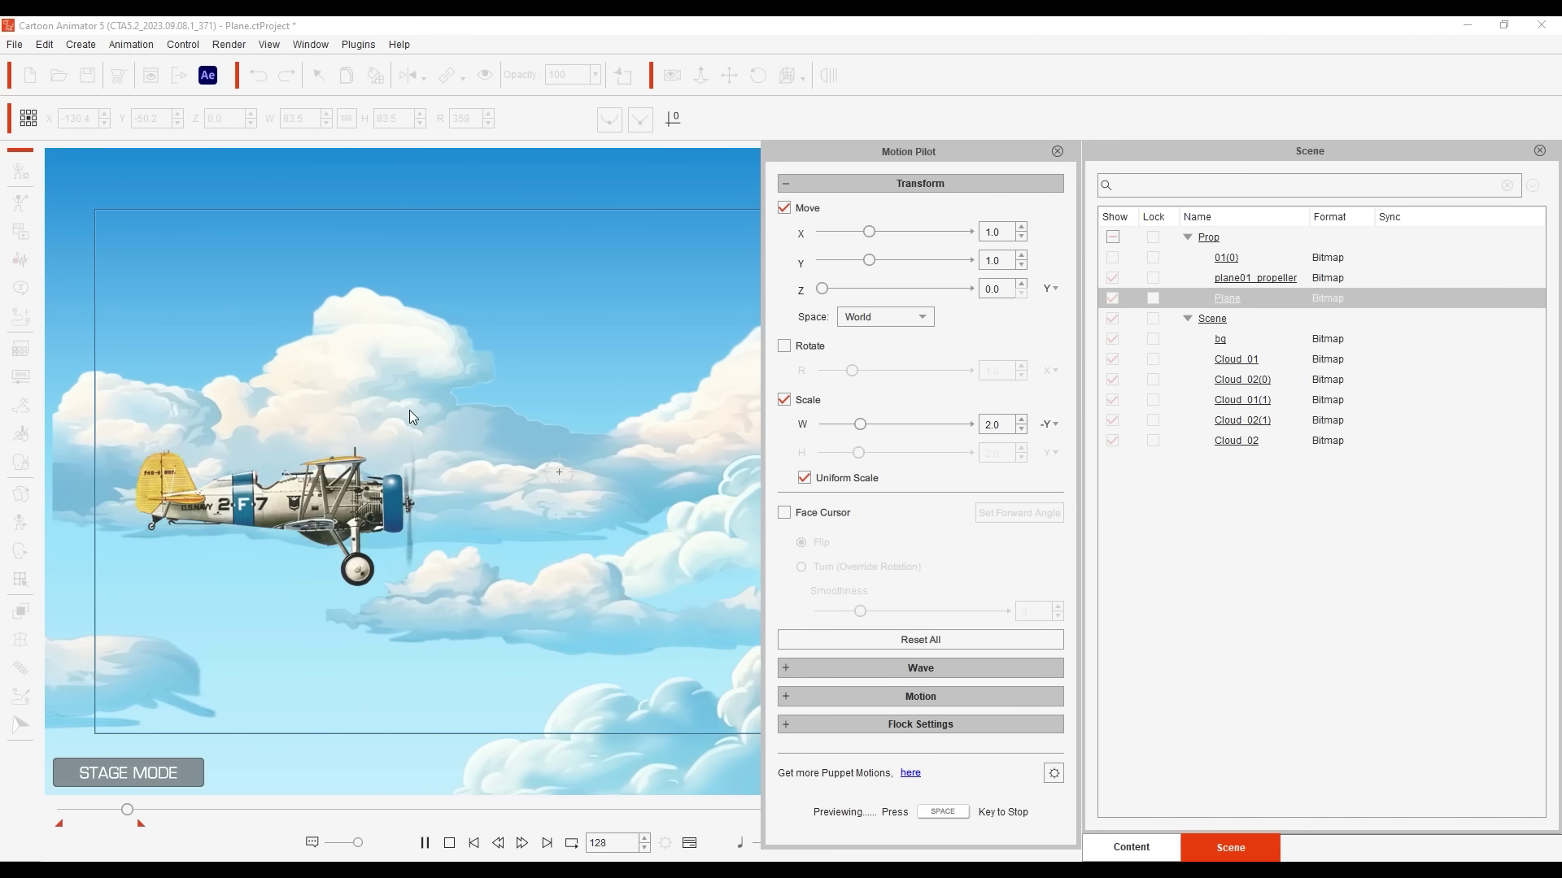
key("space")
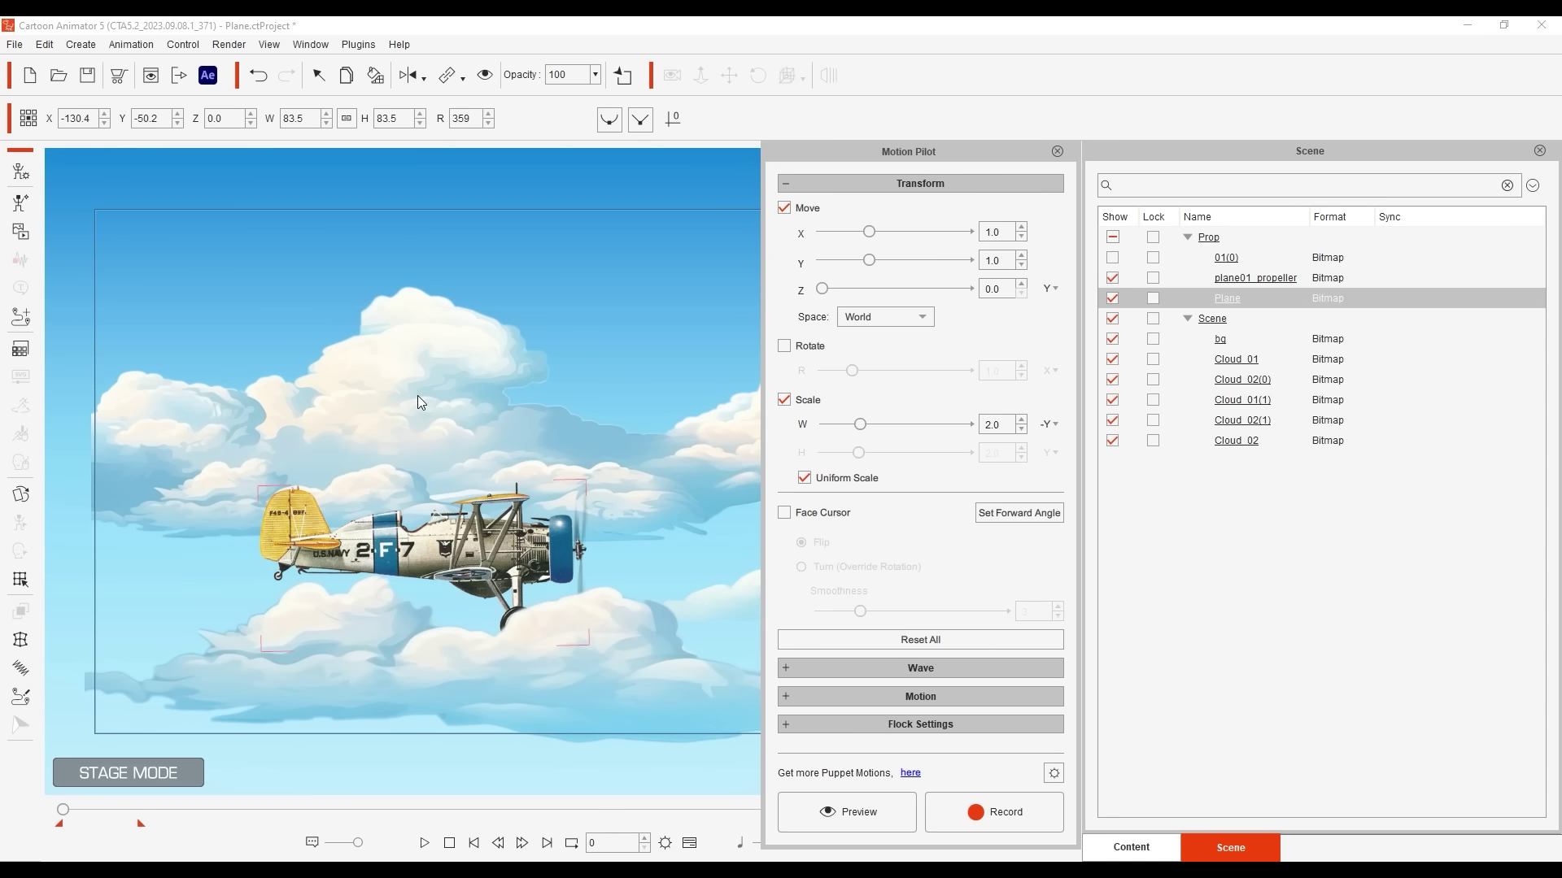
- Record the plane's flight and play it back from the start
left_click(1018, 815)
key("space")
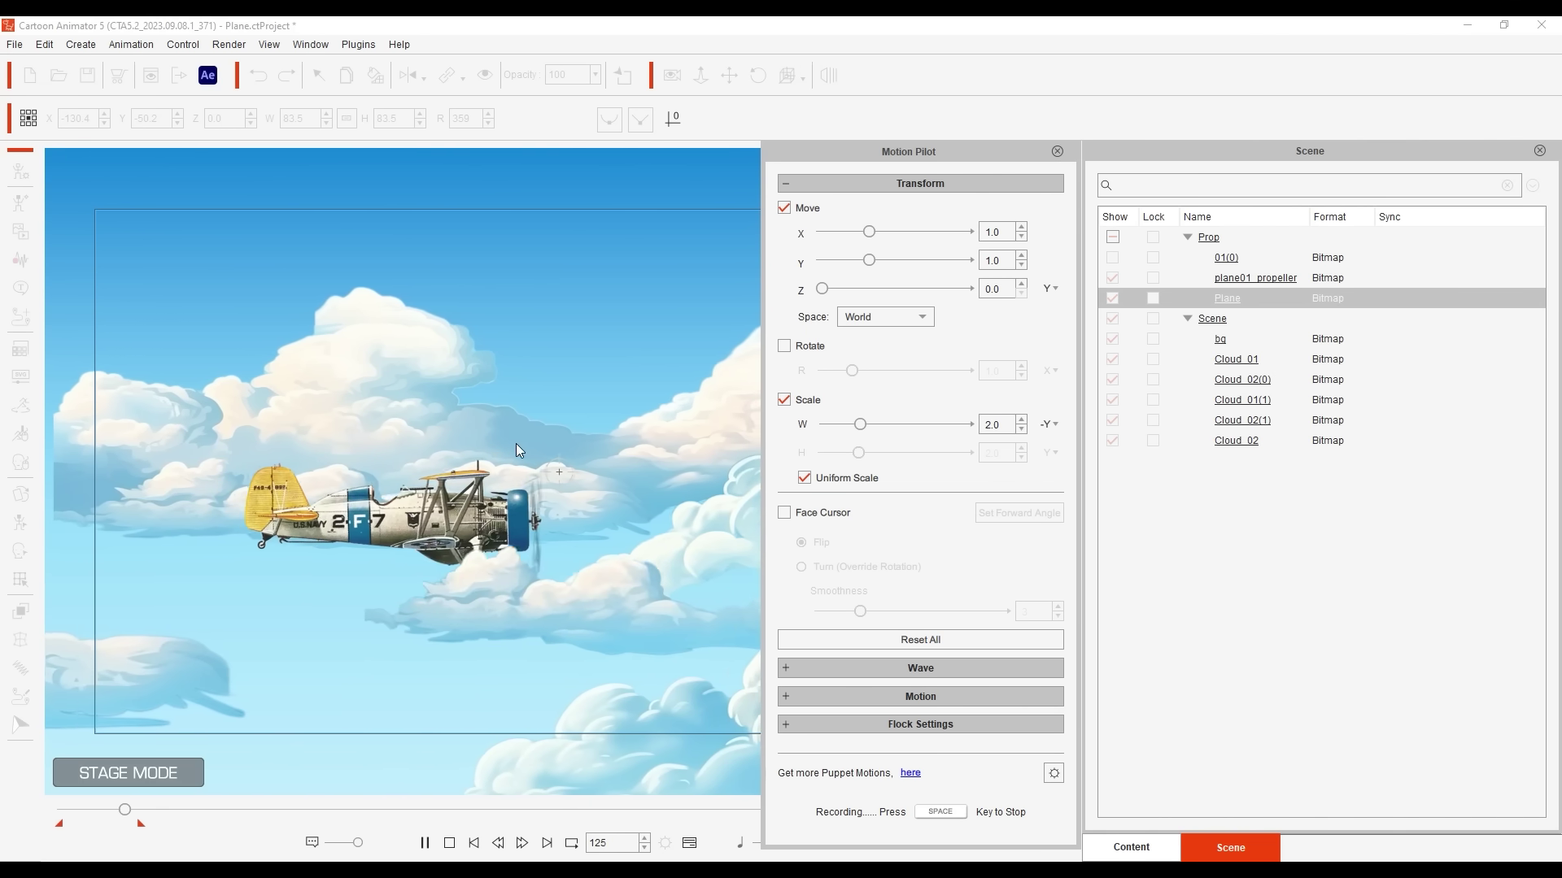
key("space")
left_click(450, 842)
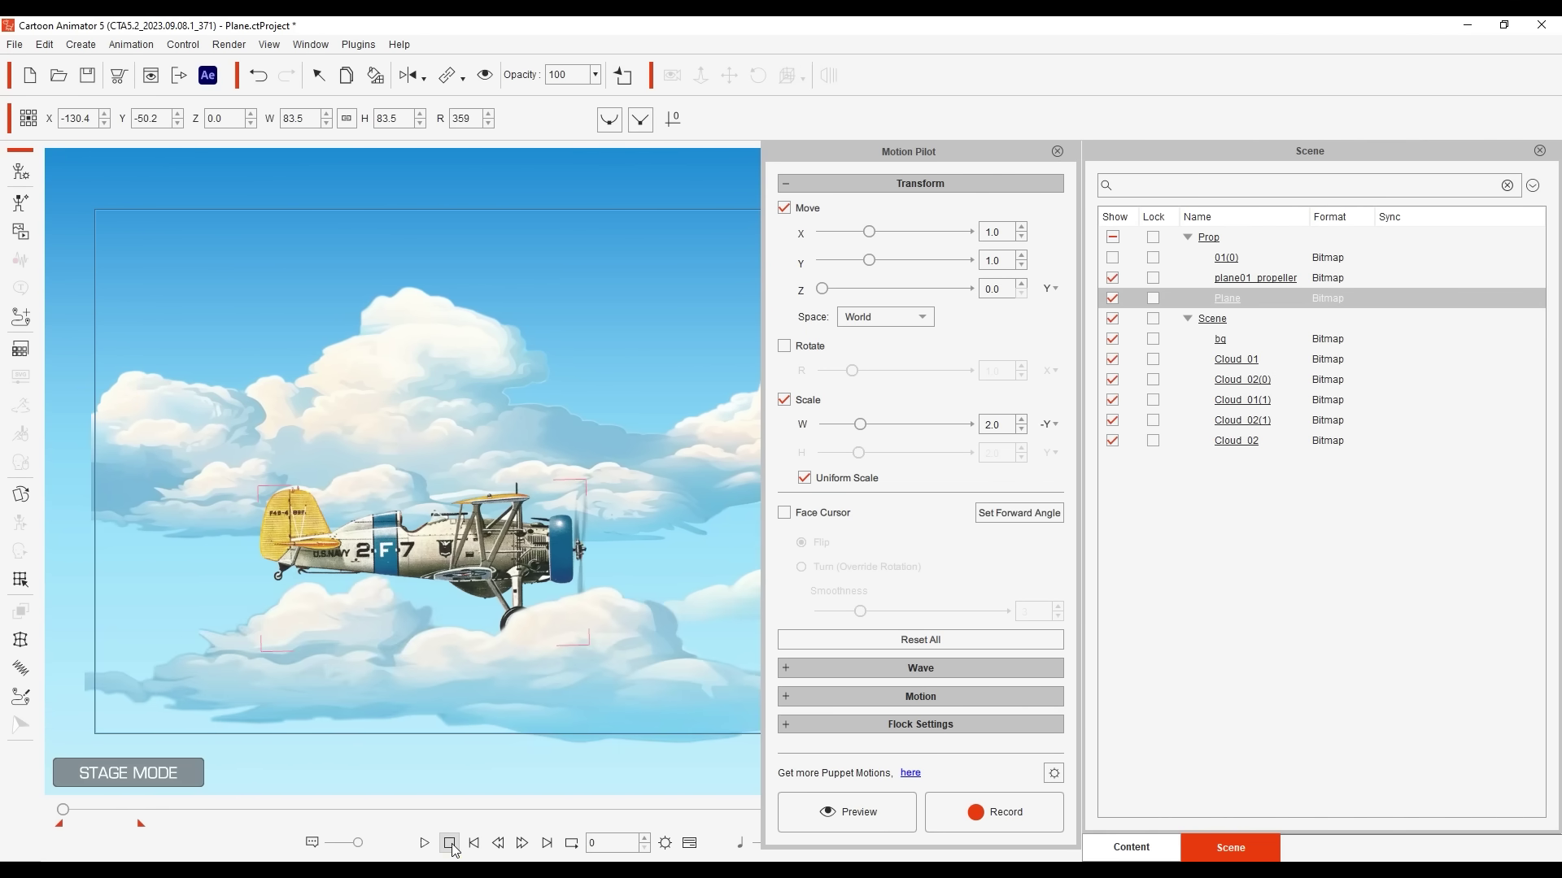
left_click(425, 843)
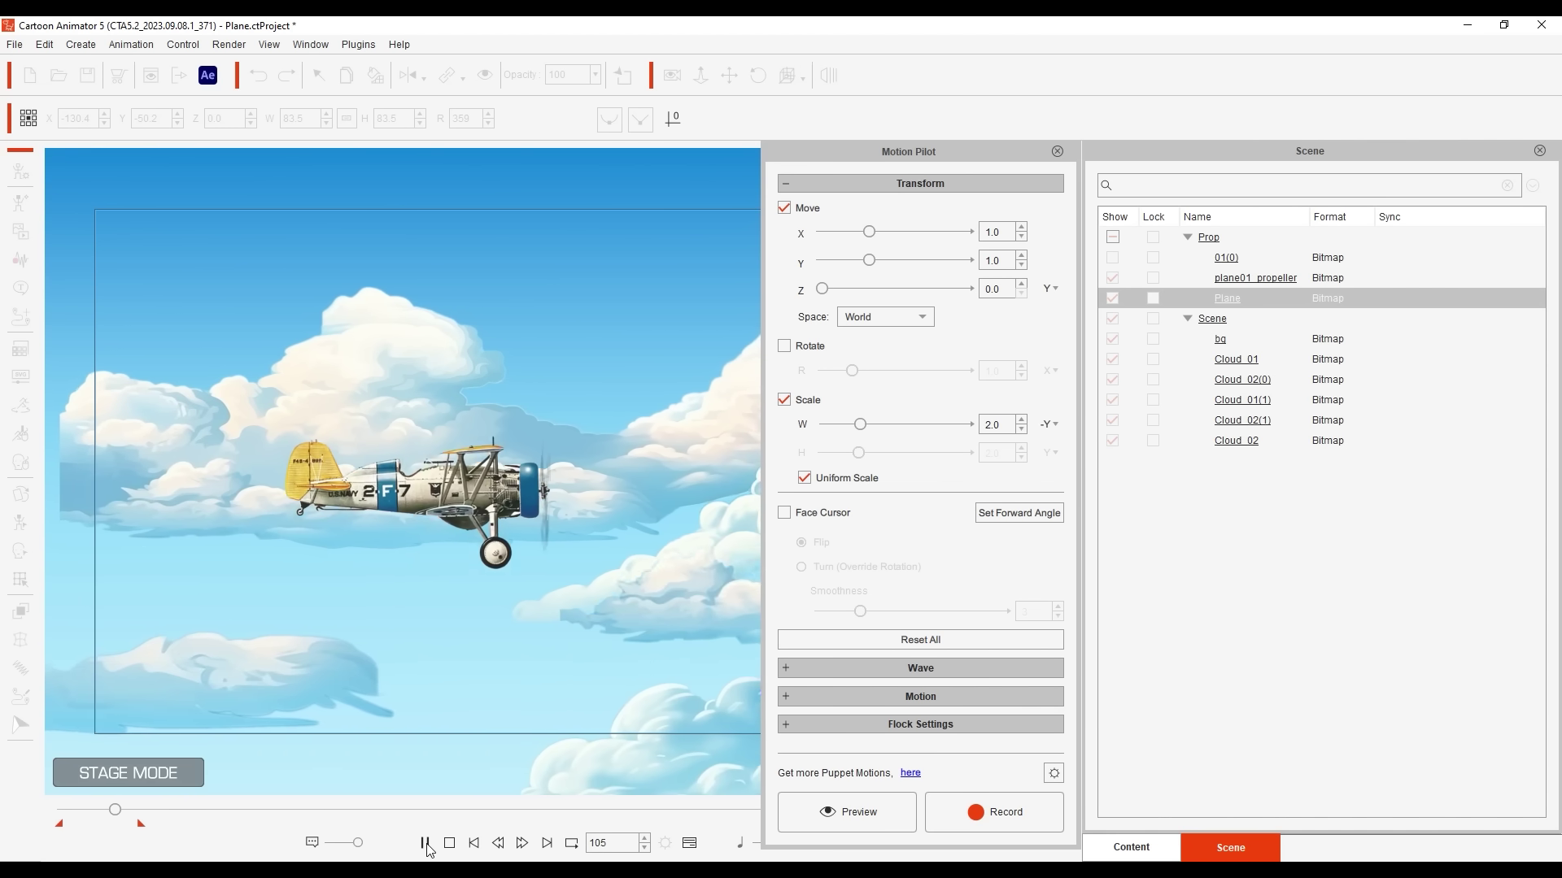
- Record a new take of the plane's flight with Lazy Mouse at 20
left_click(449, 843)
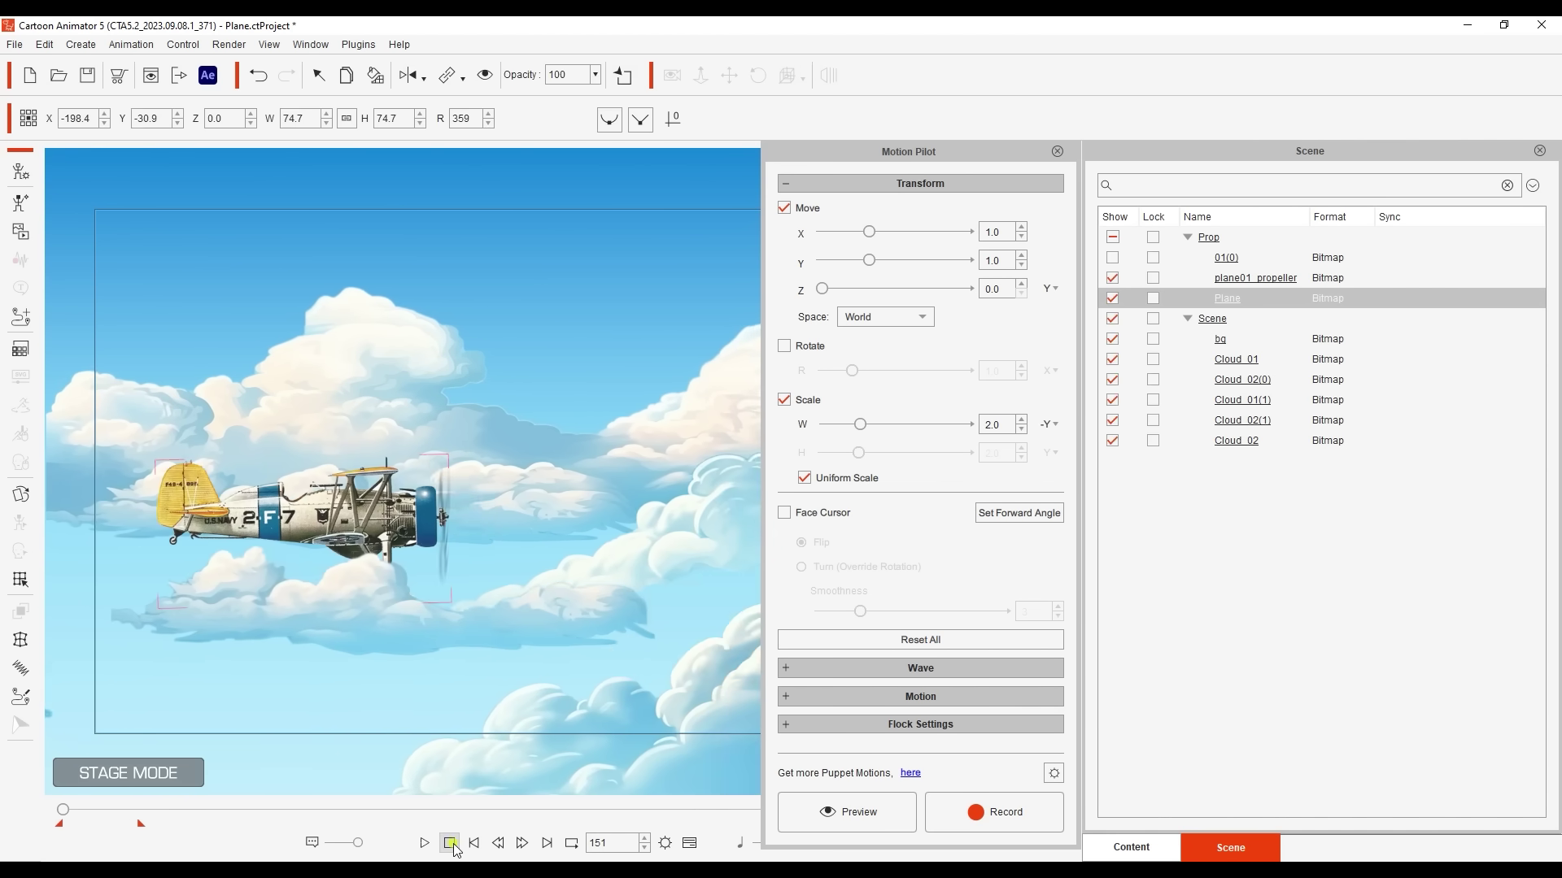
left_click(1054, 772)
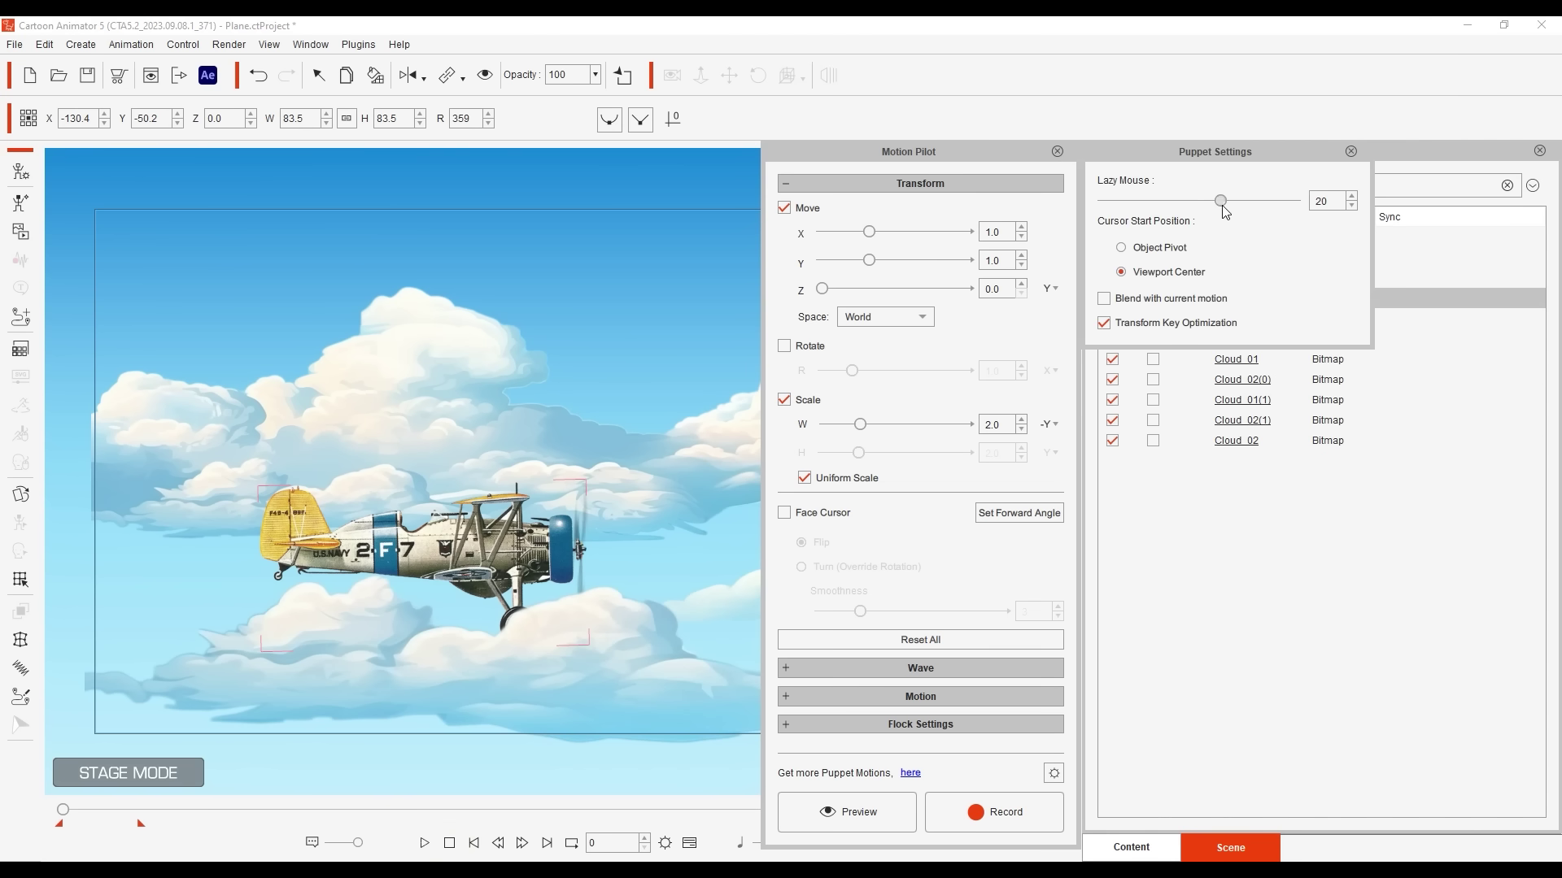
left_click(994, 811)
key("space")
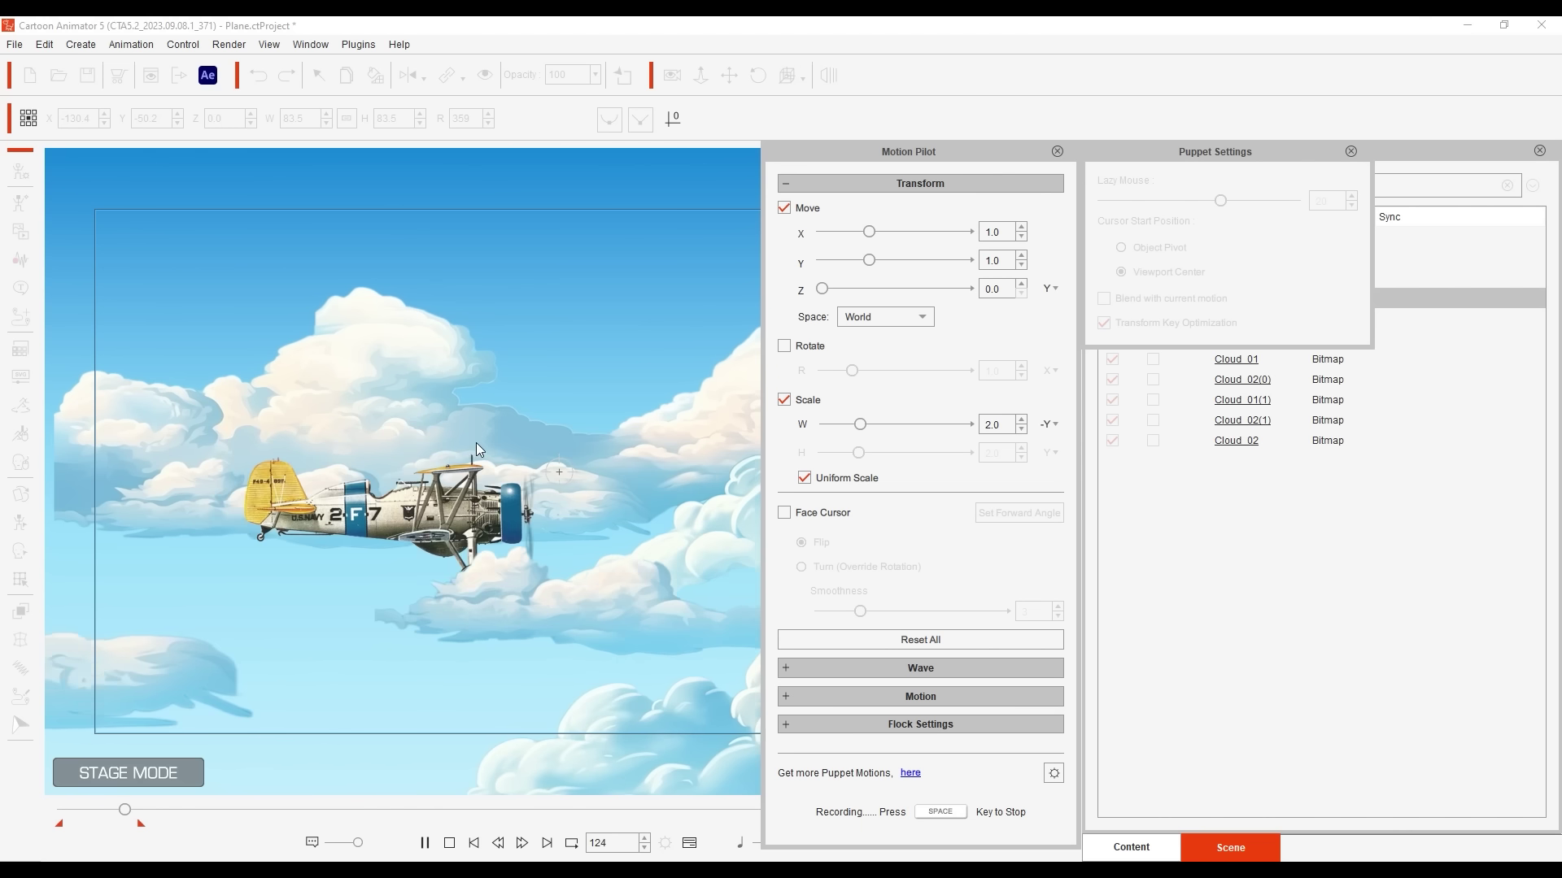
key("space")
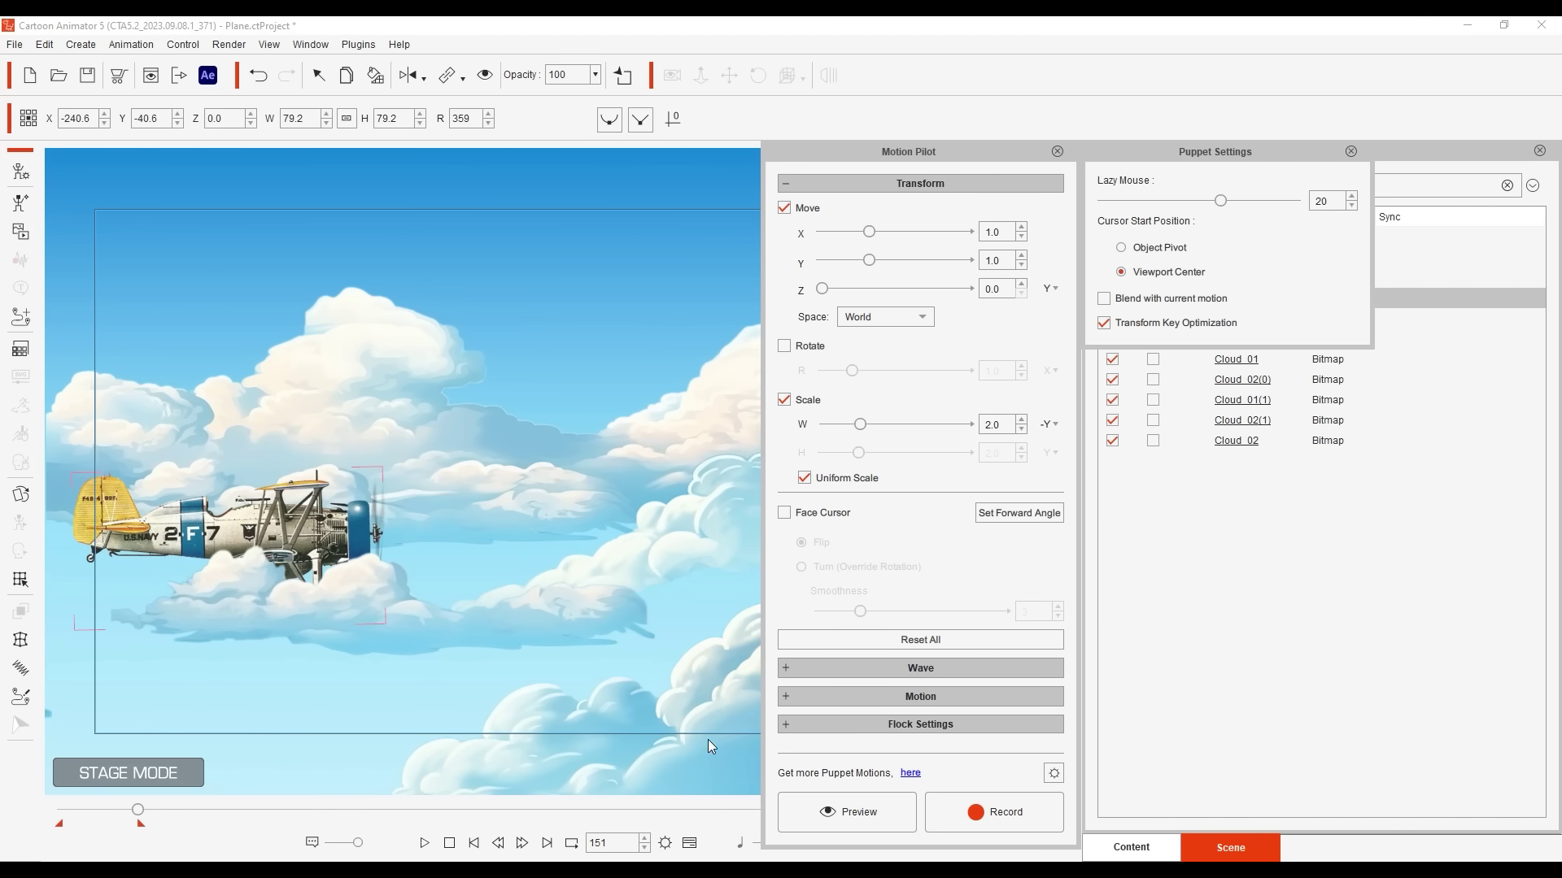
- Play back the new take from the start and pause it
left_click(449, 846)
left_click(424, 844)
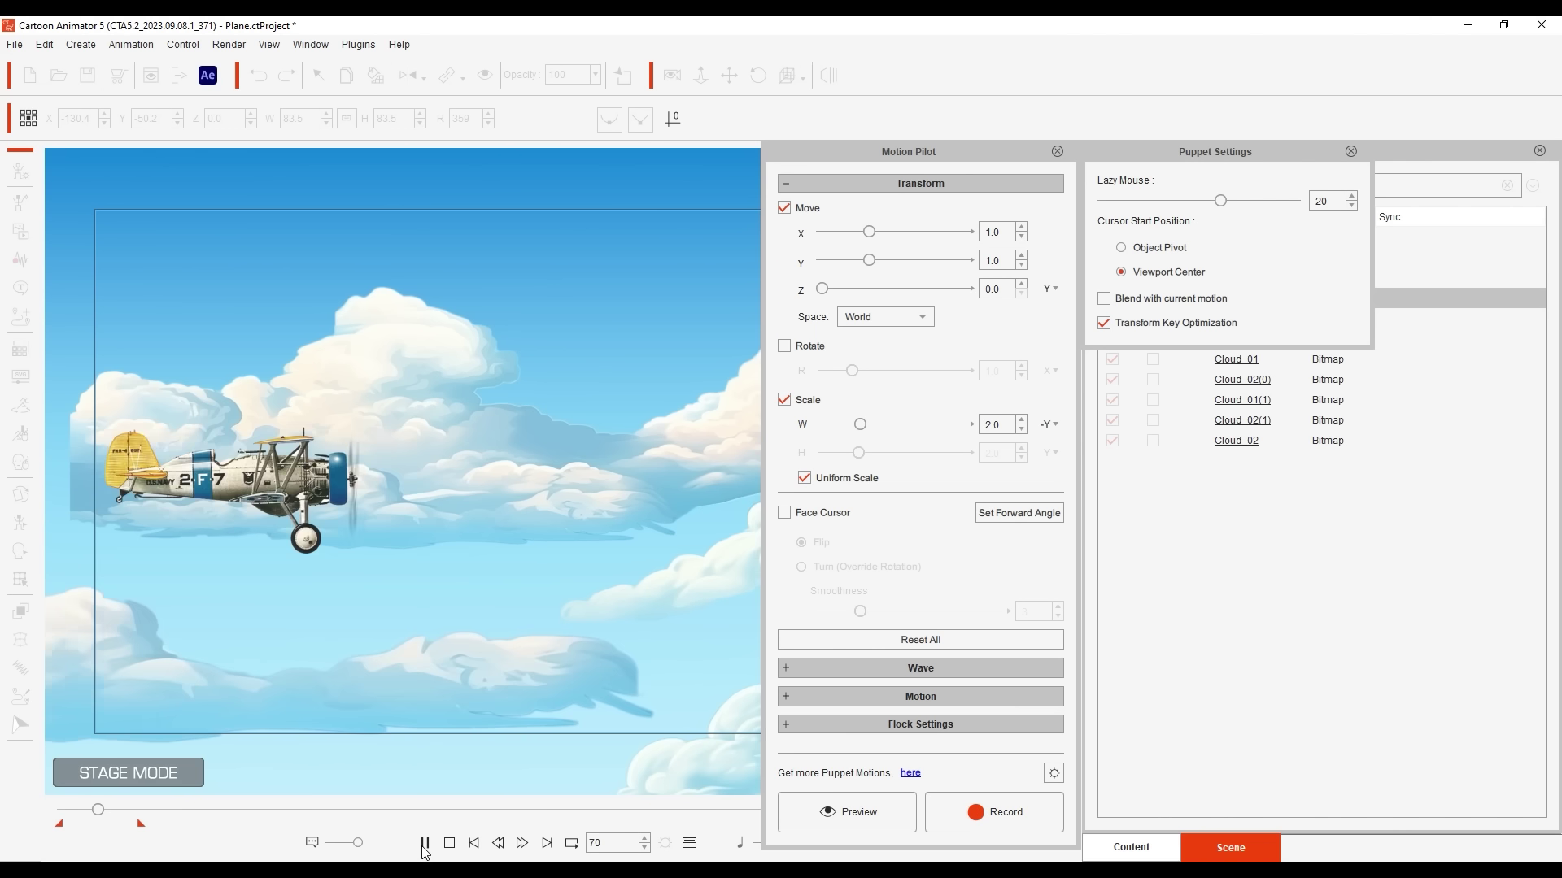
left_click(424, 844)
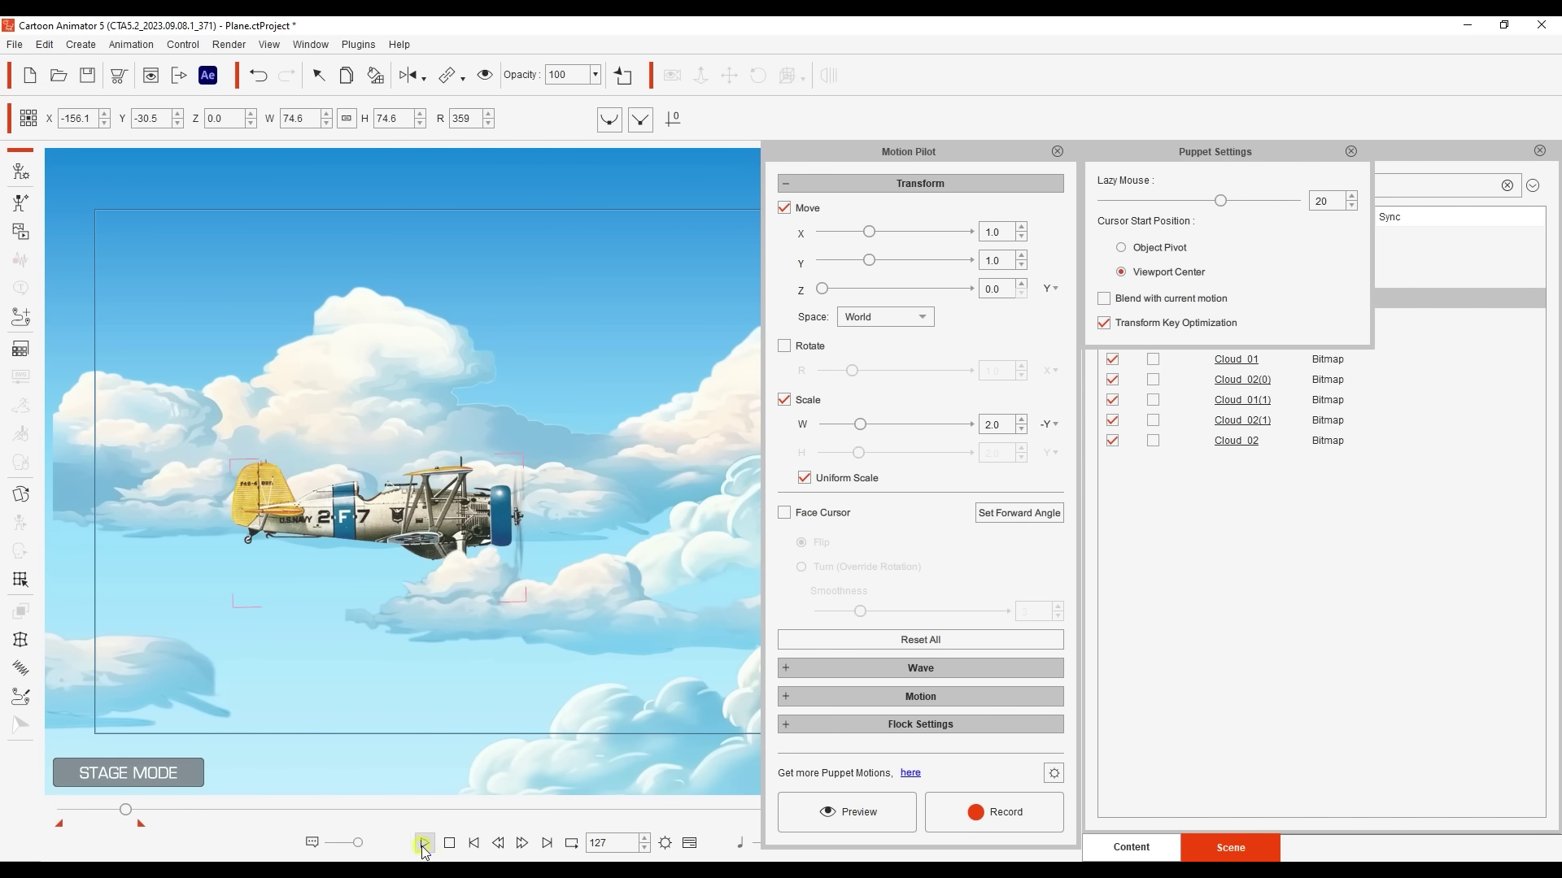
left_click(1058, 152)
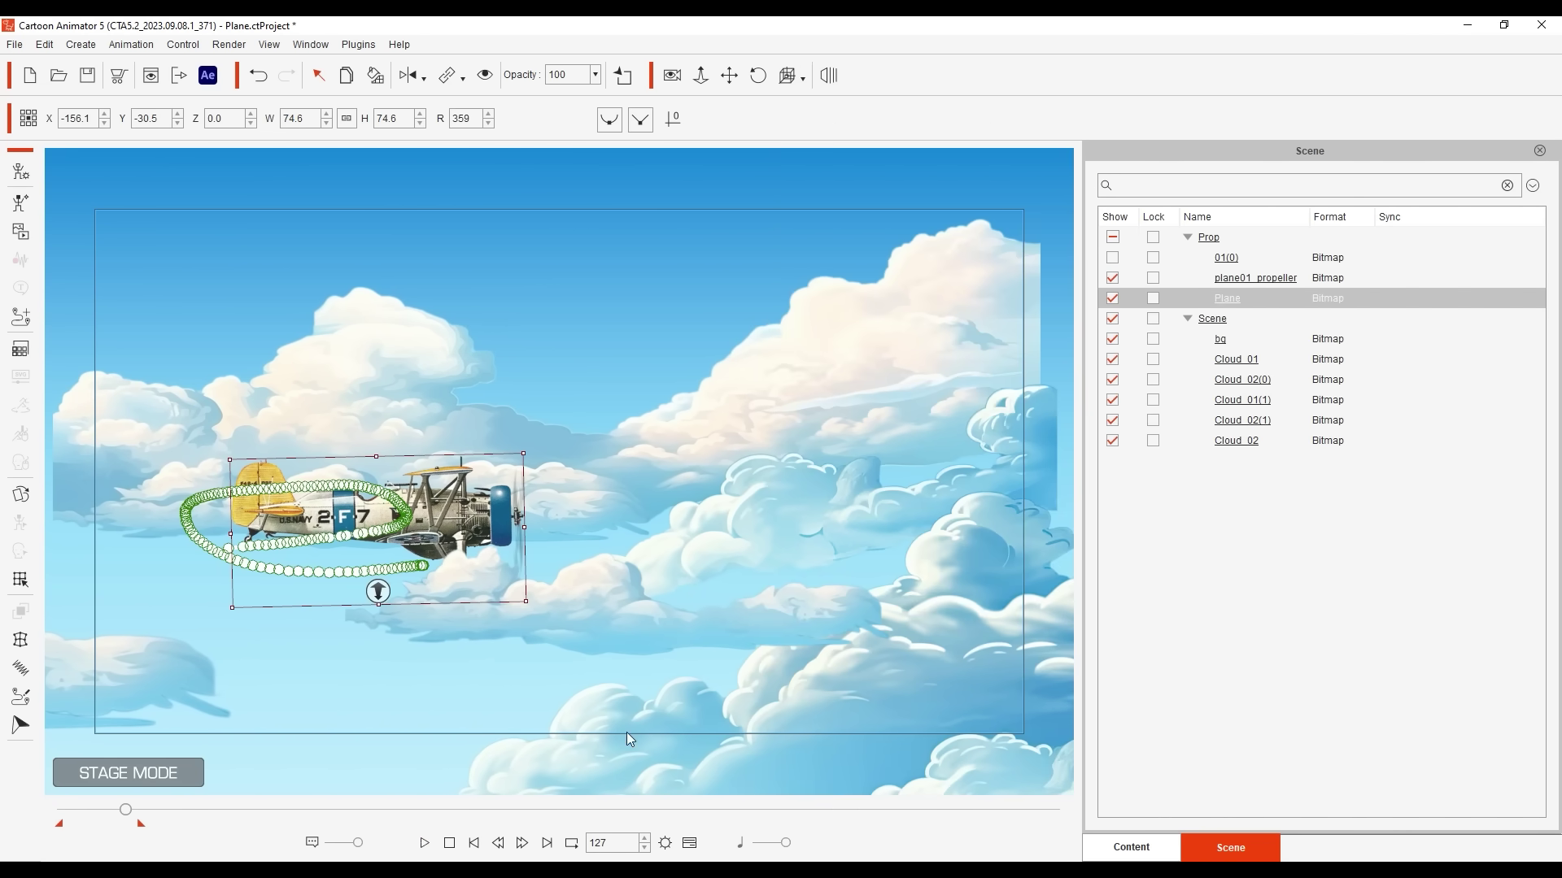
left_click(51, 49)
left_click(143, 436)
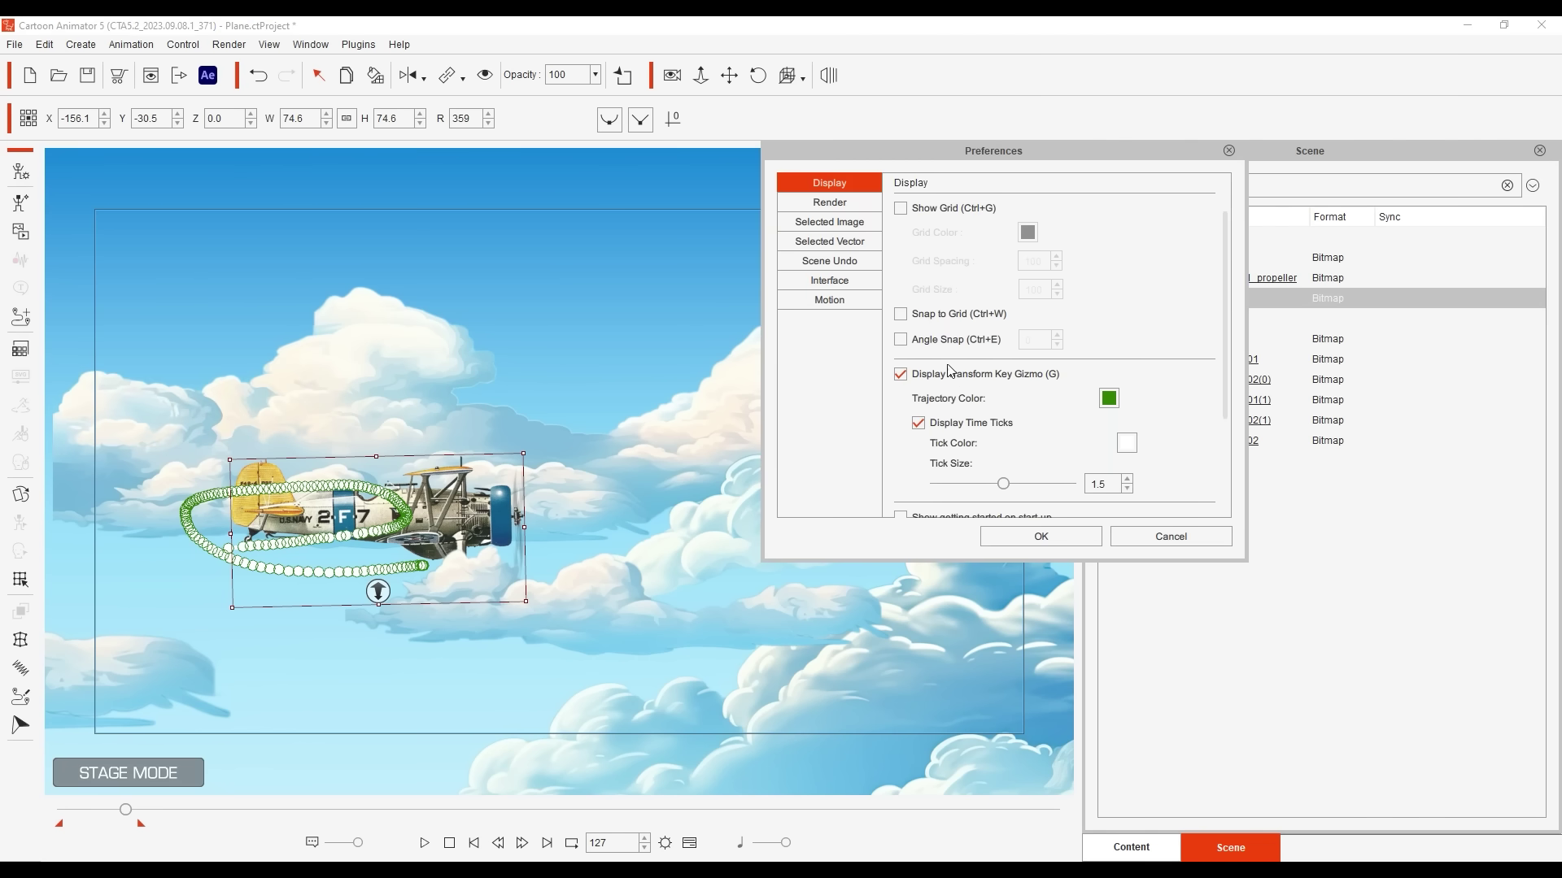
left_click(933, 379)
left_click(932, 378)
left_click(1109, 398)
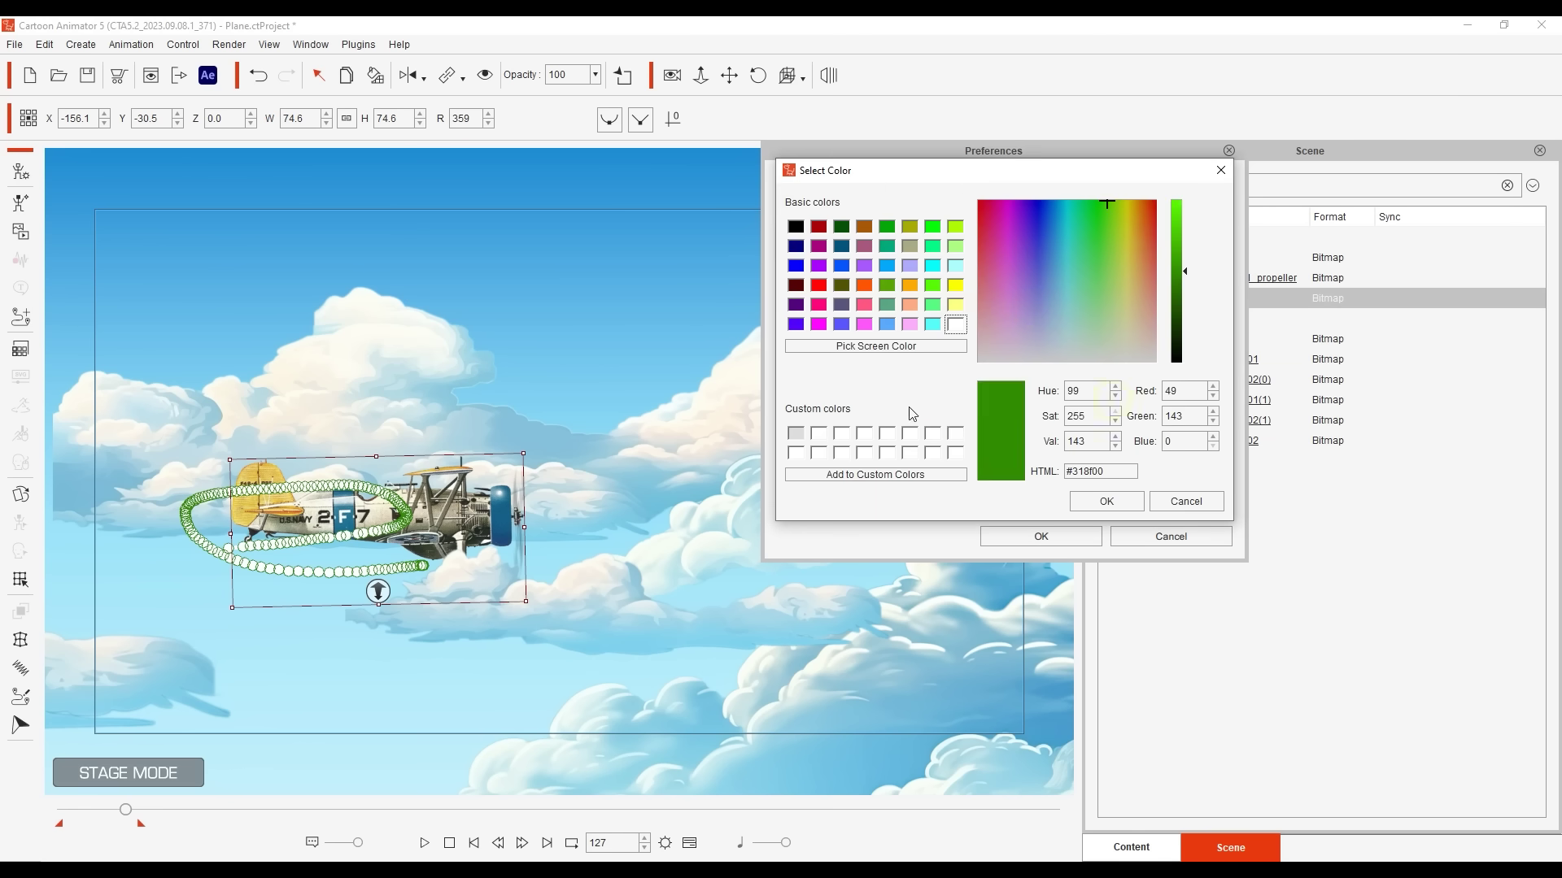
left_click(1029, 301)
left_click(1015, 290)
left_click(1103, 503)
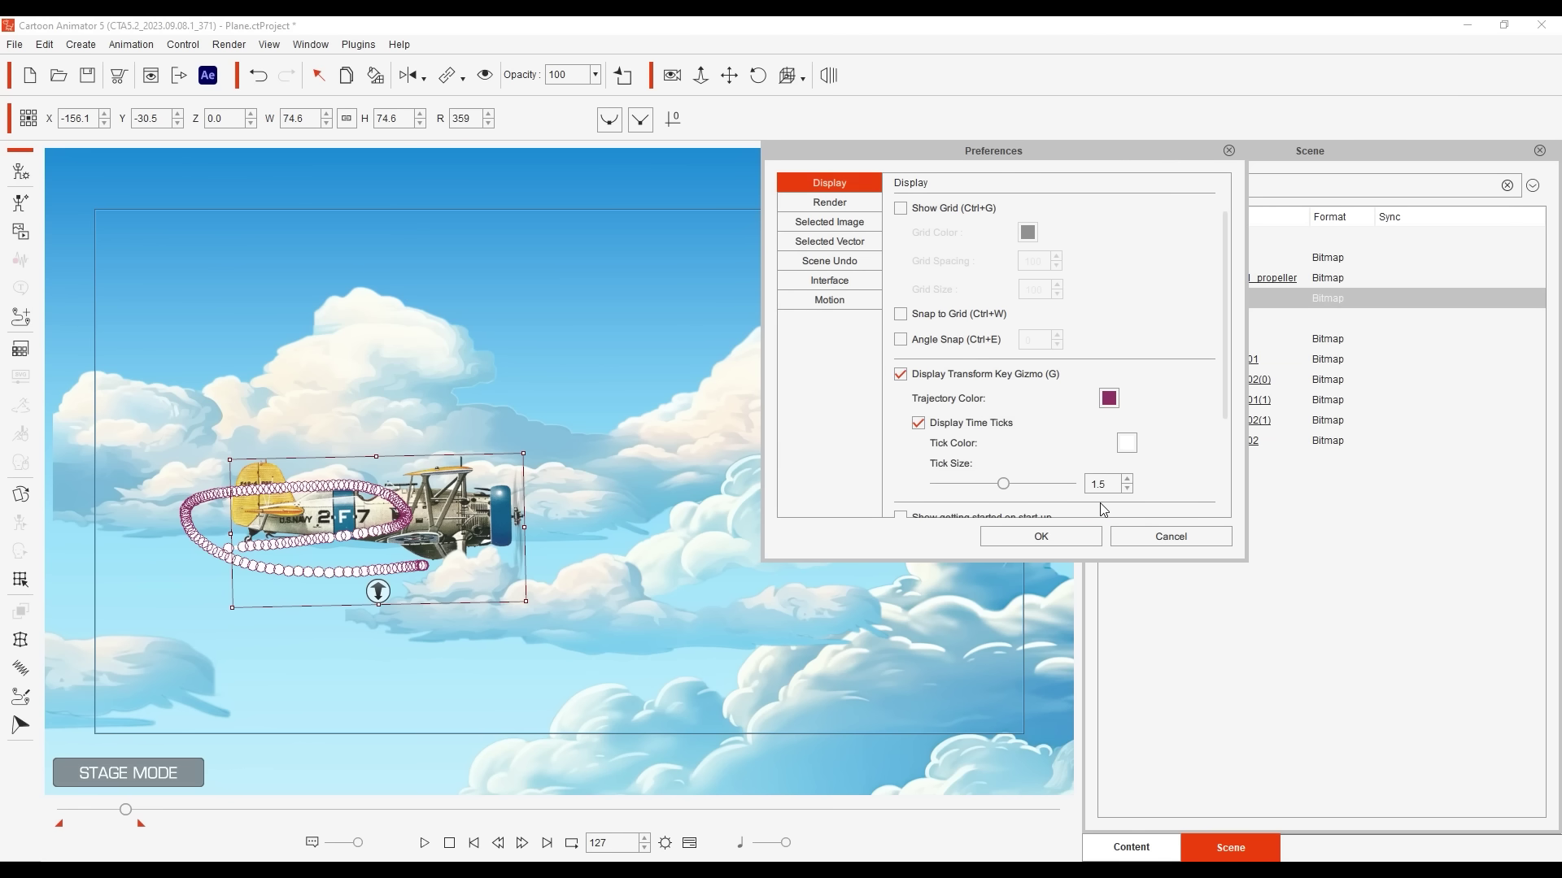
left_click(1163, 538)
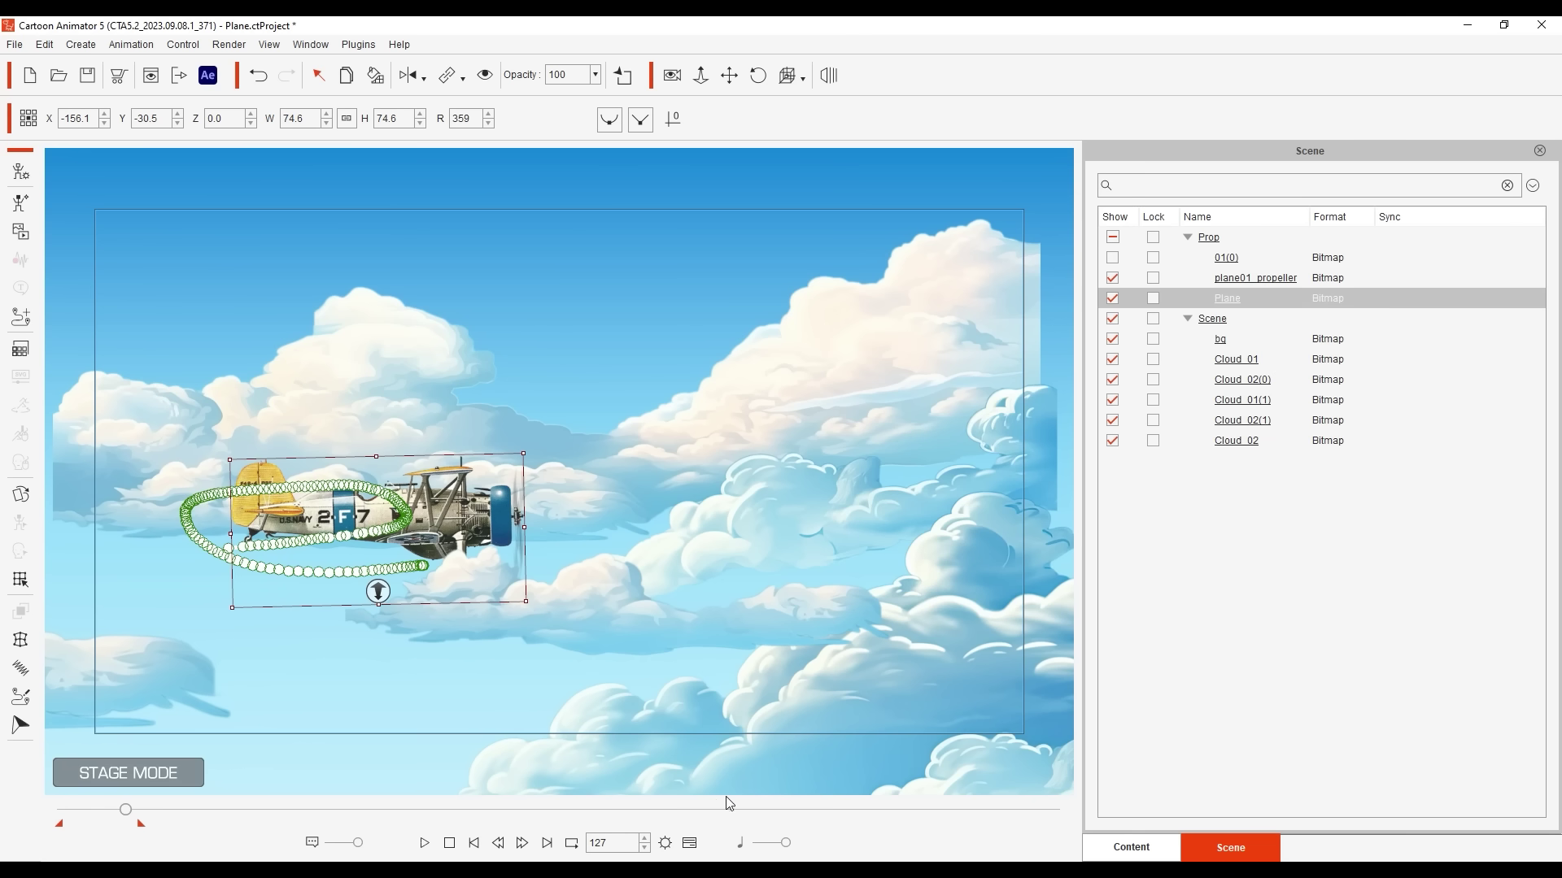
- Review the flight's keys on the Timeline while playing the animation
left_click(690, 843)
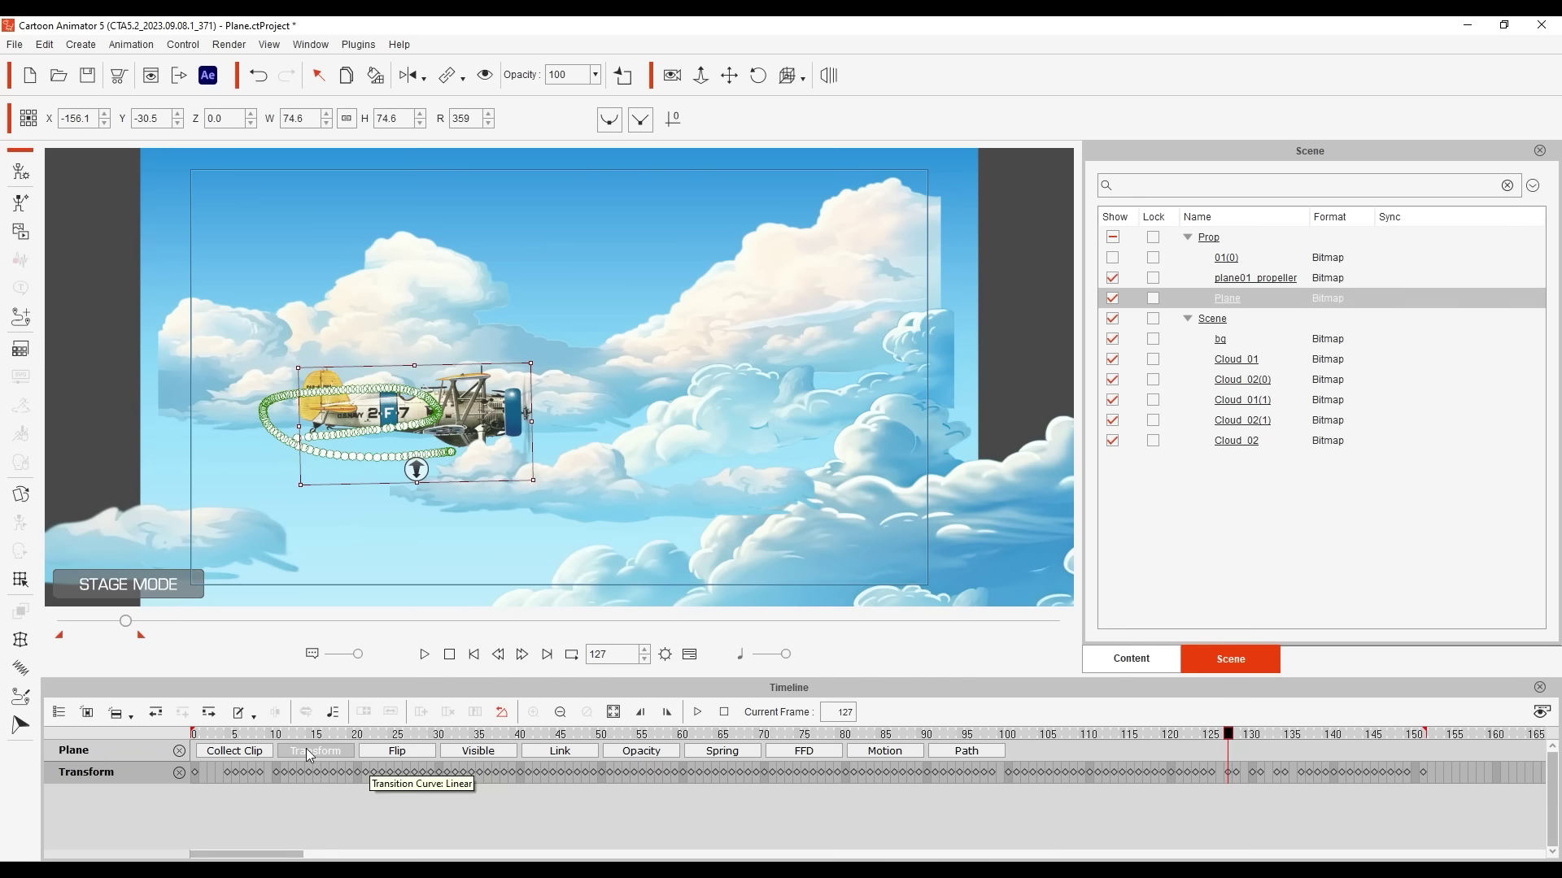
left_click(424, 655)
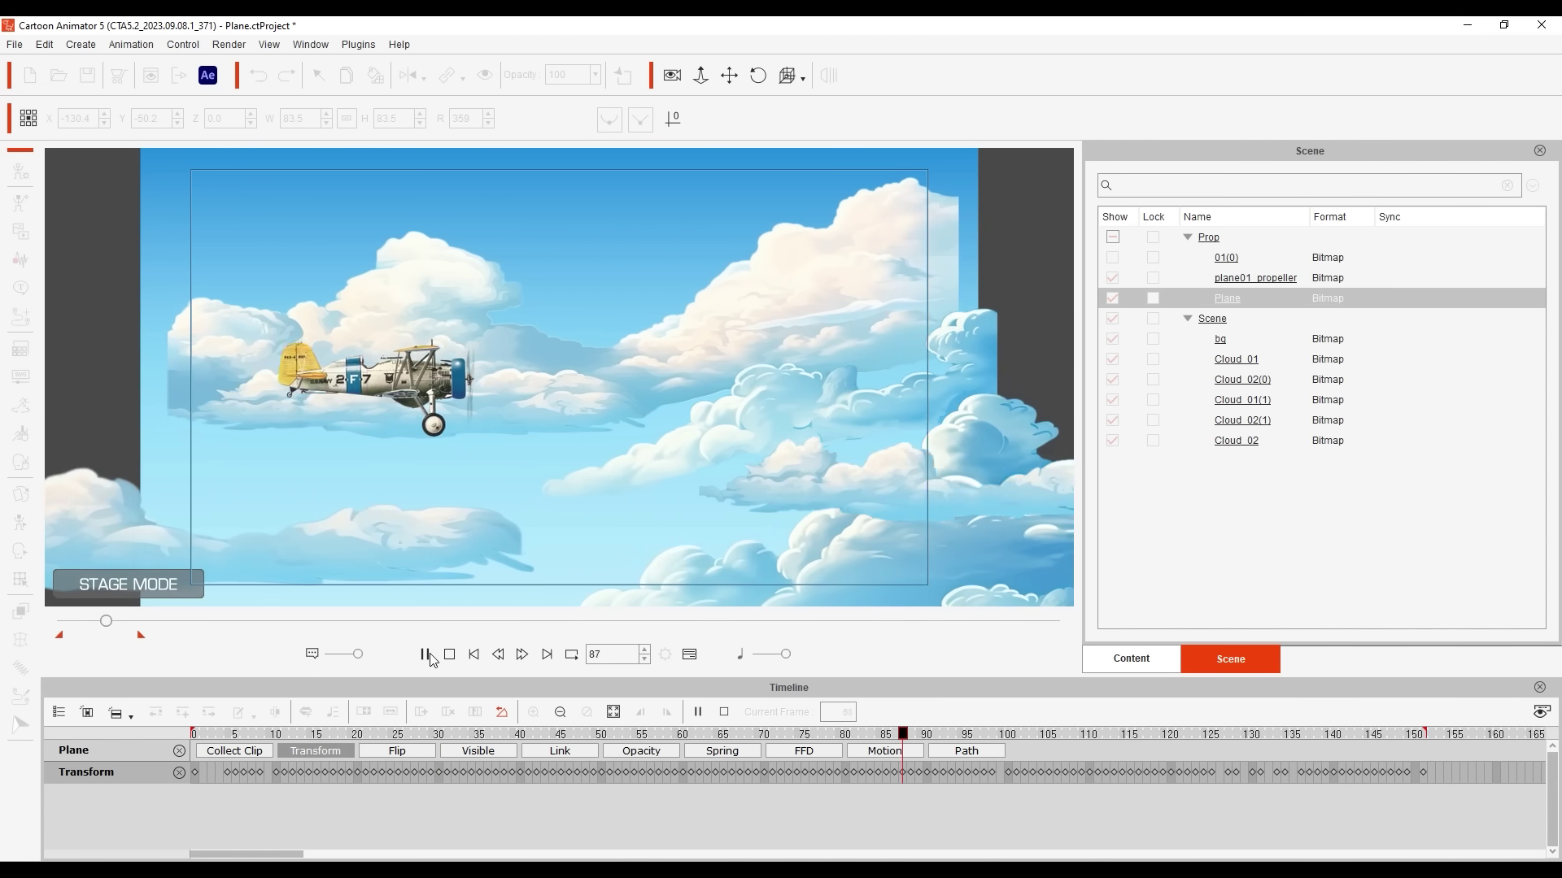
left_click(450, 655)
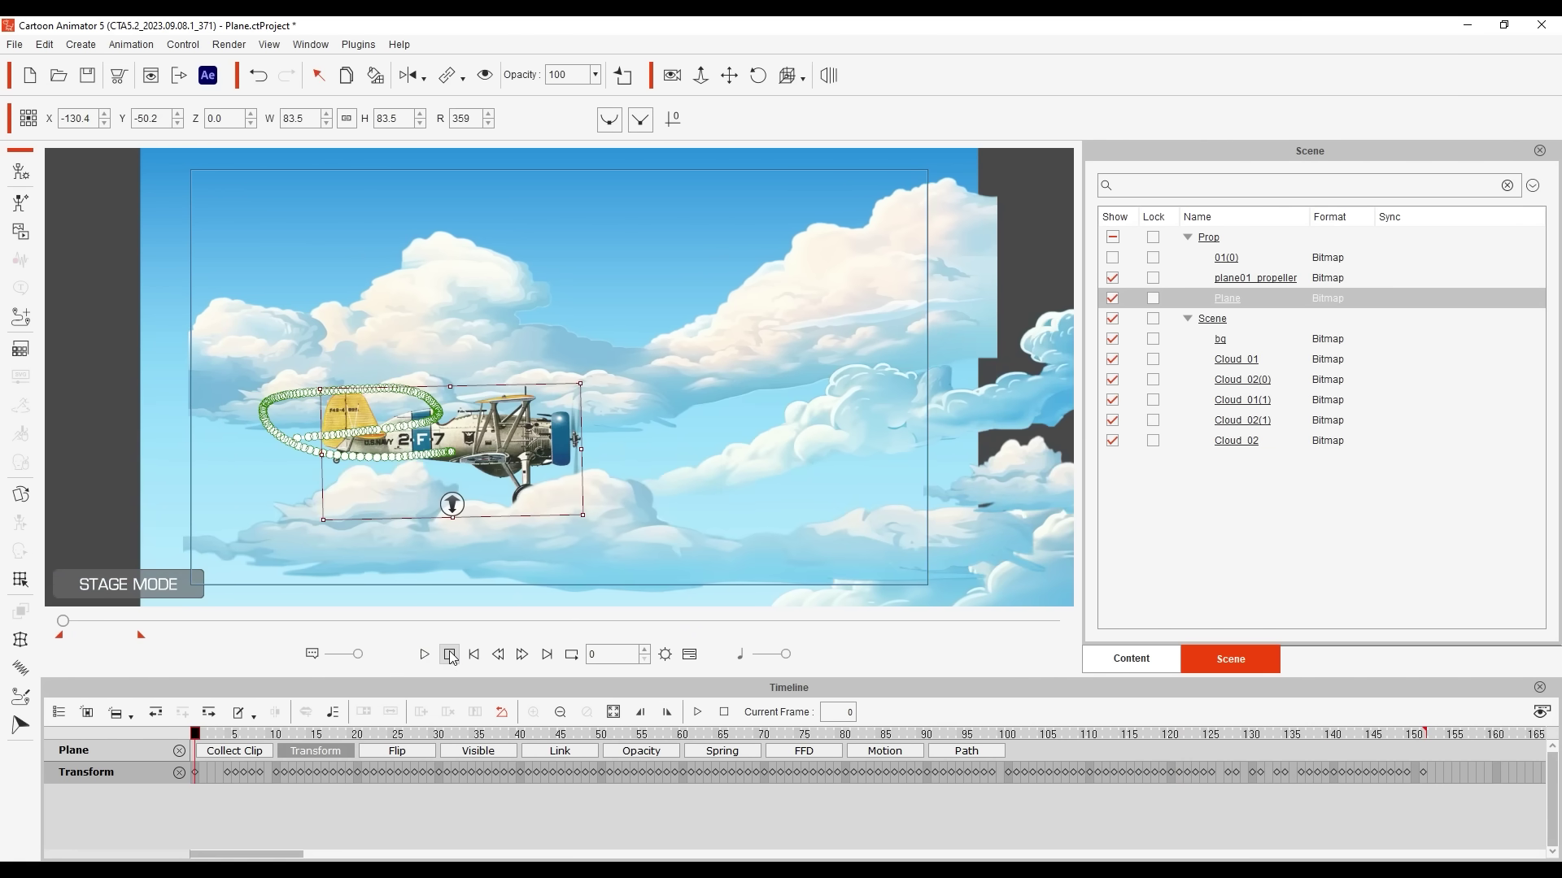
left_click(1539, 689)
- Bring back the plane's Motion Pilot and check its Puppet Settings
left_click(21, 725)
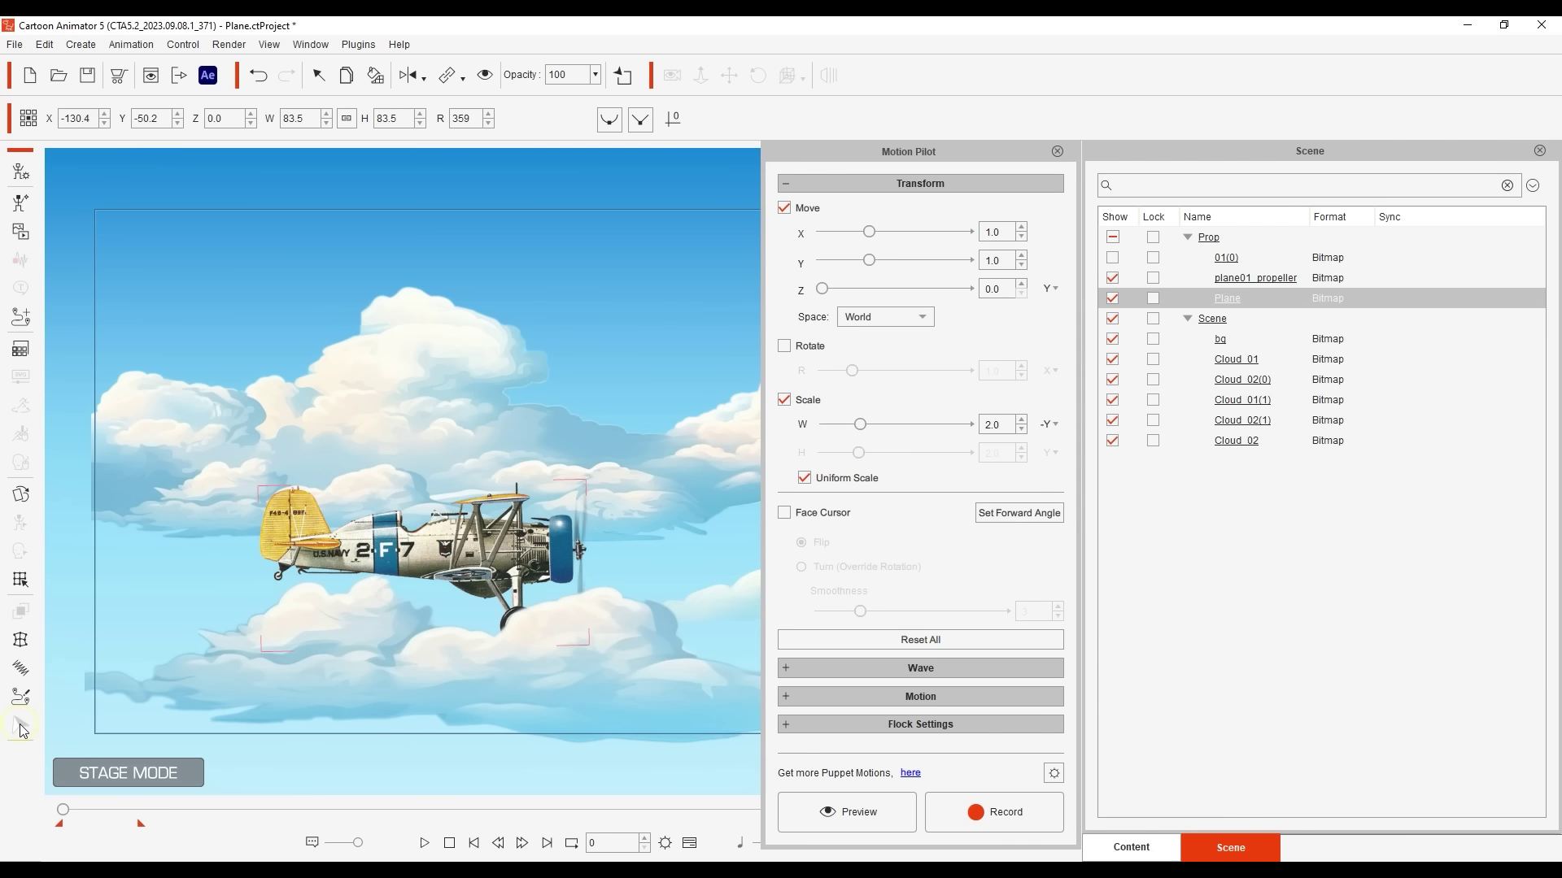
left_click(1053, 773)
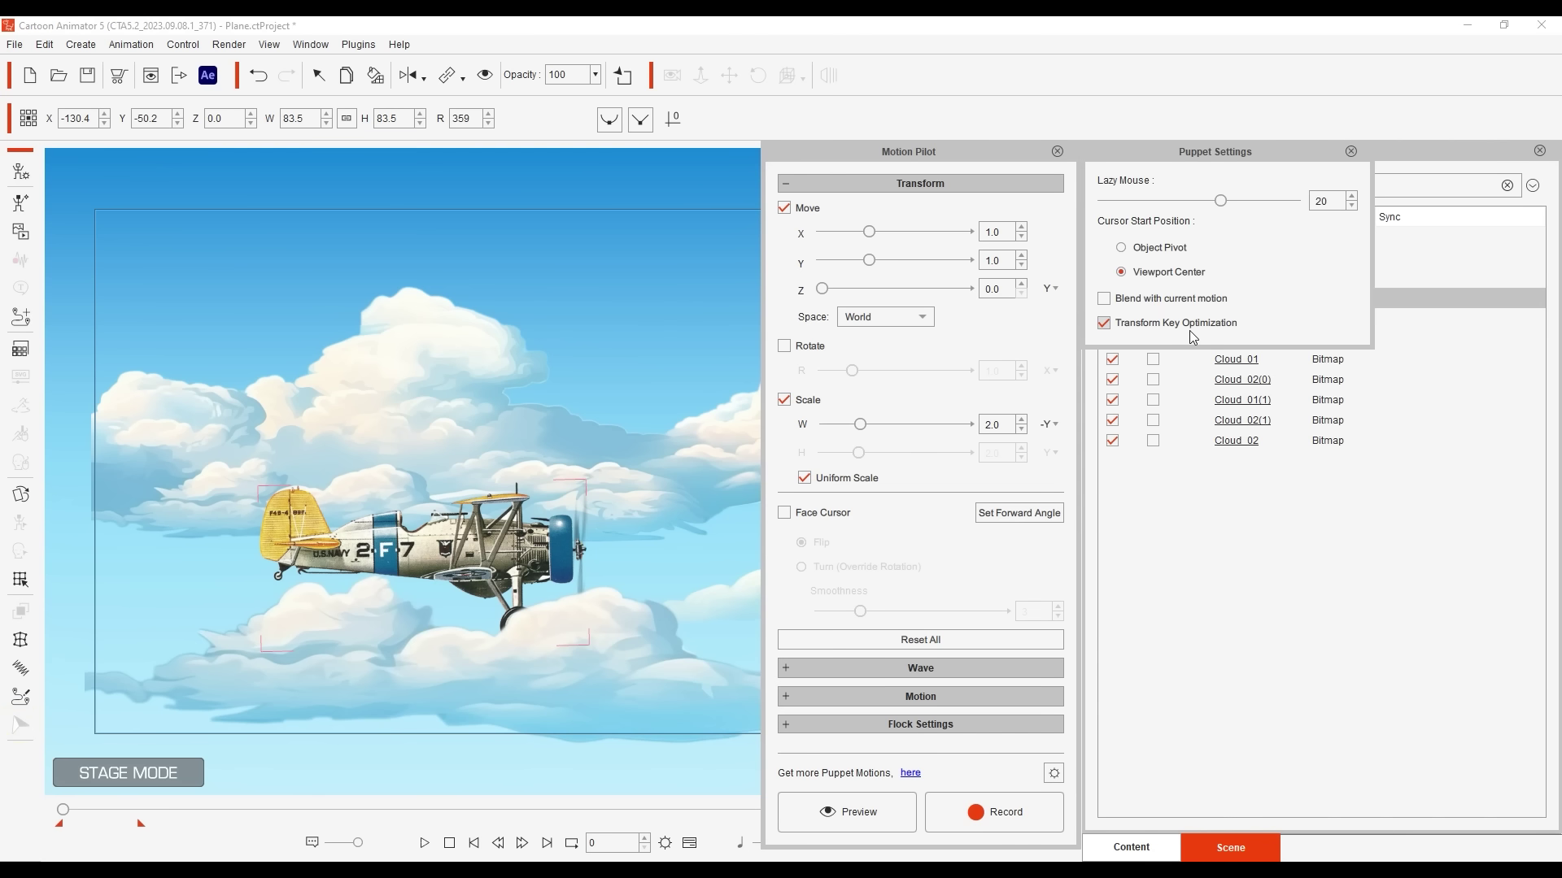
left_click(1351, 152)
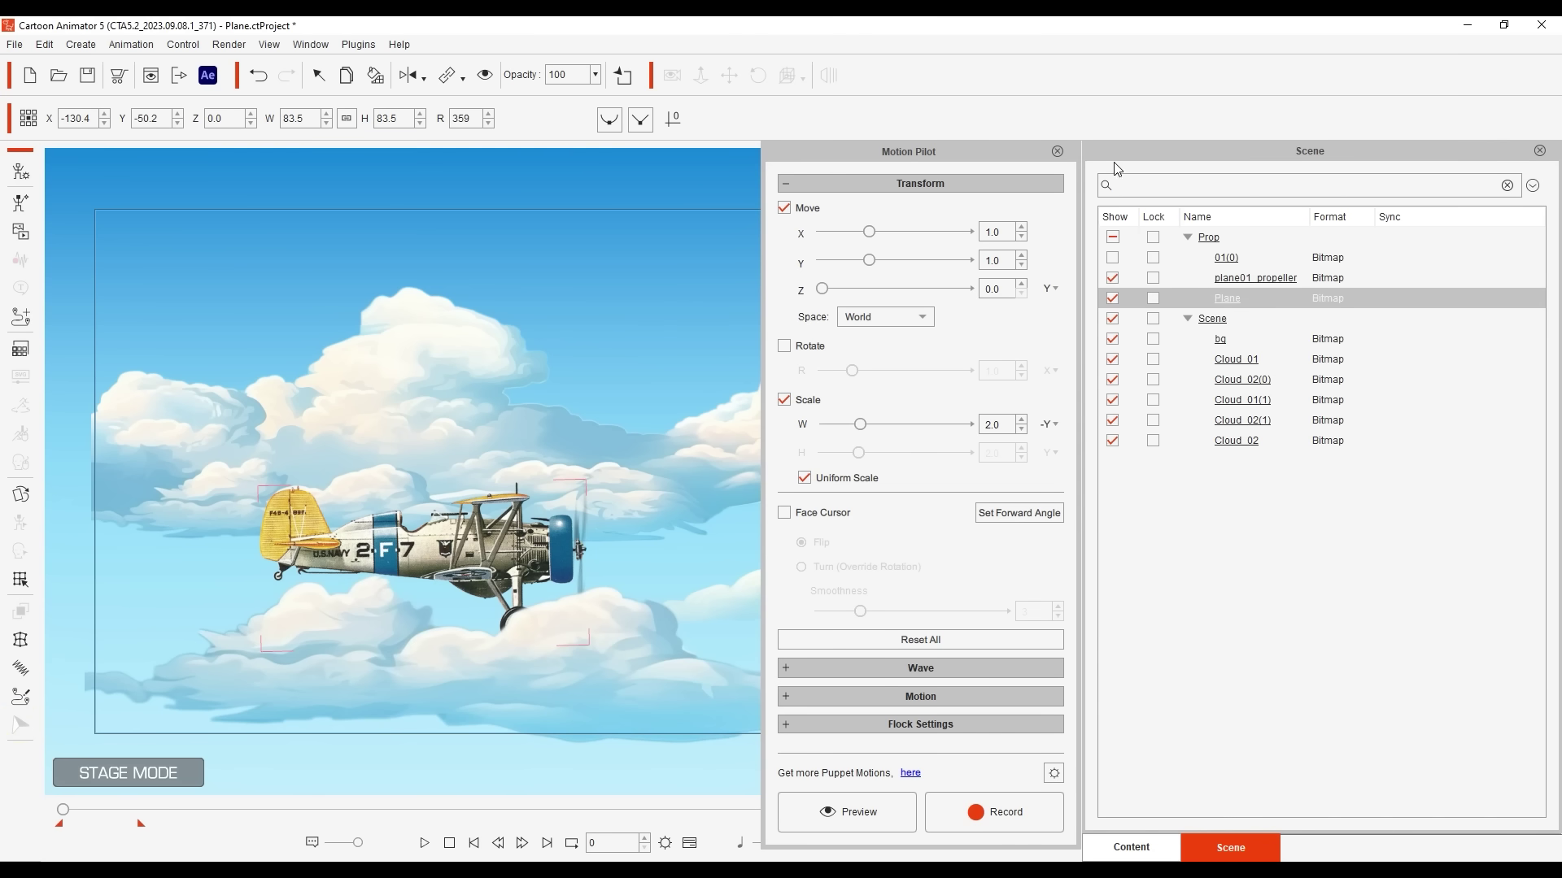
- Save the current puppet settings as the Custom Puppet Profile 'plane moving'
left_click(1056, 152)
left_click(1131, 847)
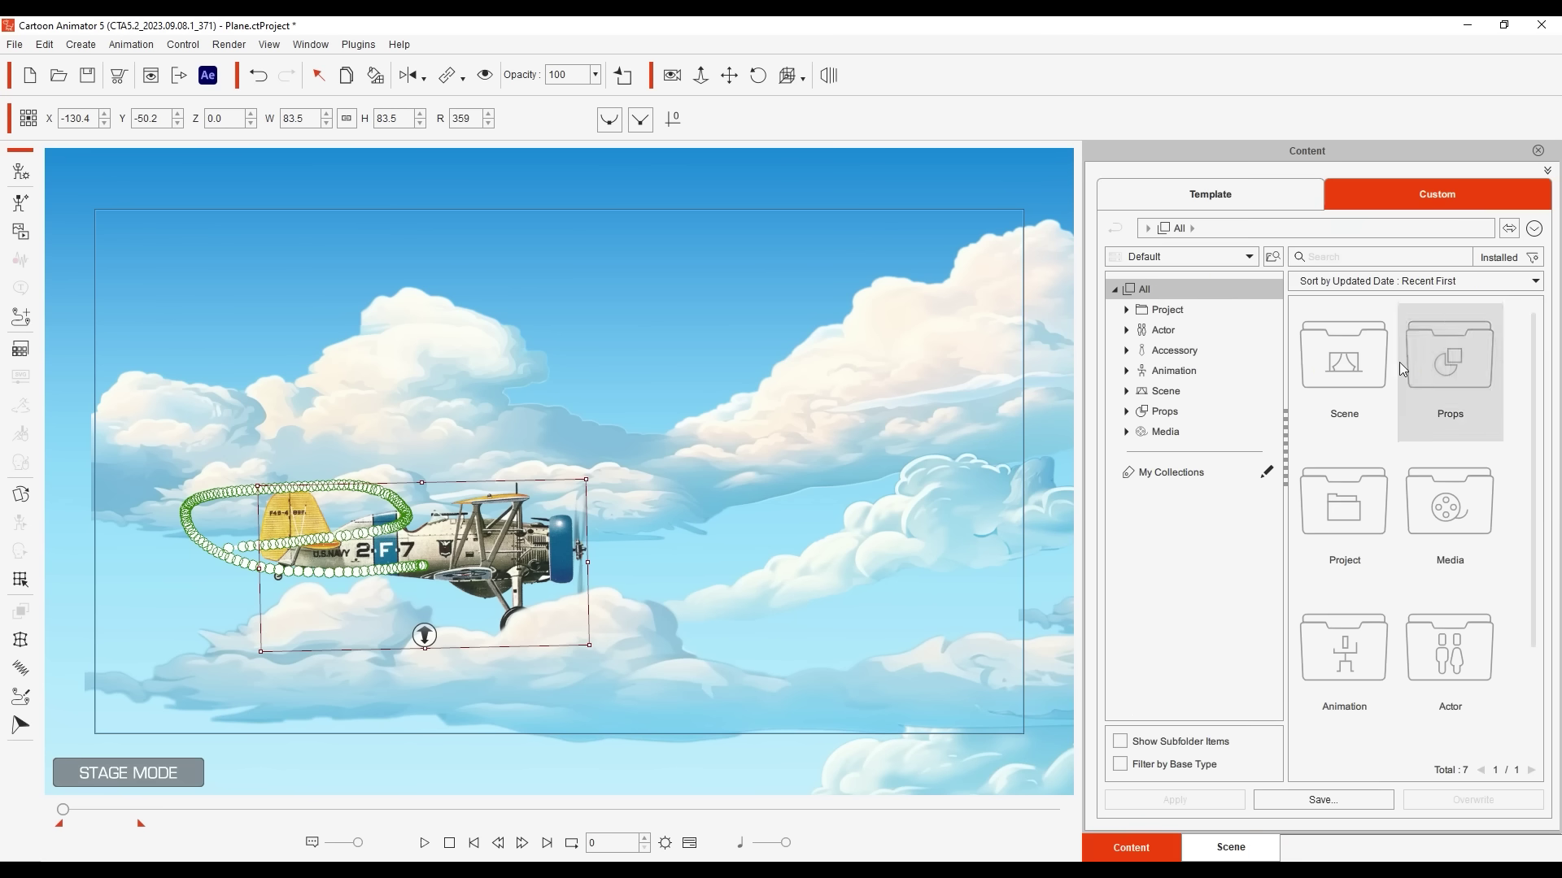
left_click(1164, 371)
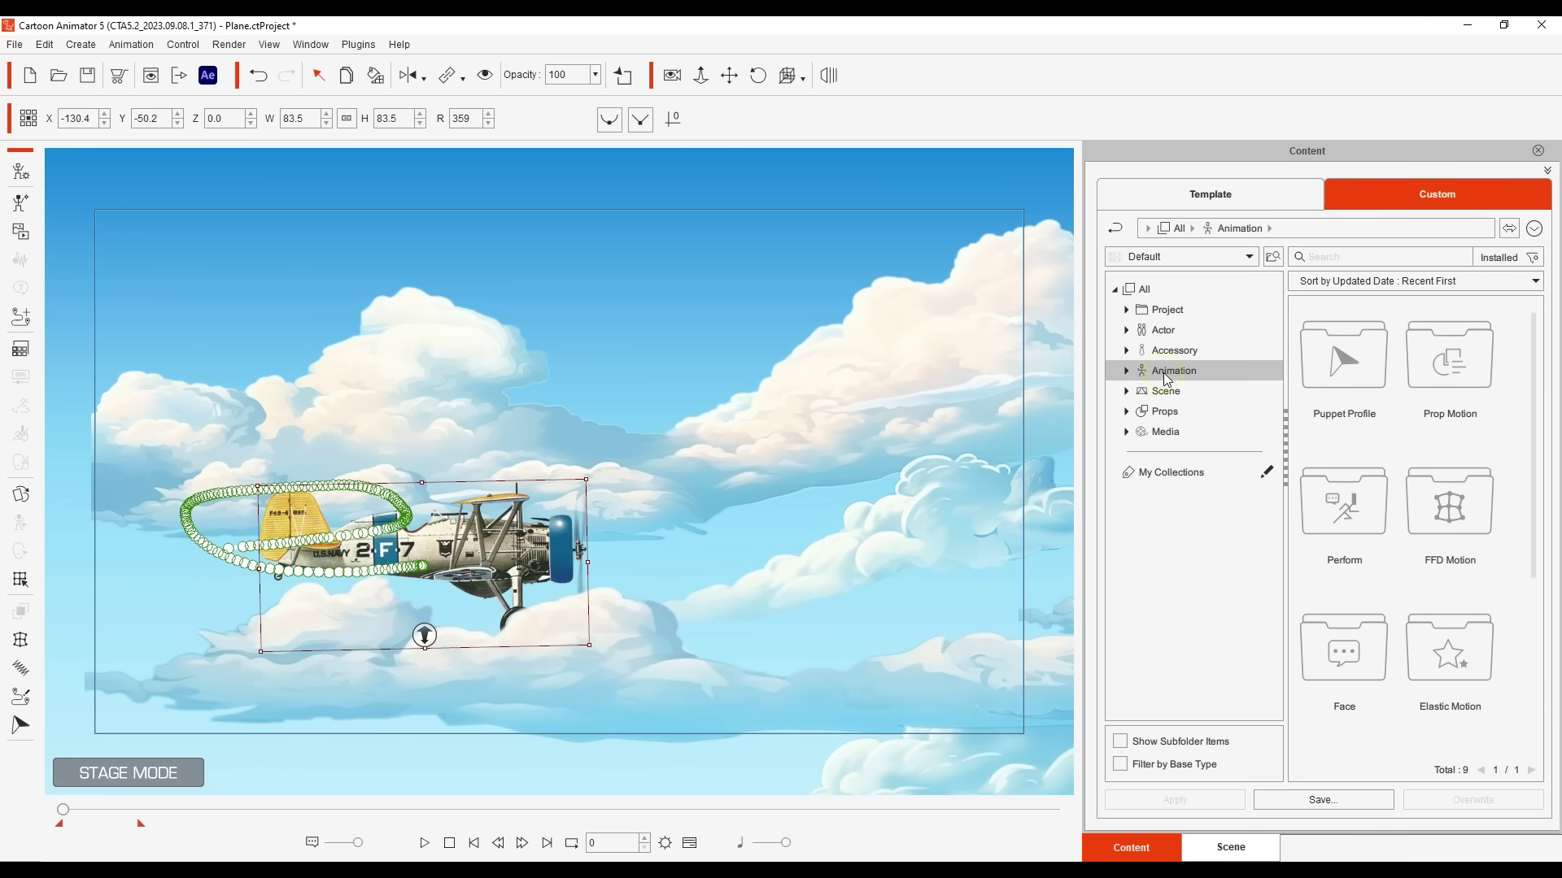
left_click(1196, 533)
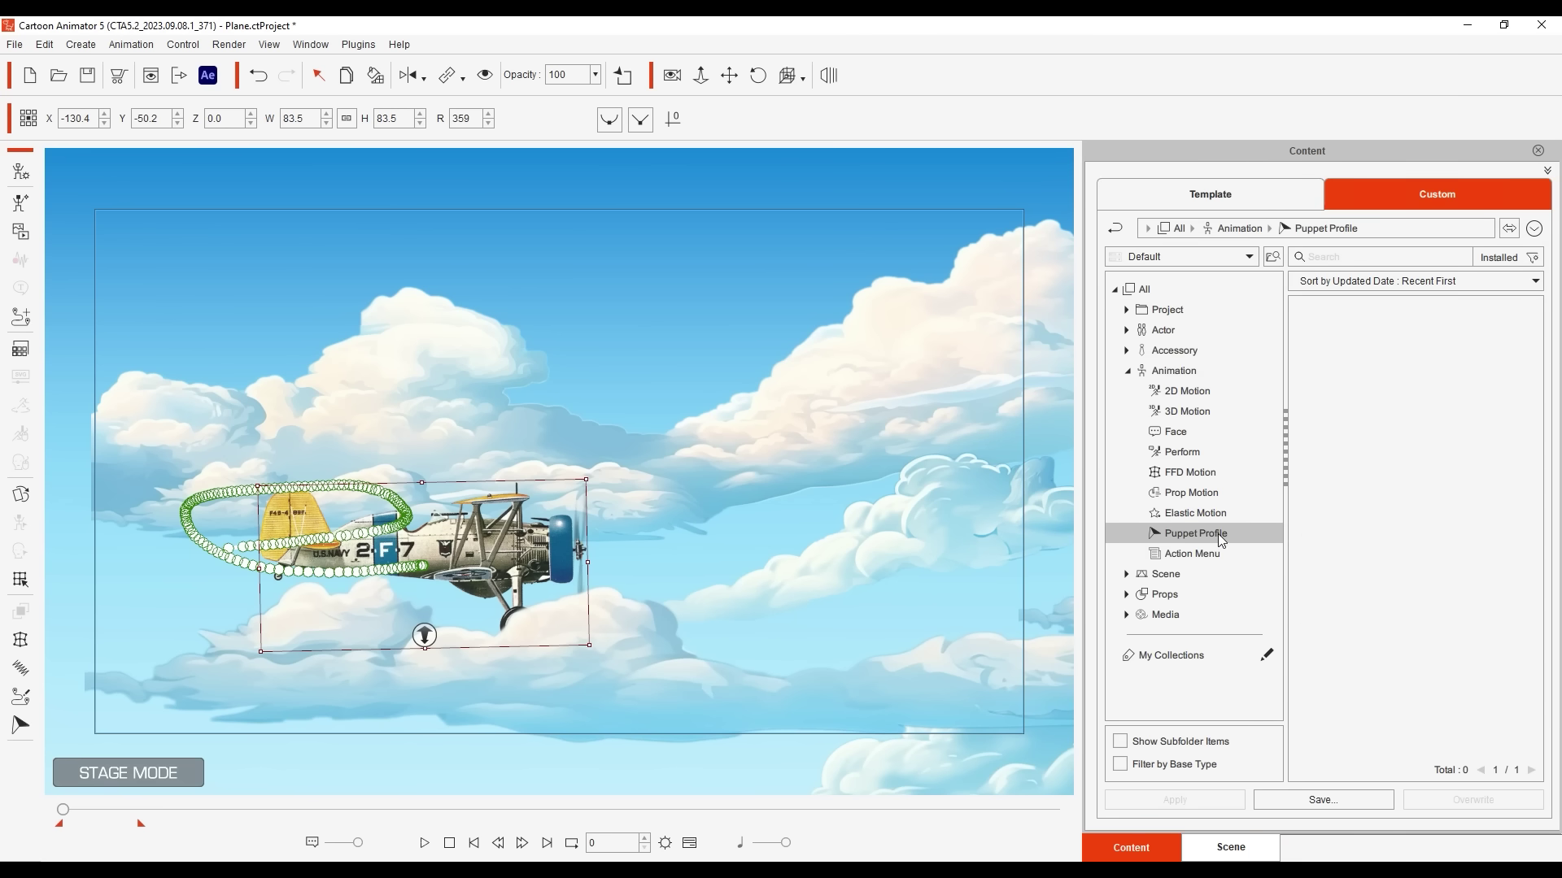
left_click(1365, 800)
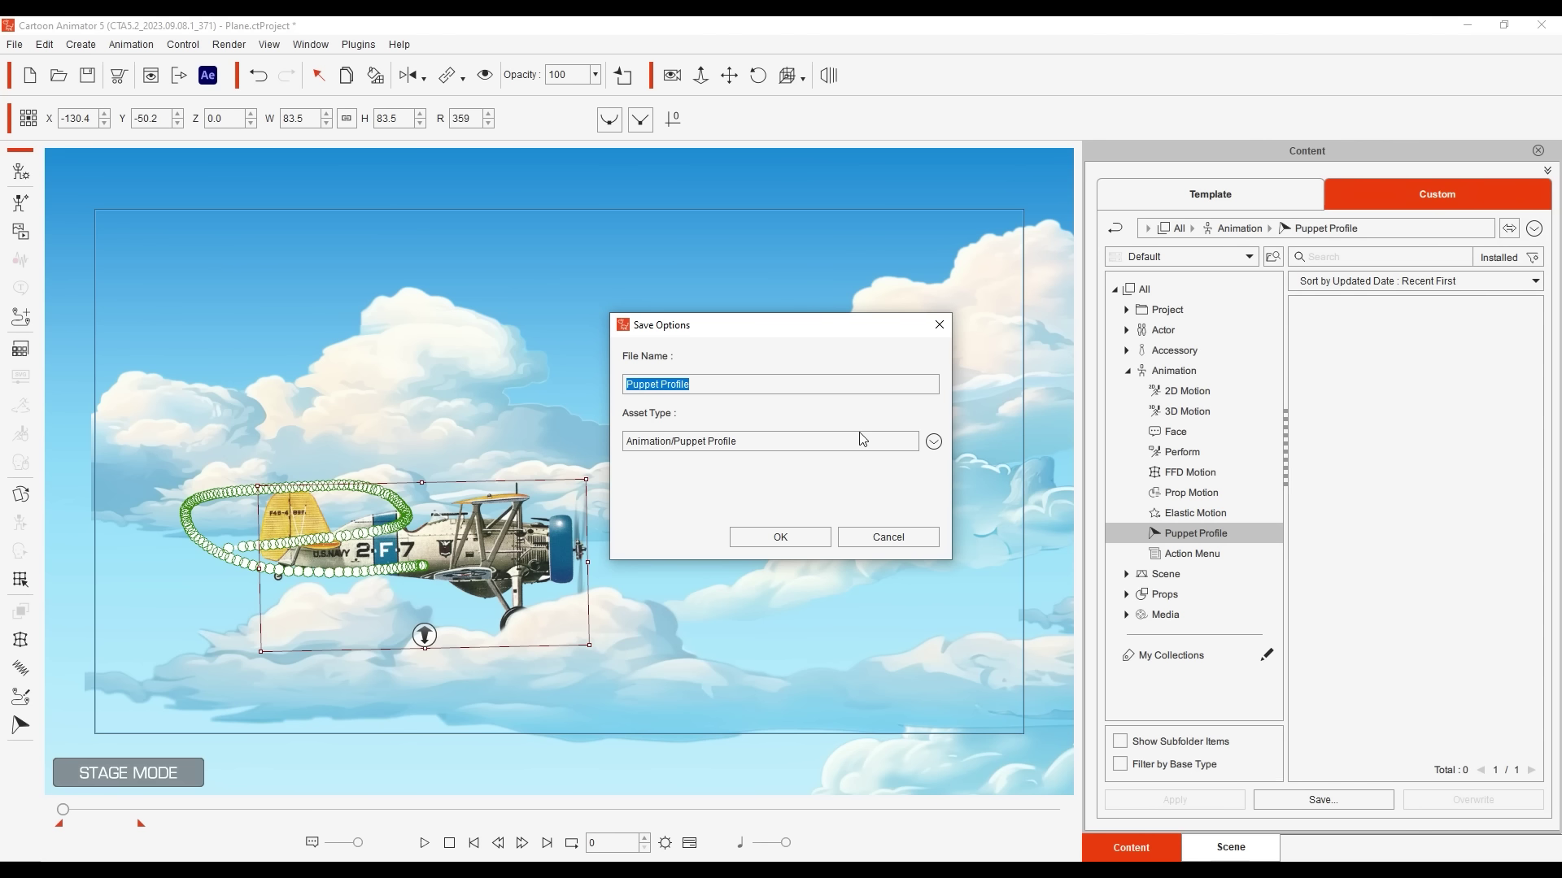
type("plane moving")
left_click(813, 533)
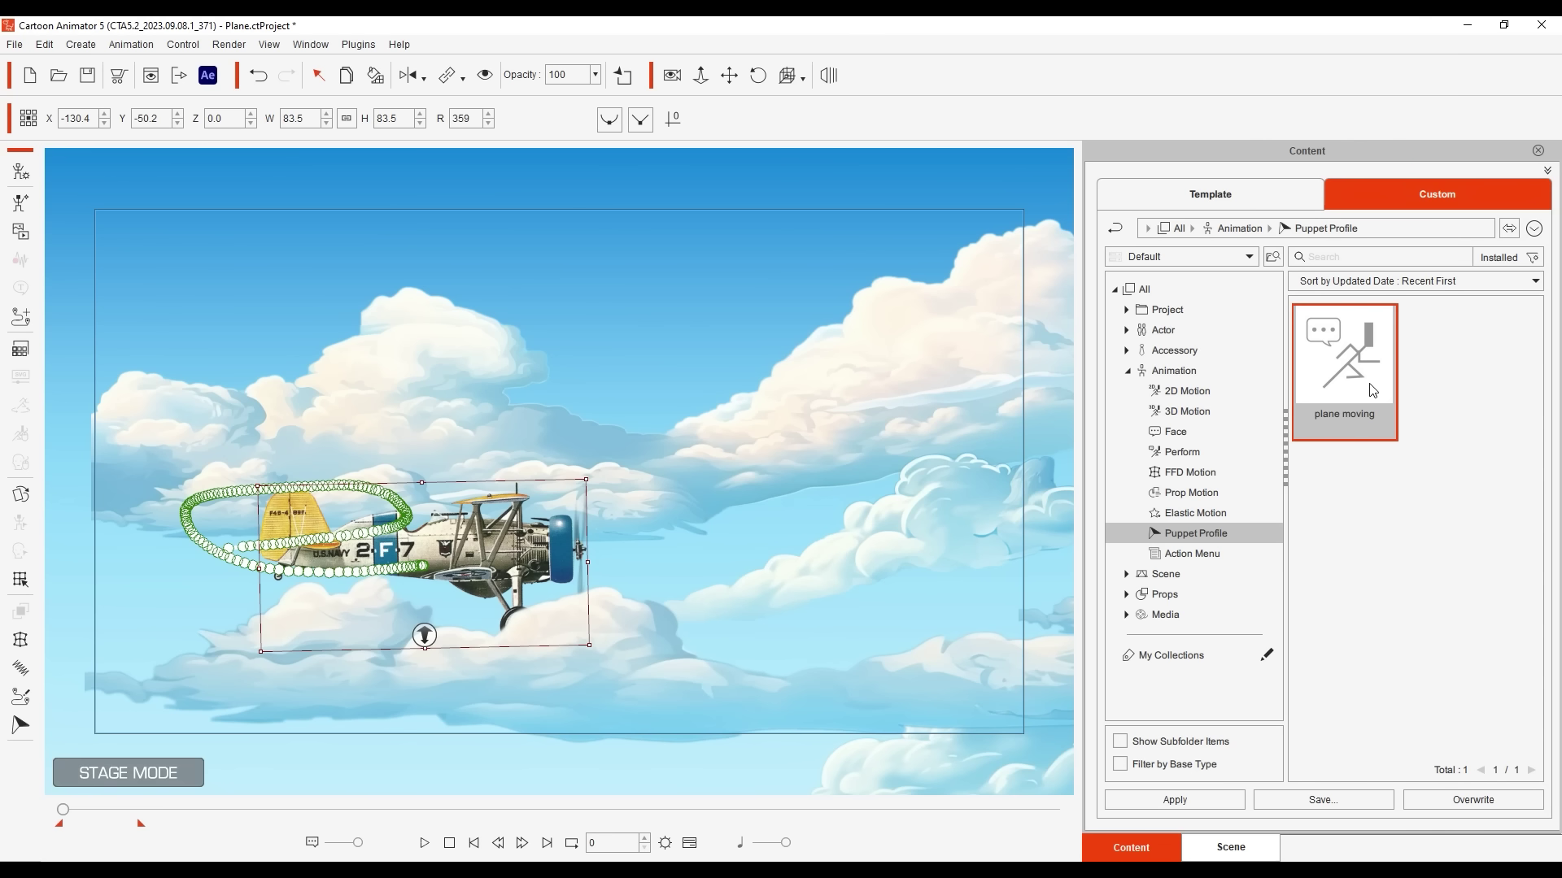
- Reset all Motion Pilot settings, apply the 'plane moving' profile to the plane, and preview
left_click(21, 725)
left_click(961, 638)
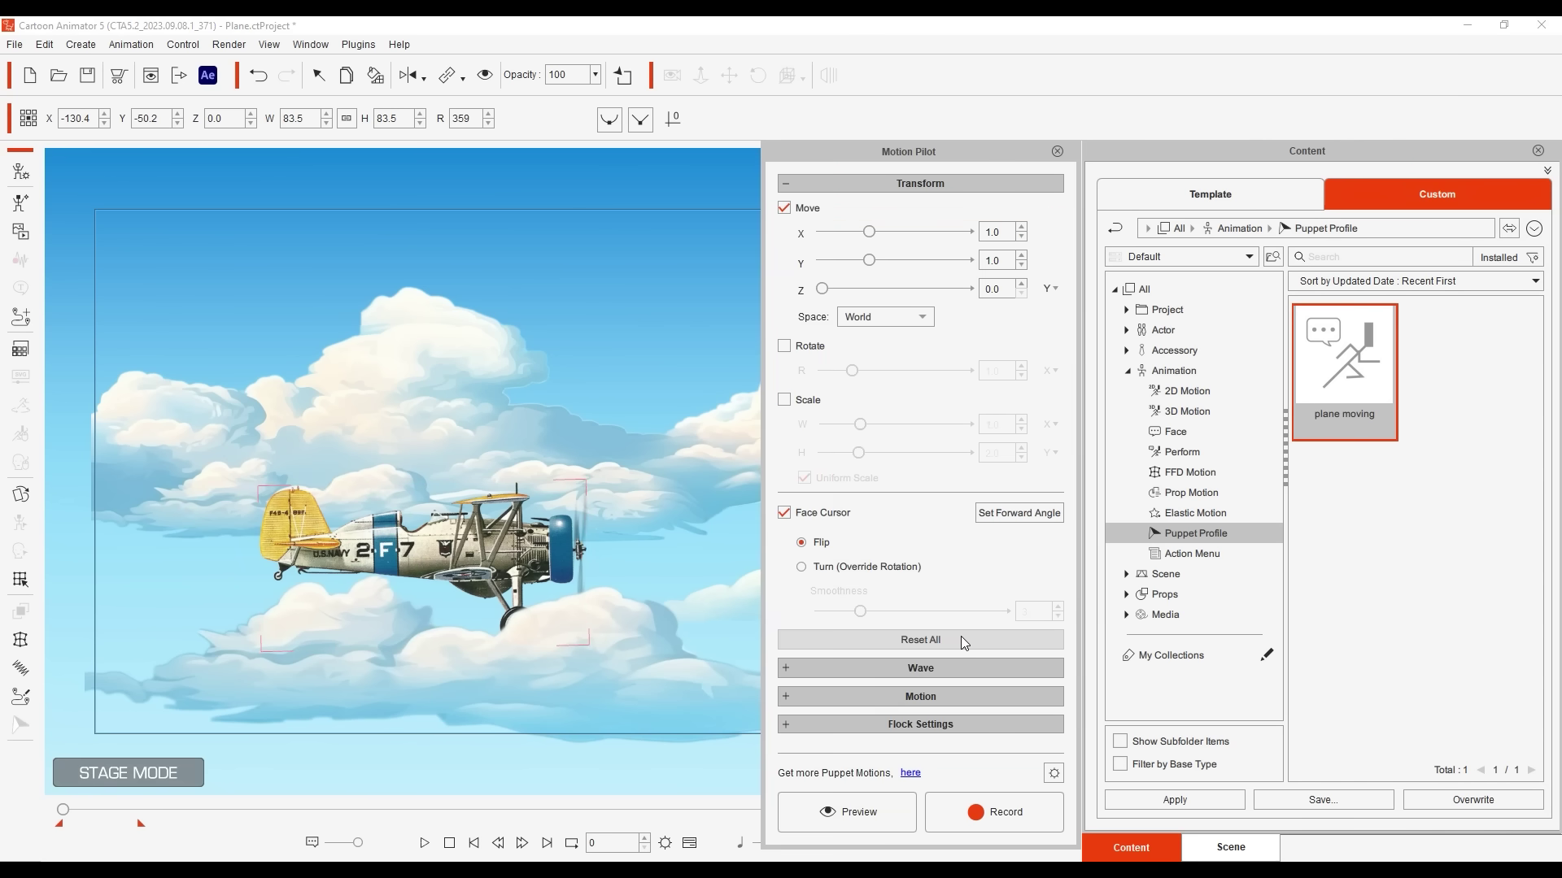
left_click_drag(1346, 383, 499, 551)
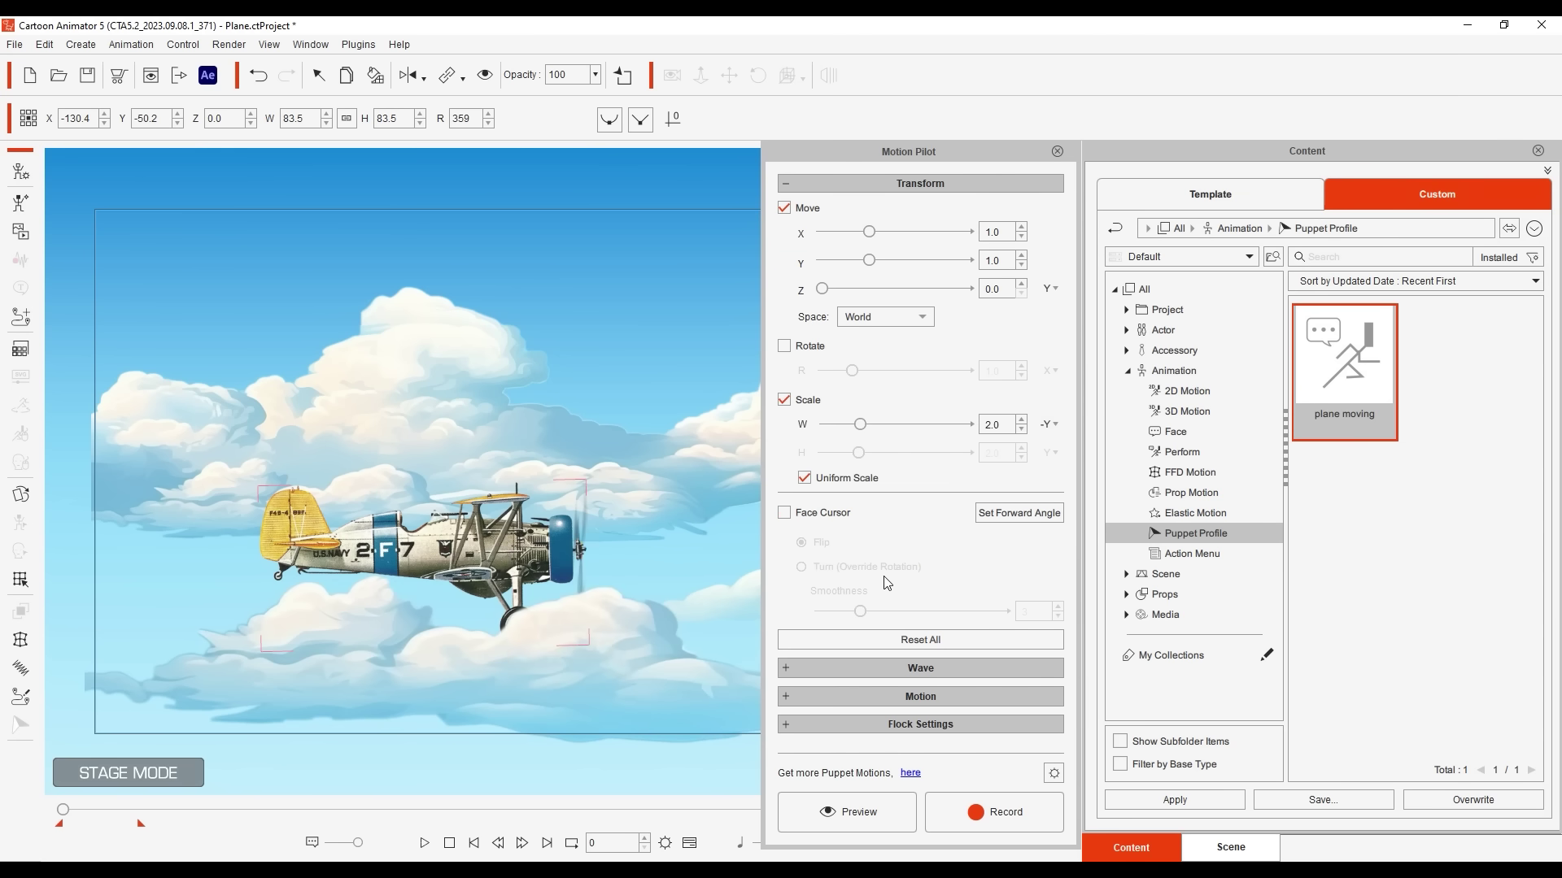
left_click(850, 811)
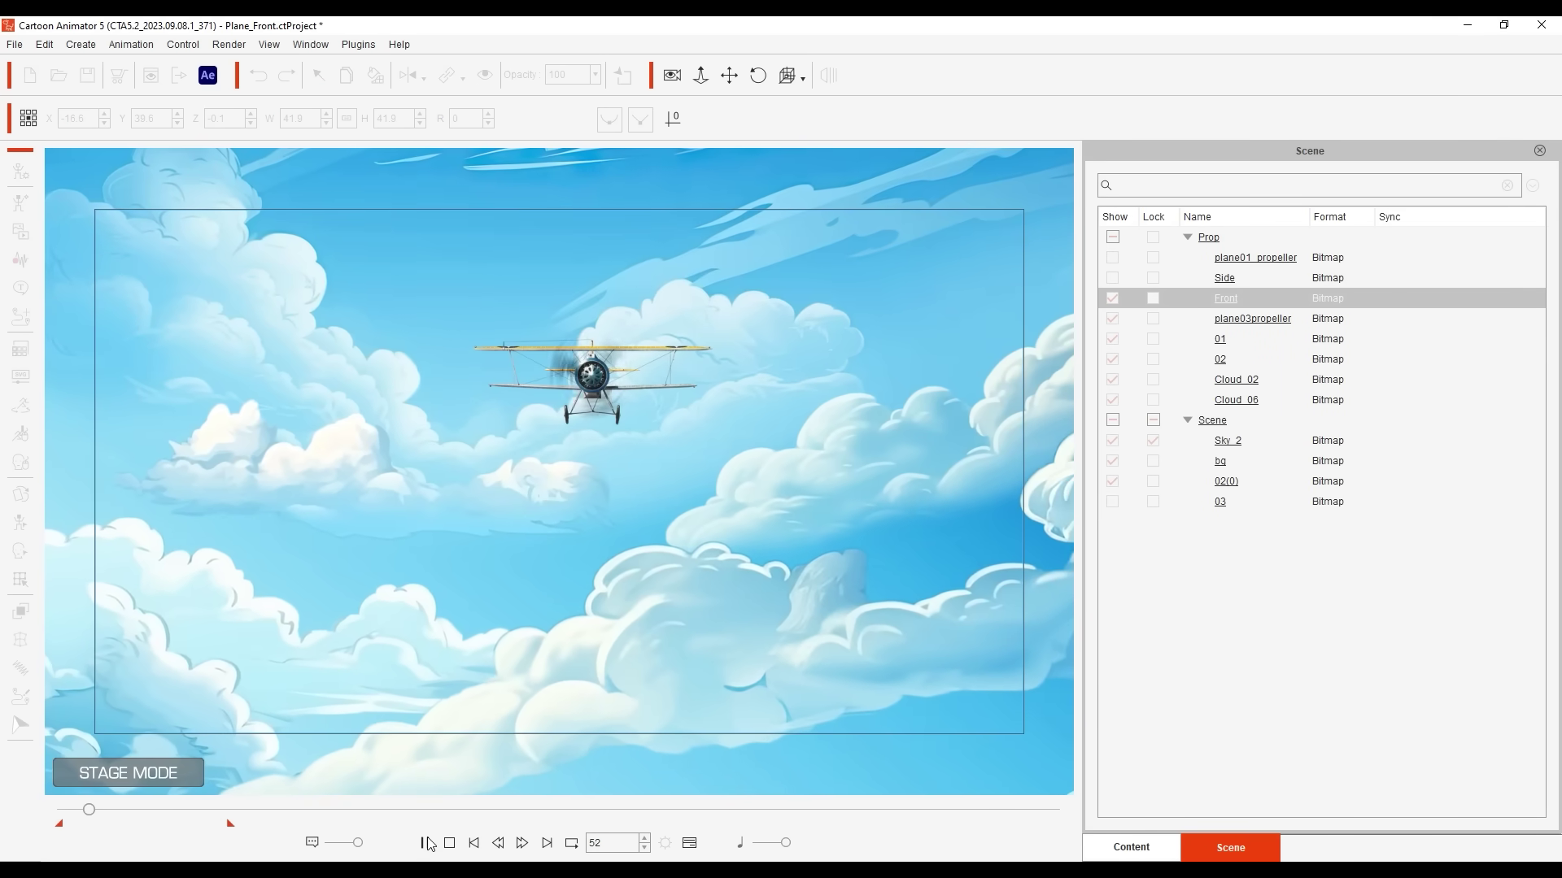
- Turn off Face Cursor, set Move Y 0.5 and Z 0.8, and preview the front biplane
left_click(425, 843)
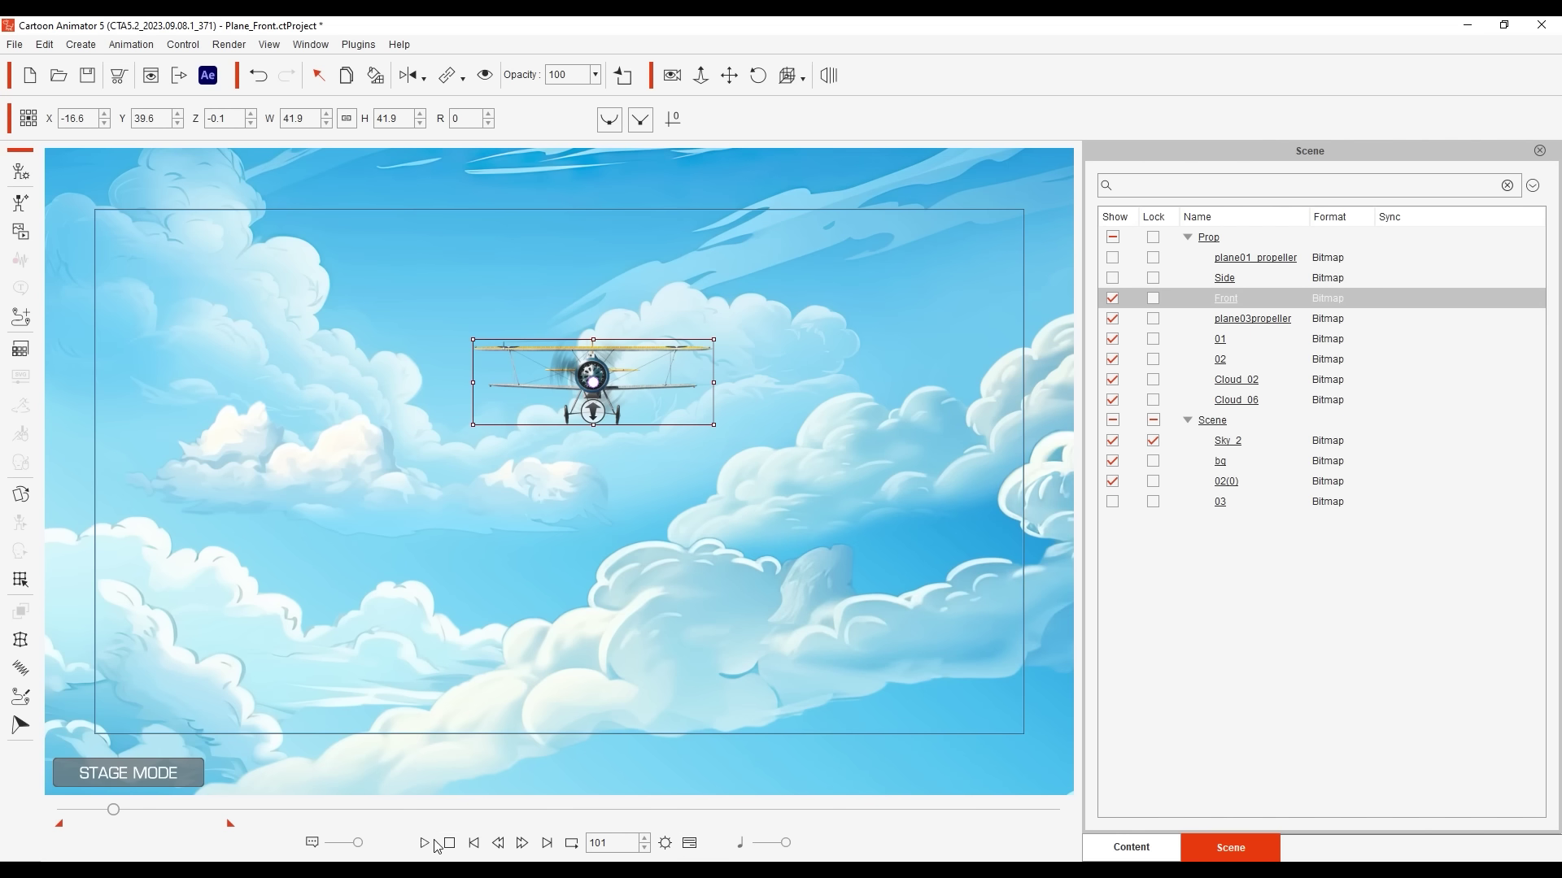
left_click(449, 843)
left_click(15, 726)
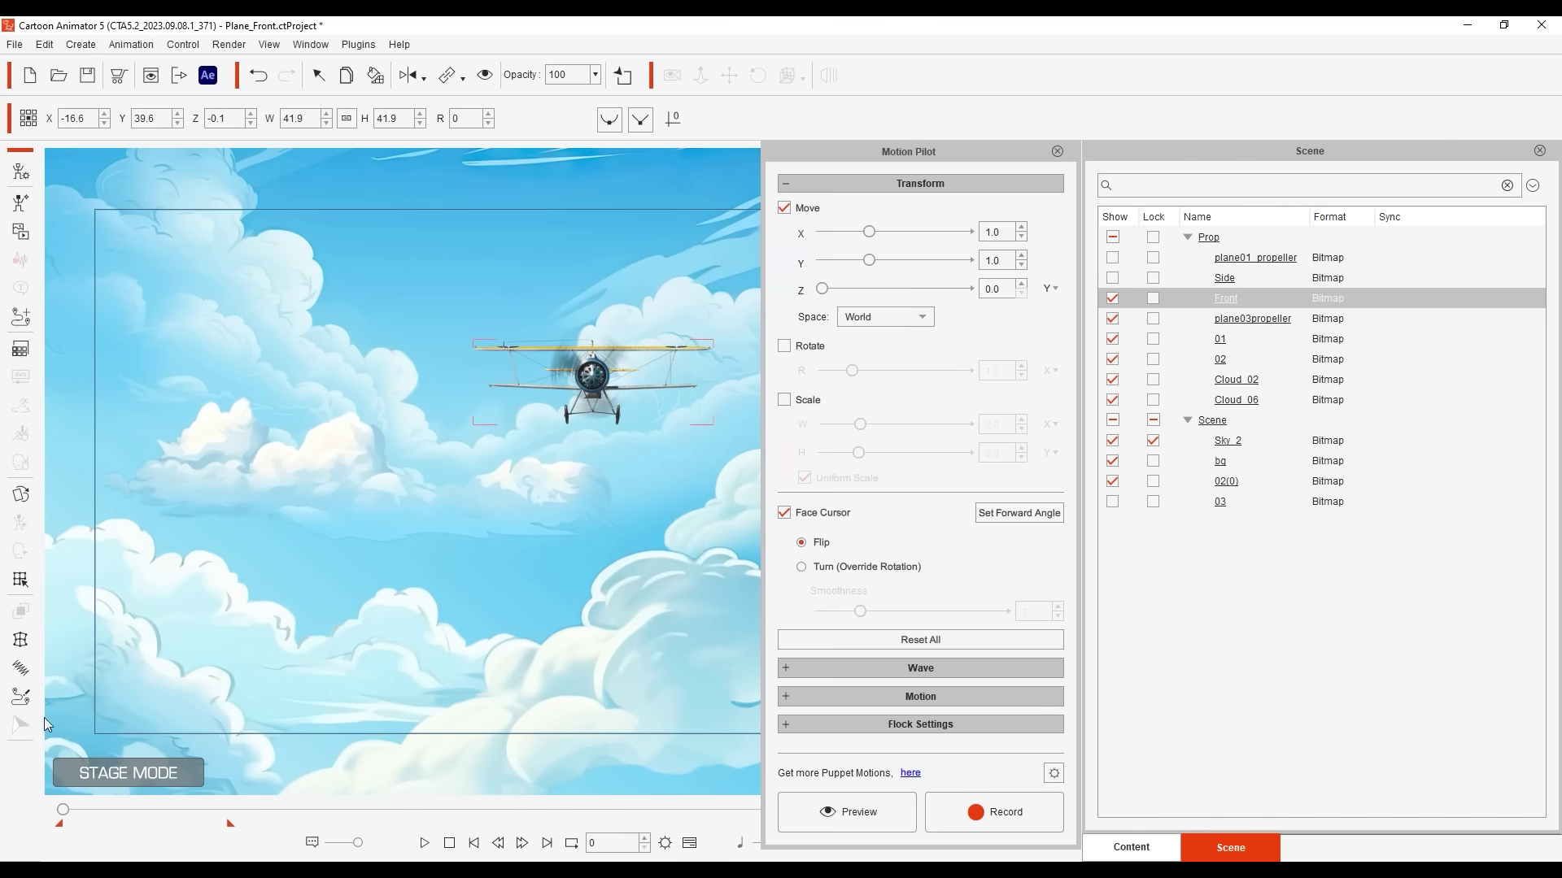
left_click(844, 523)
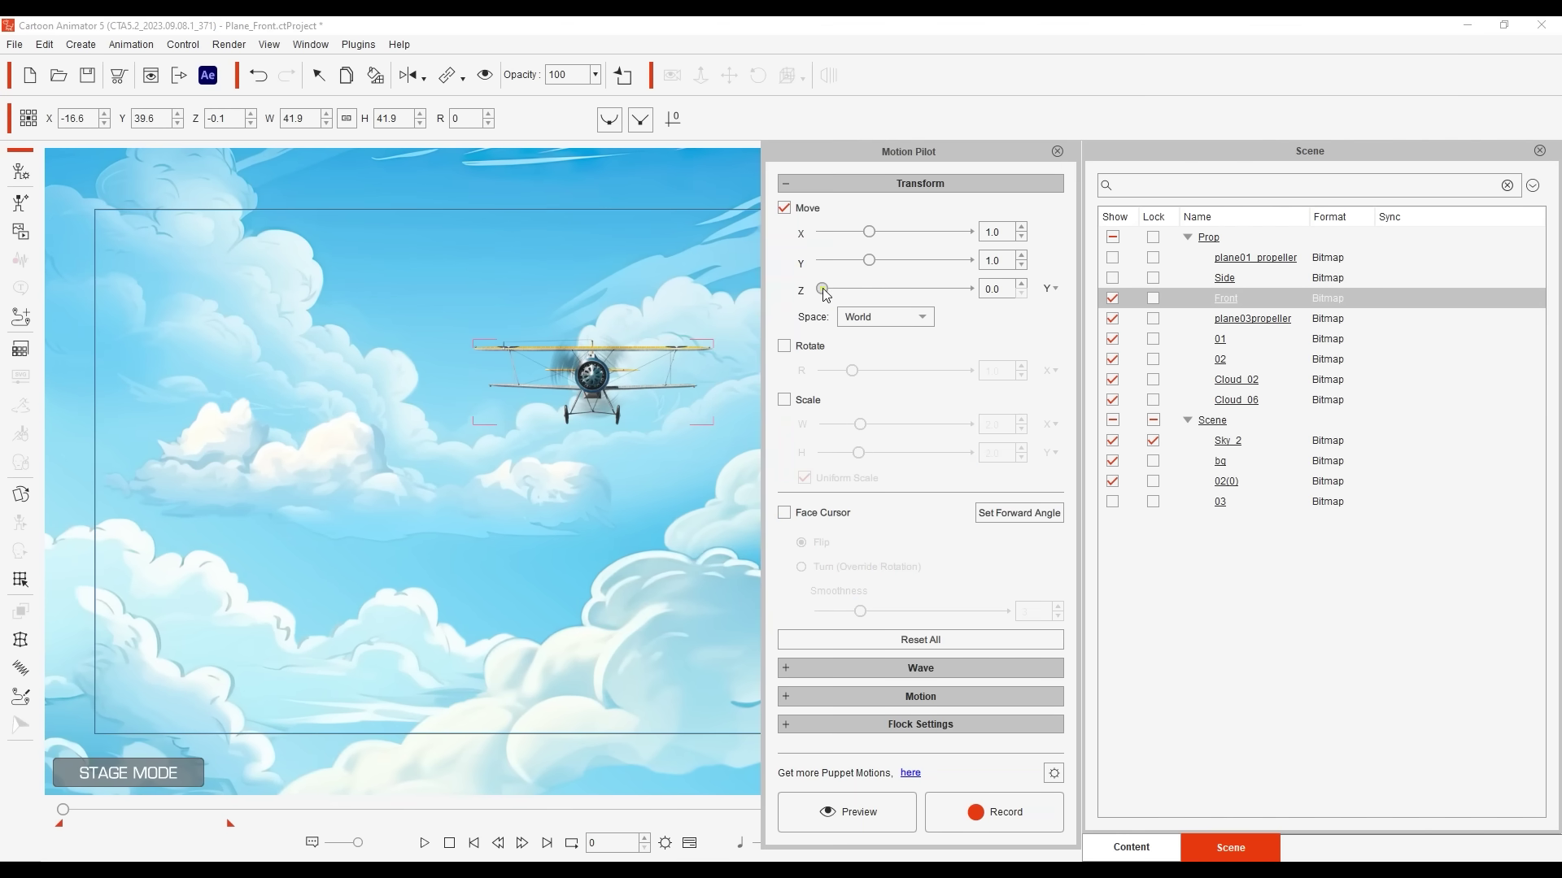
left_click_drag(823, 289, 848, 264)
key("space")
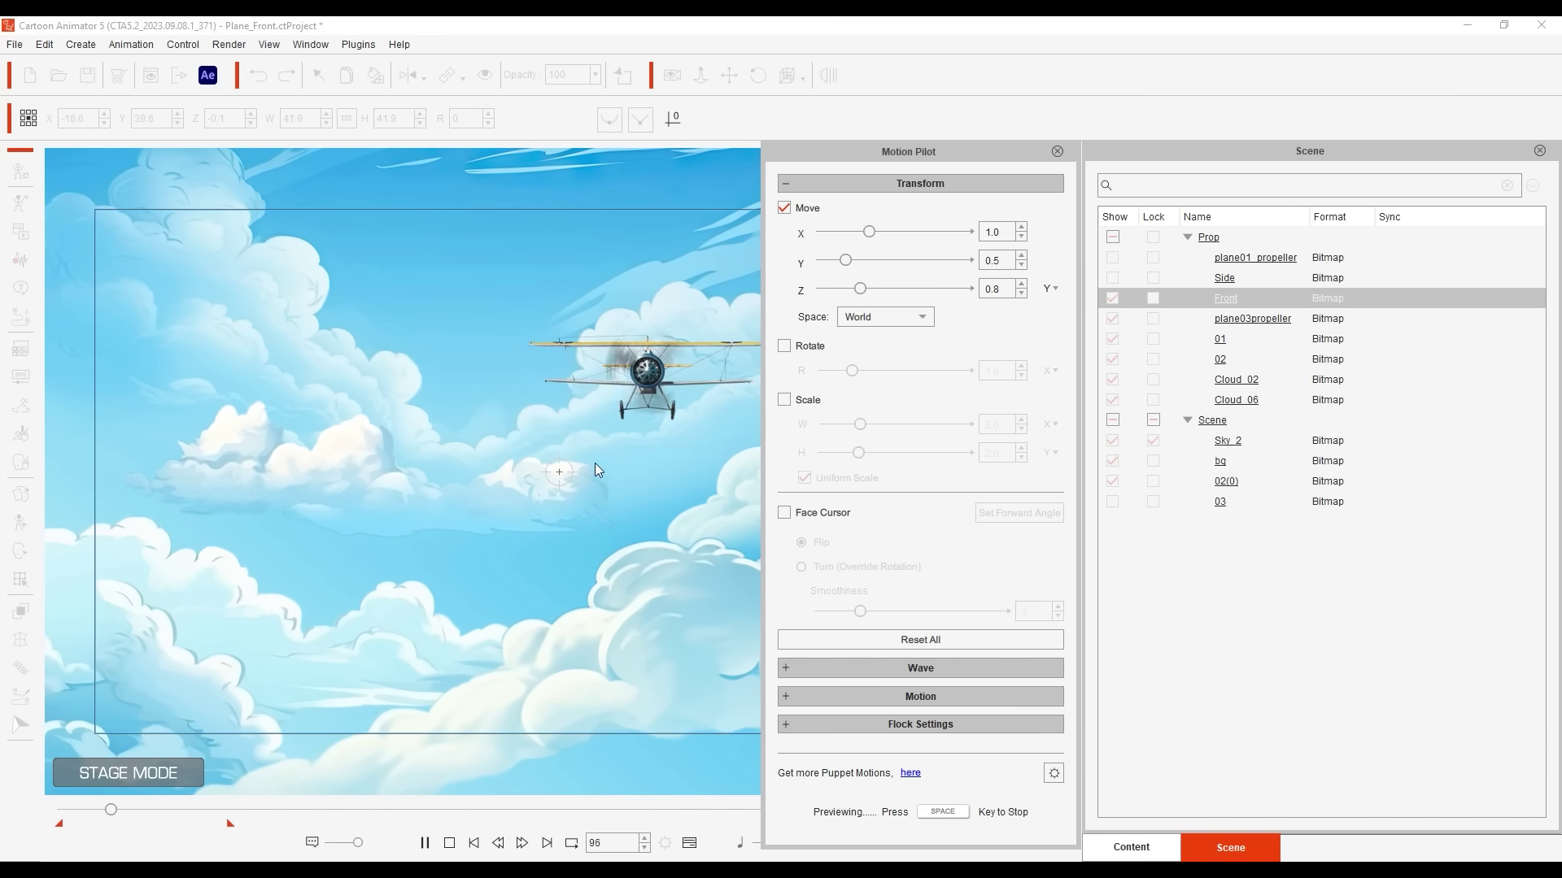
key("space")
- Enable a 0.2 rotation on the front-view biplane's puppet motion and preview it
left_click(818, 353)
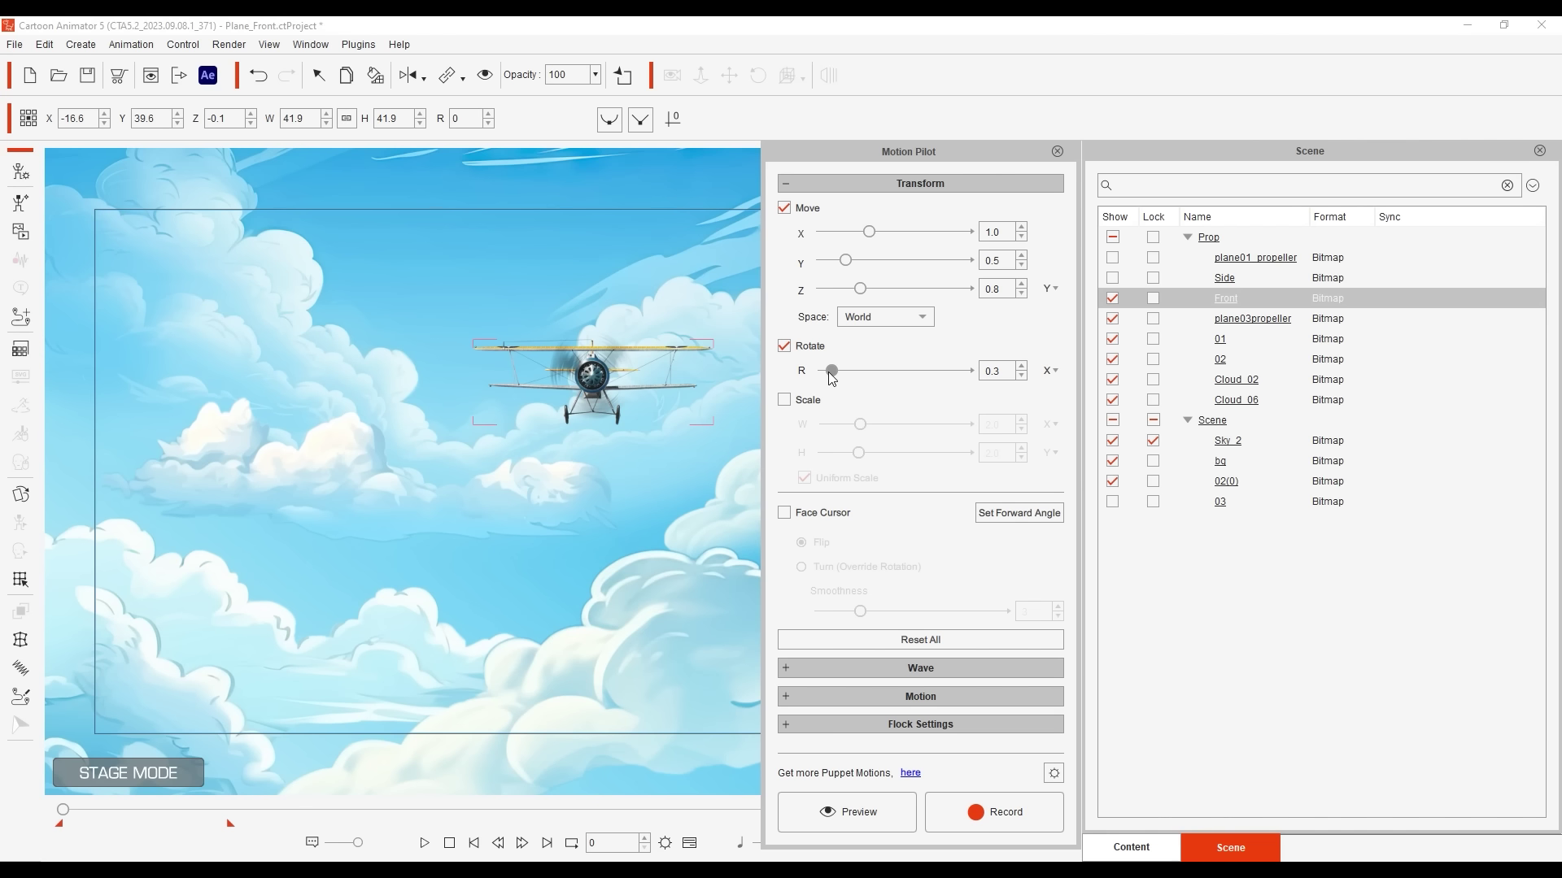
left_click(843, 812)
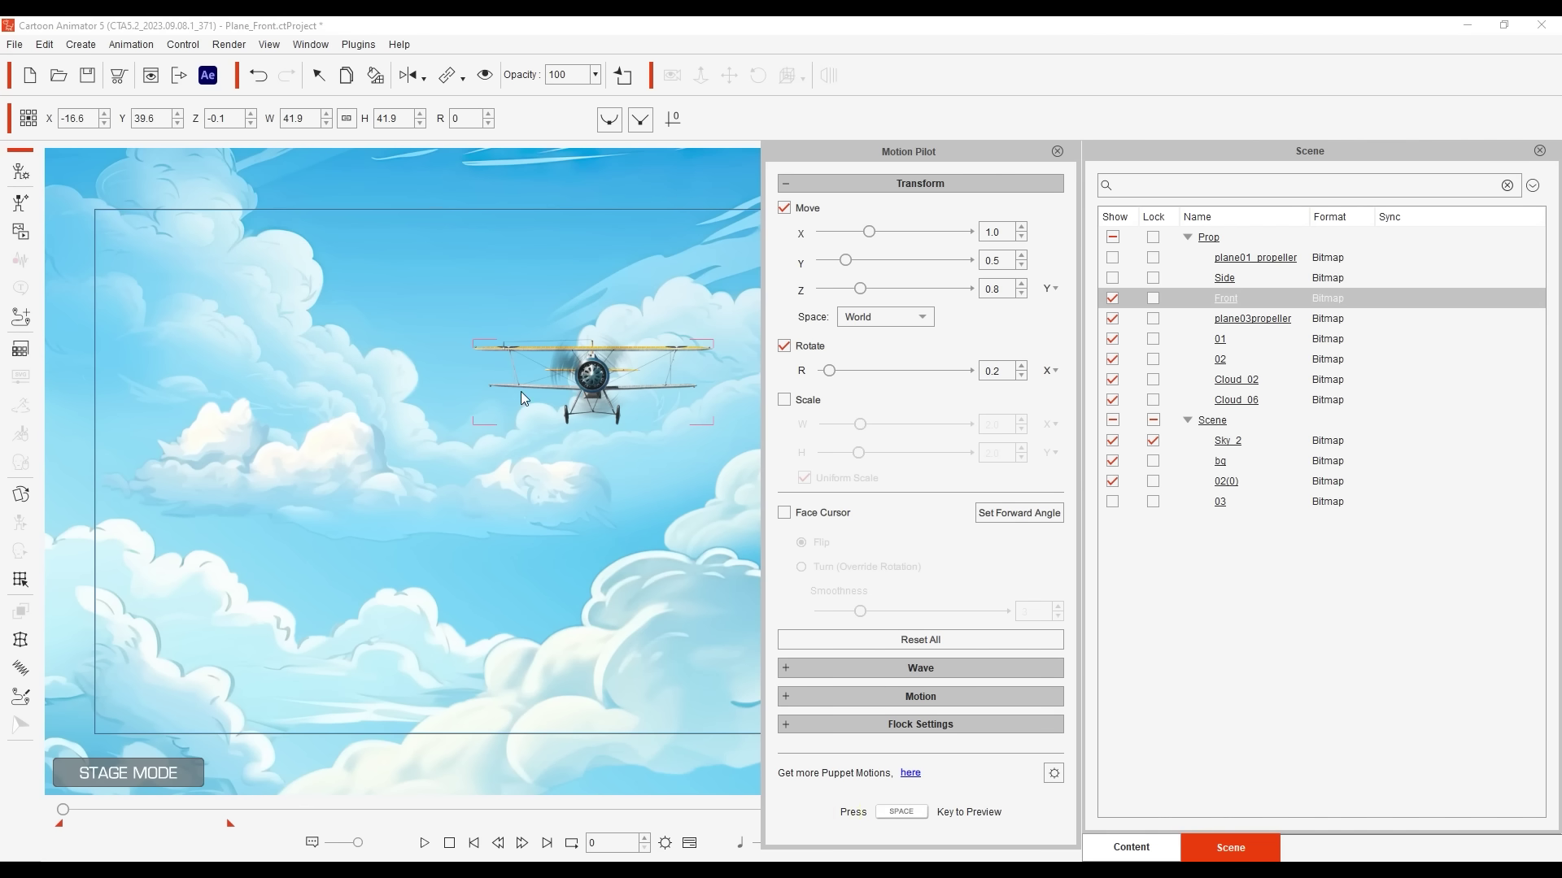
key("space")
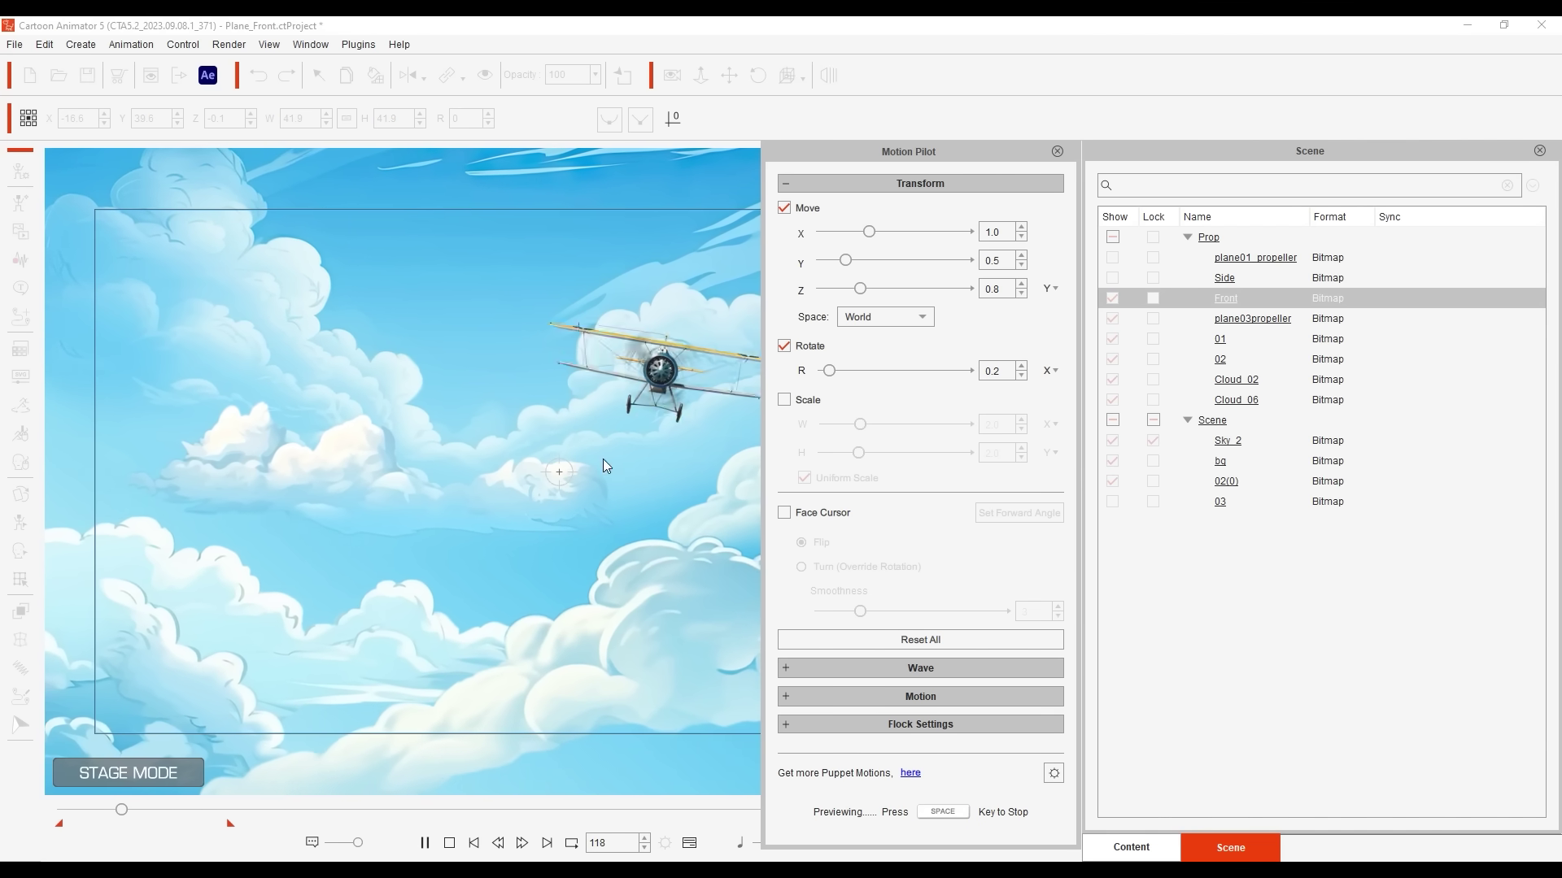
key("space")
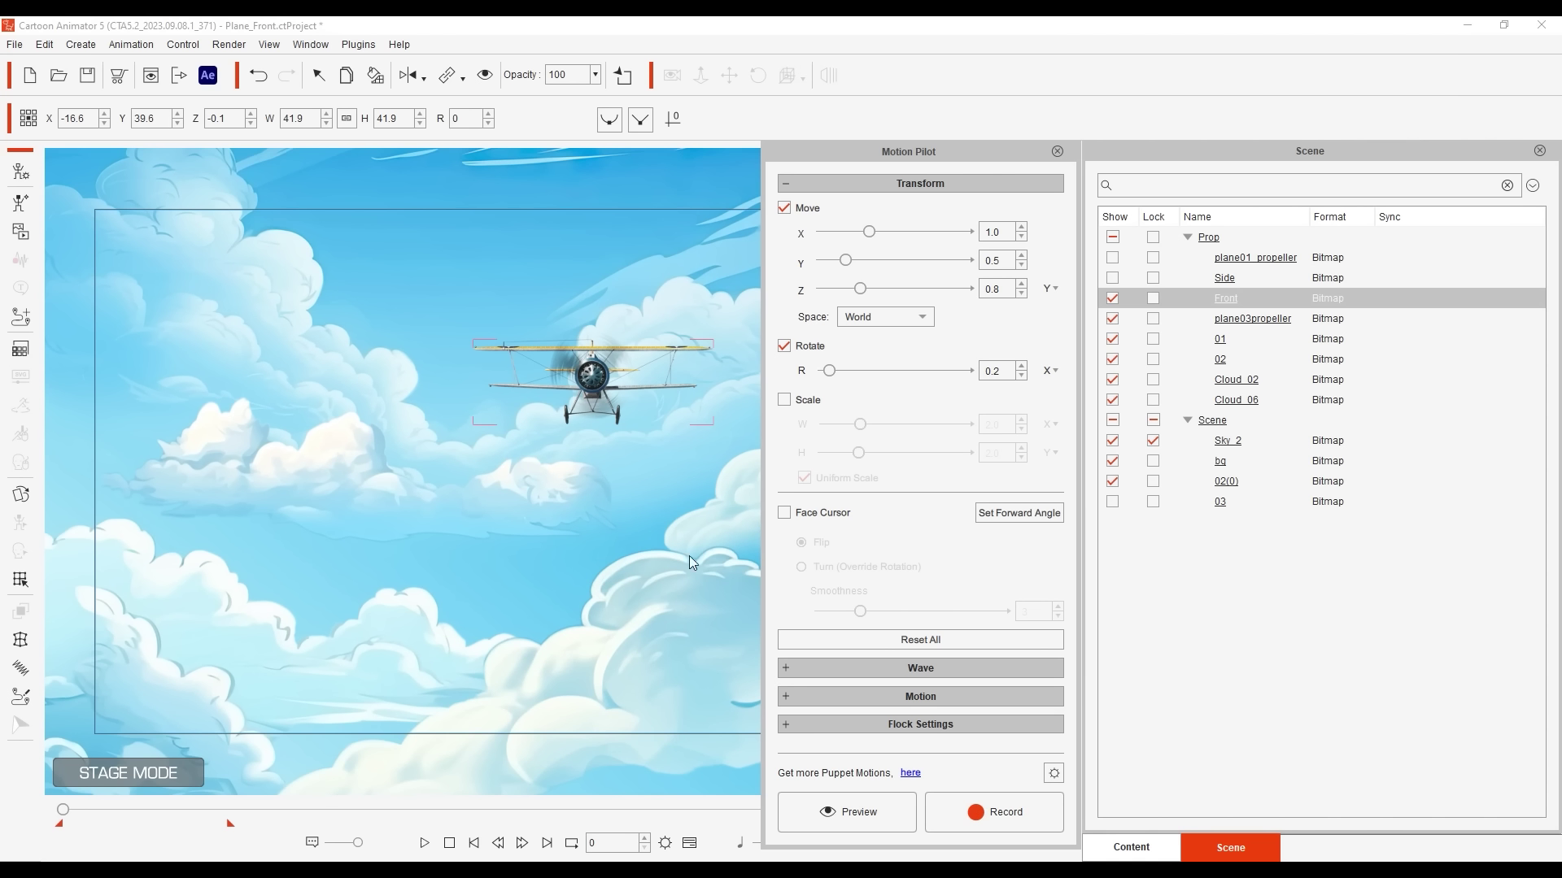
- Add uniform 1.5 scaling mapped to the -Y axis and preview the motion
left_click(811, 400)
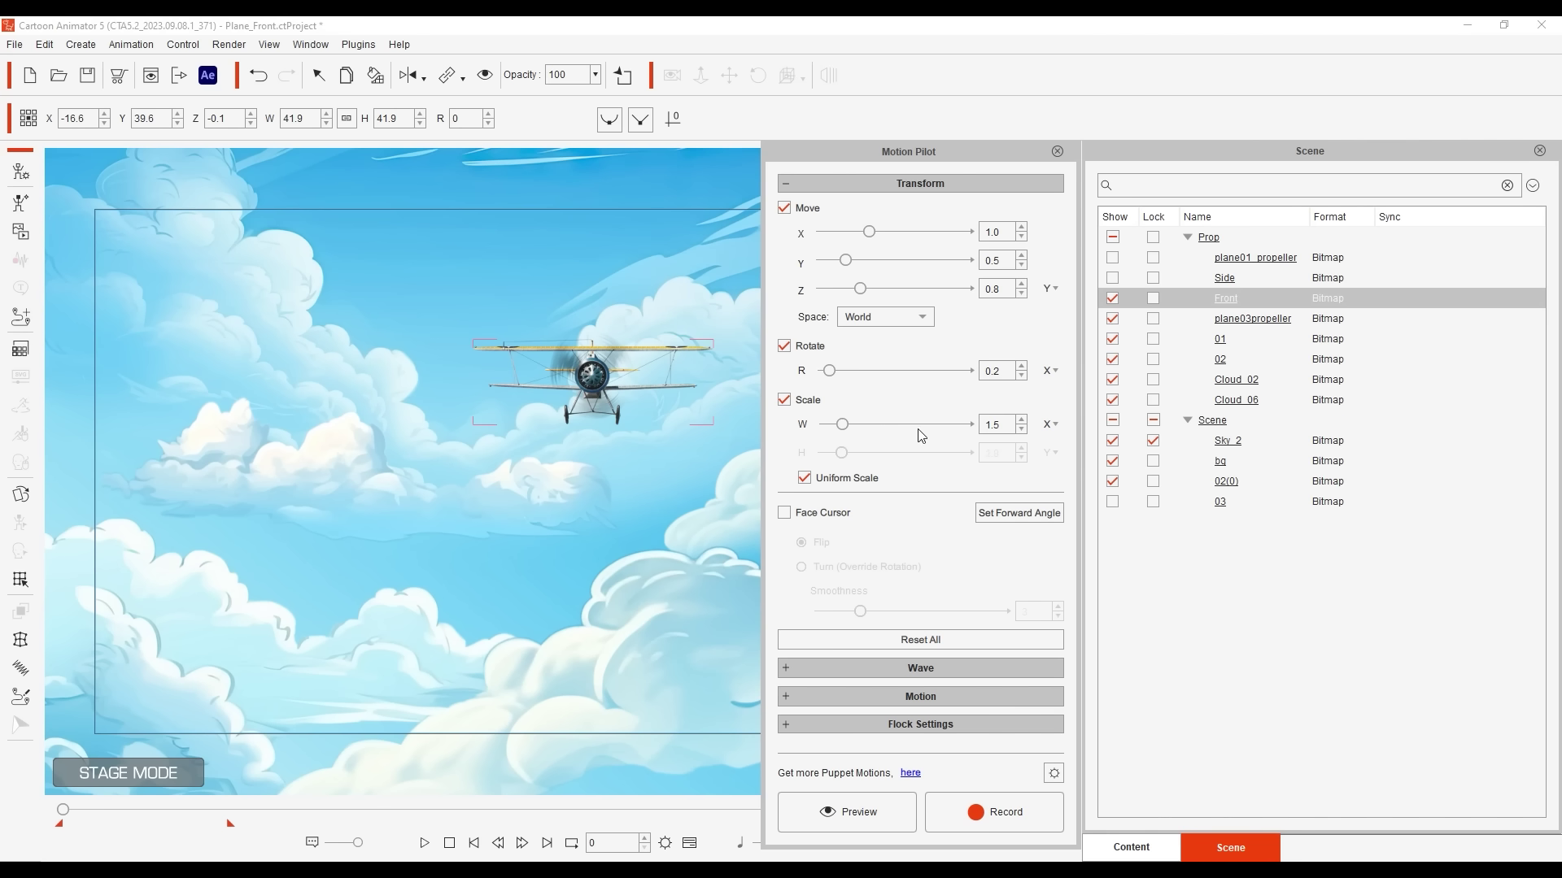
left_click(1056, 423)
left_click(1056, 508)
left_click(842, 811)
key("space")
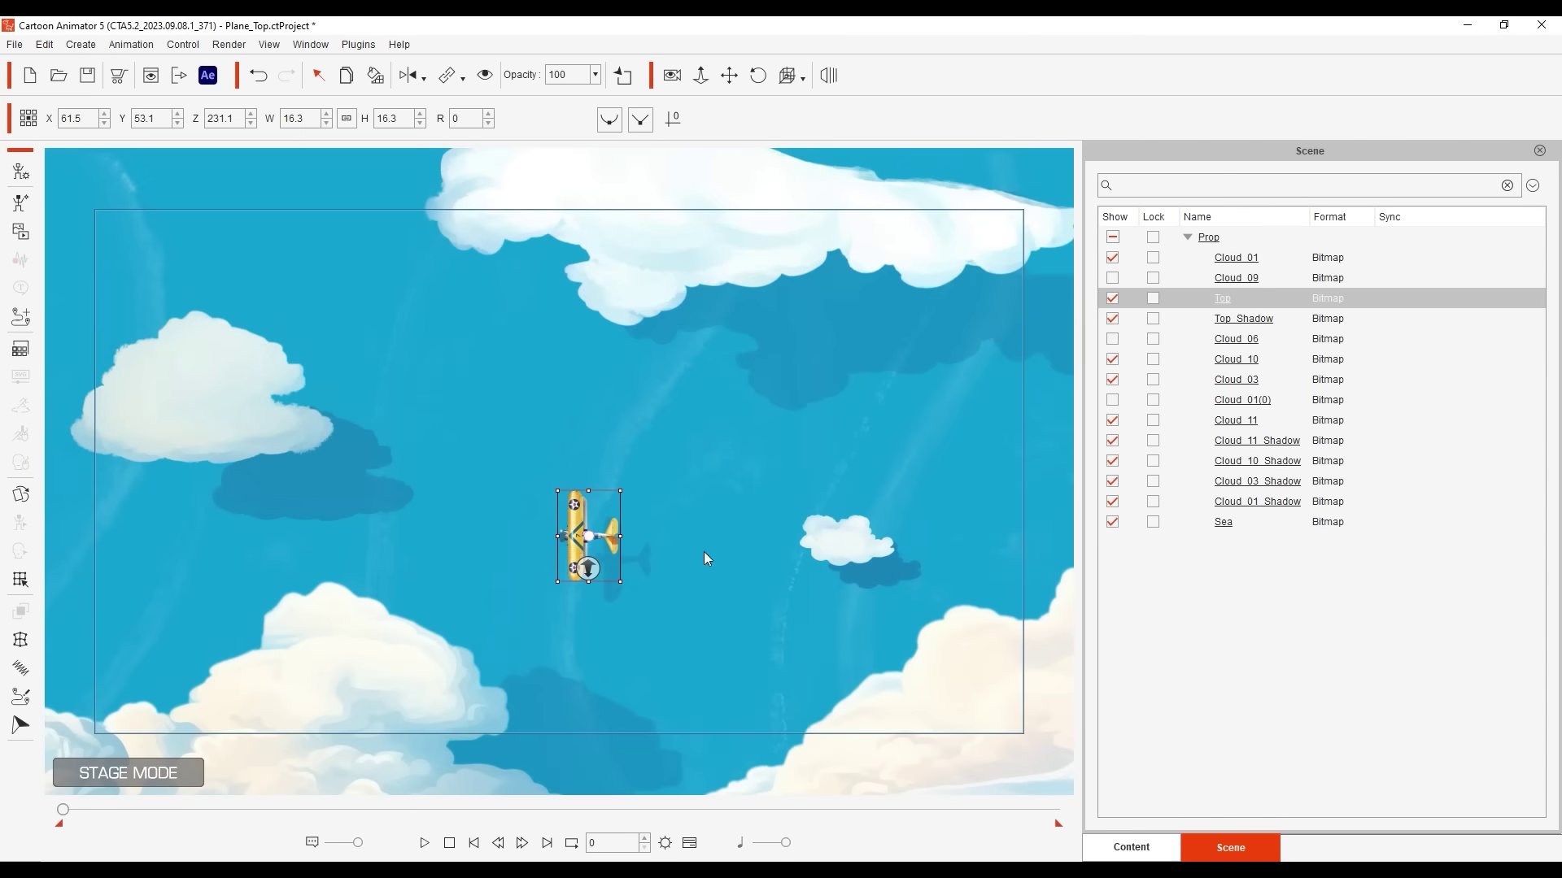
- Set the top-view biplane to Face Cursor with Turn (Override Rotation), preview it, and check its 270° forward angle
left_click(22, 727)
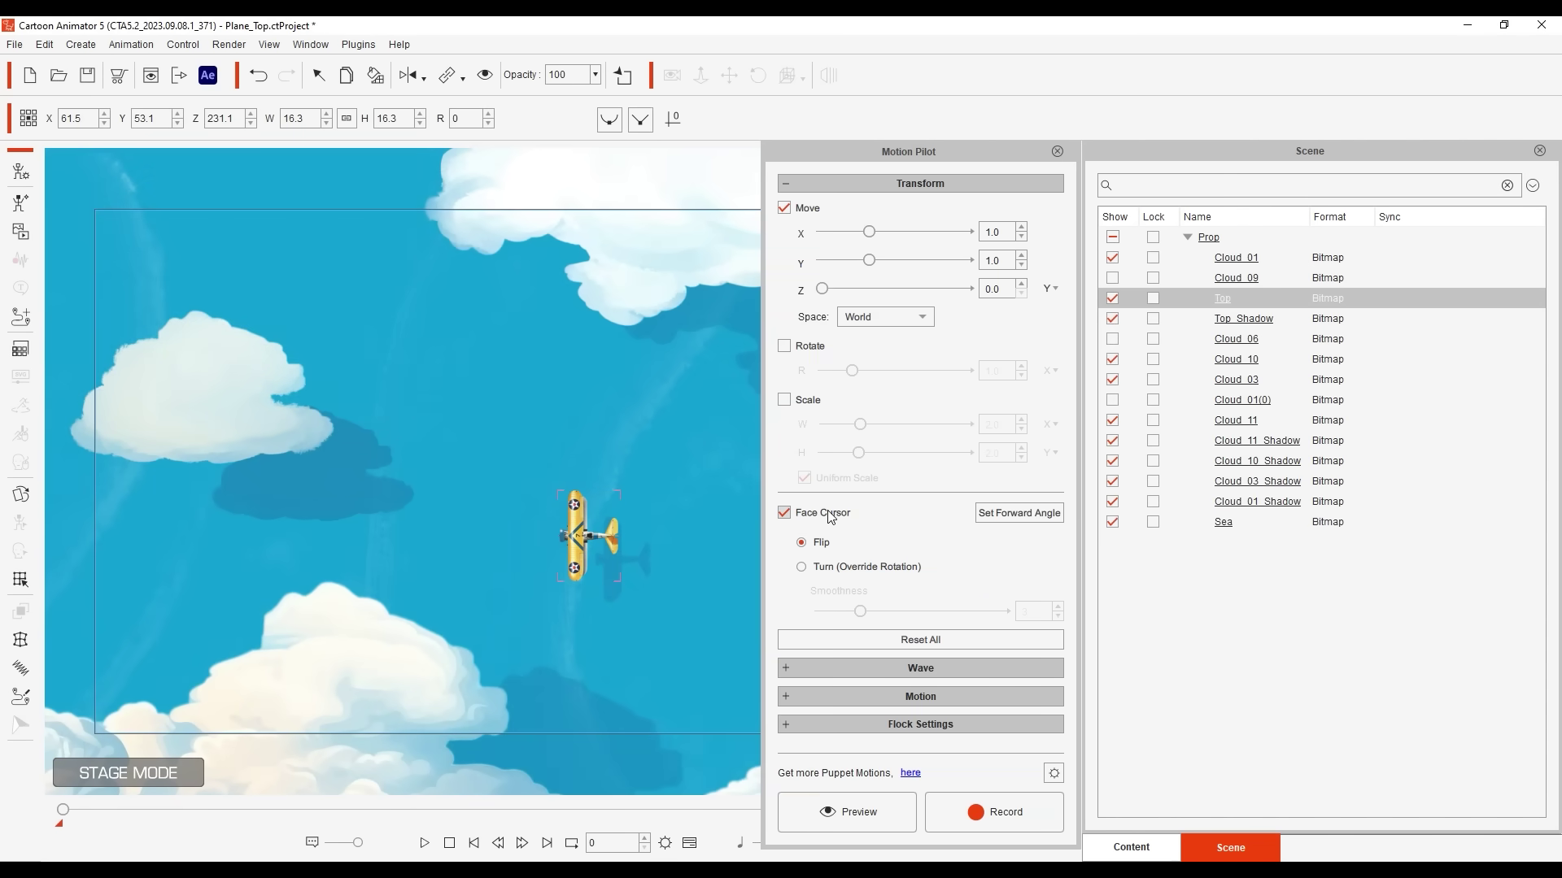
left_click(842, 569)
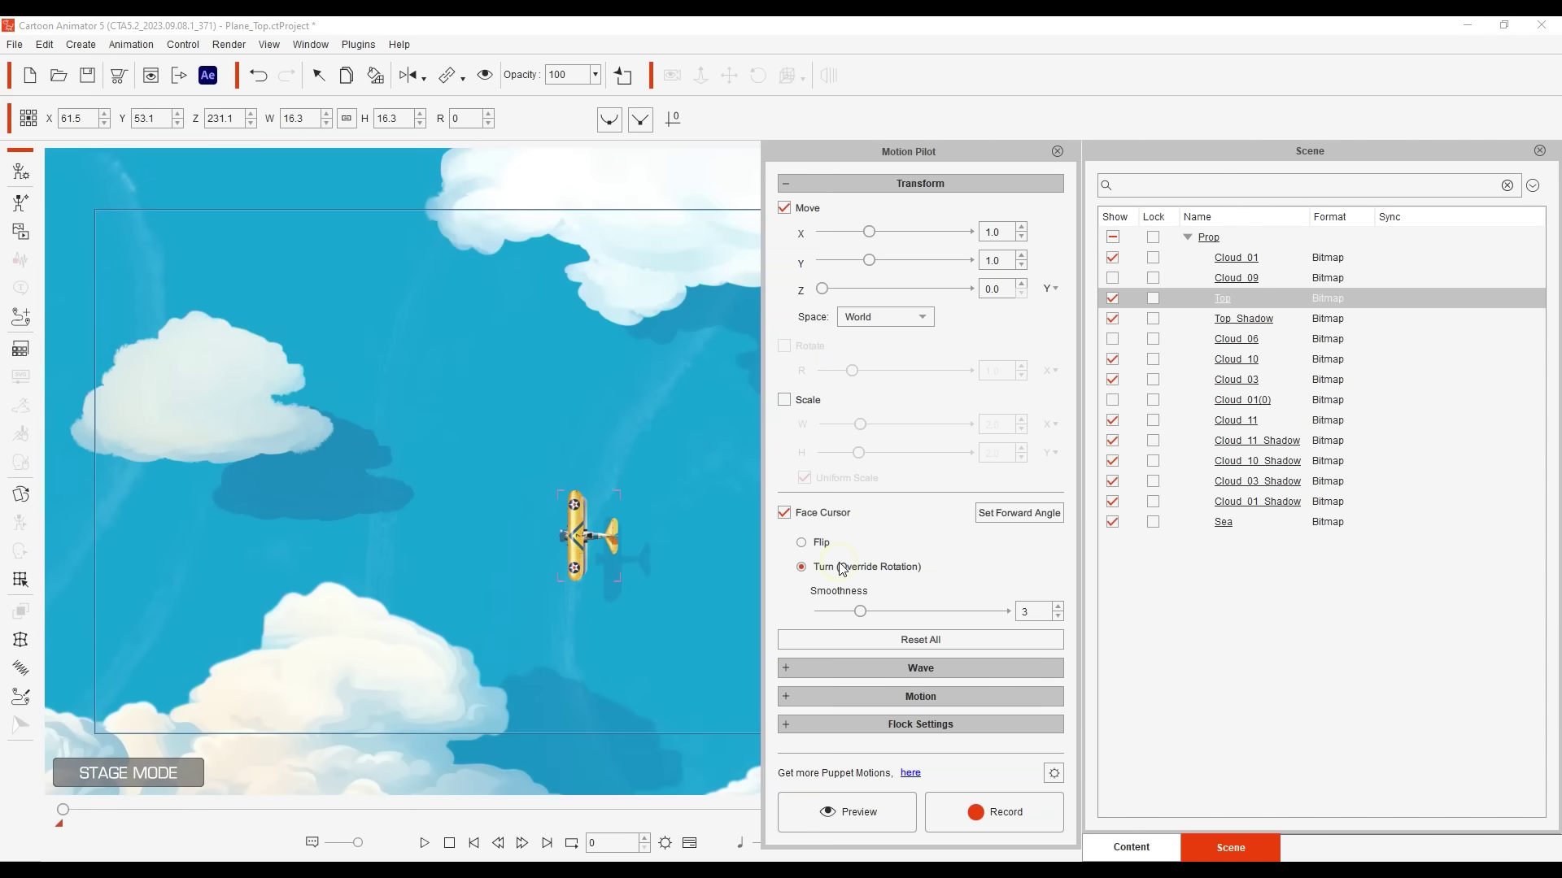
left_click(850, 812)
key("space")
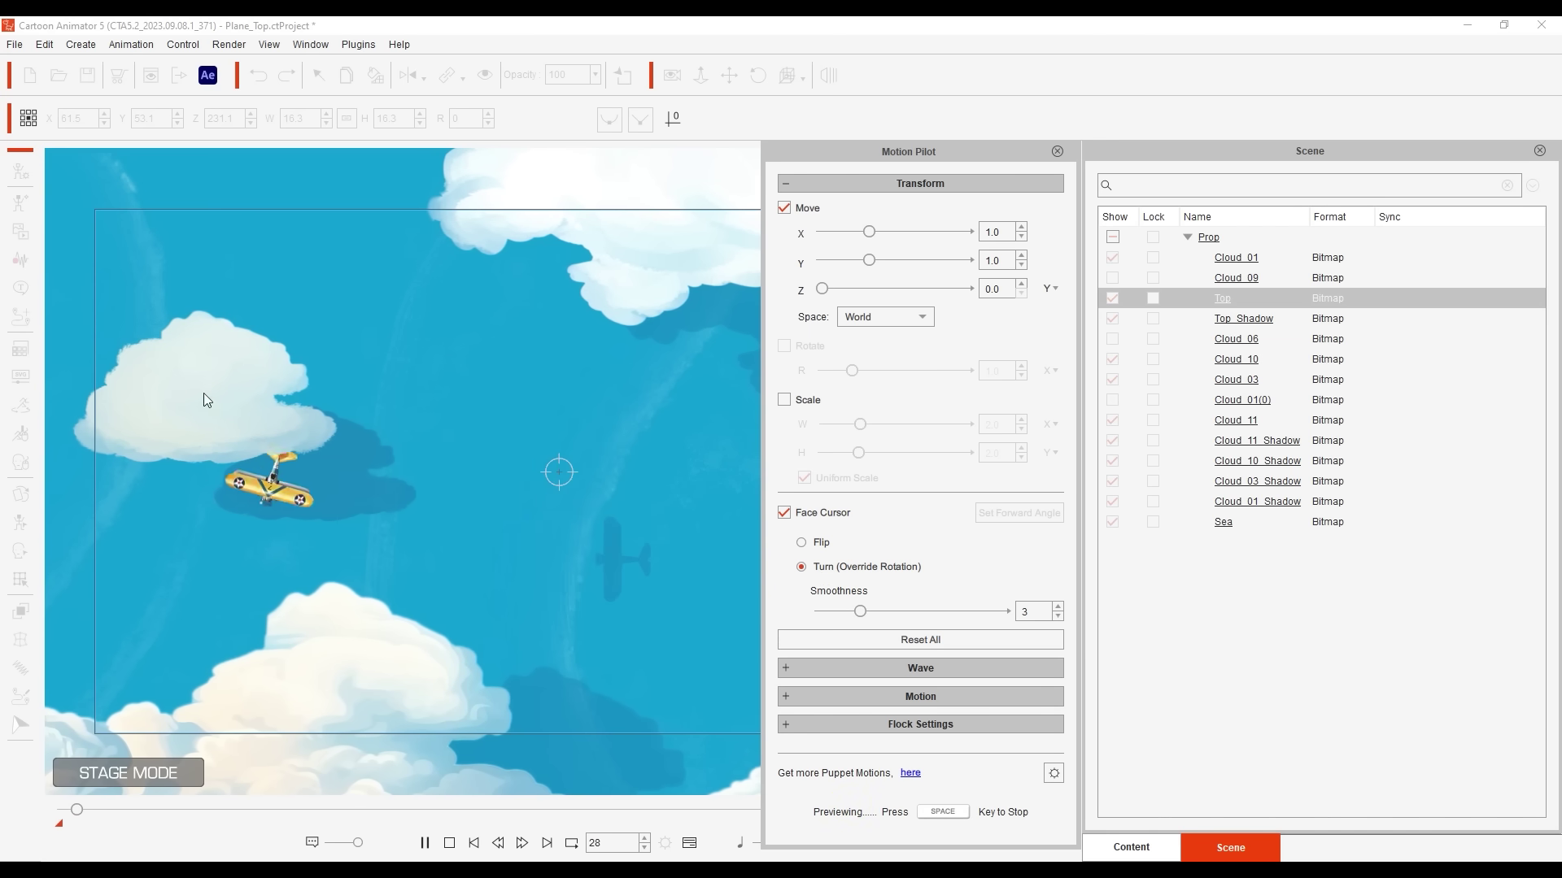
key("space")
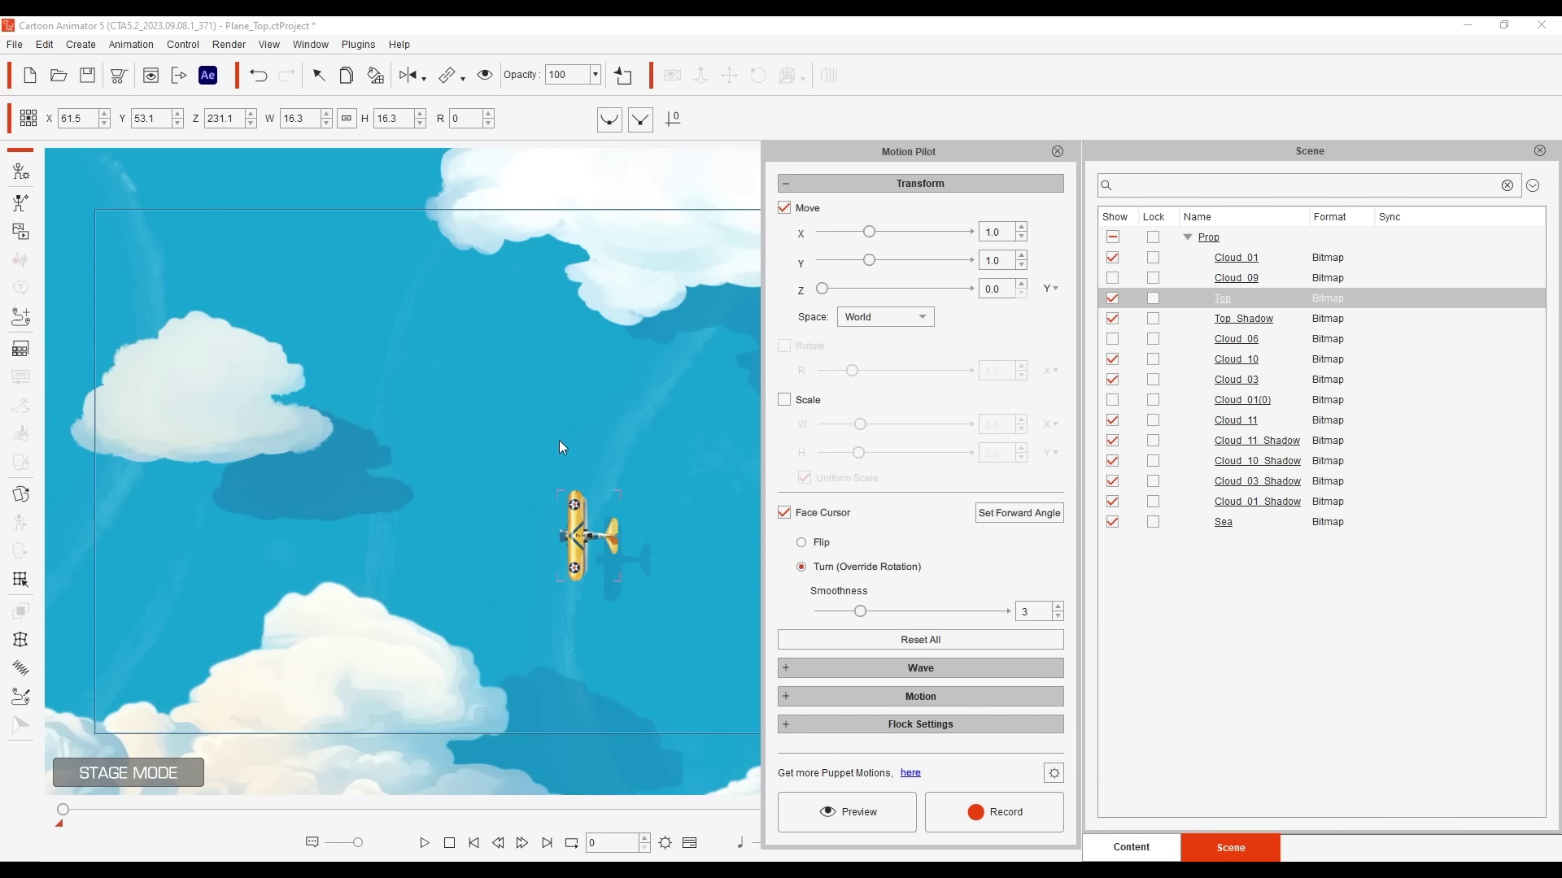
left_click(1041, 518)
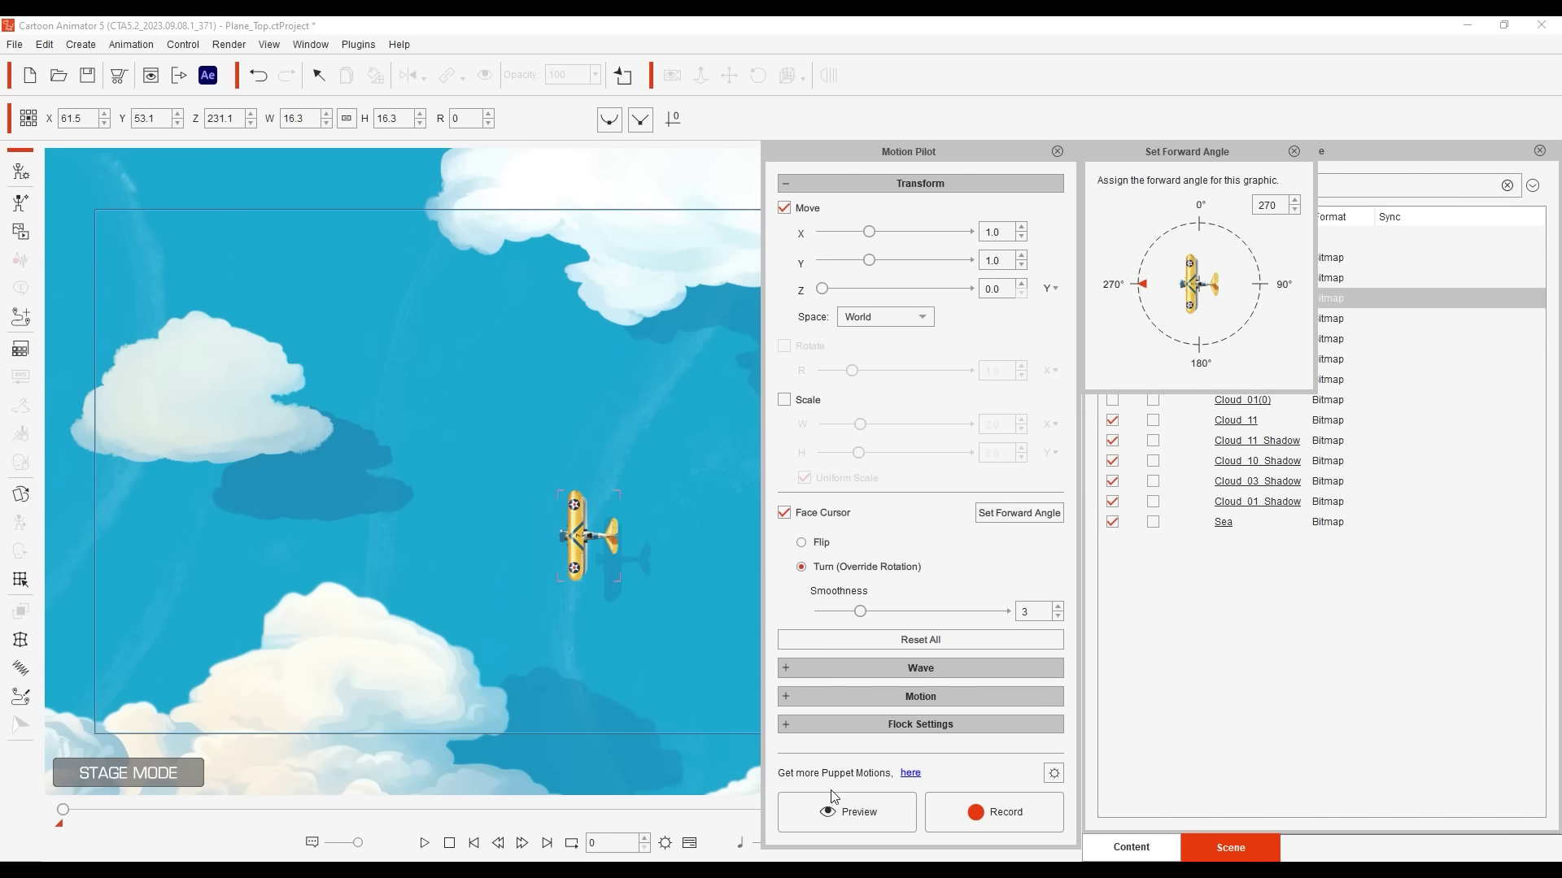
- Increase the top-view biplane's turning Smoothness to 10 and compare previews before and after
left_click(850, 812)
key("space")
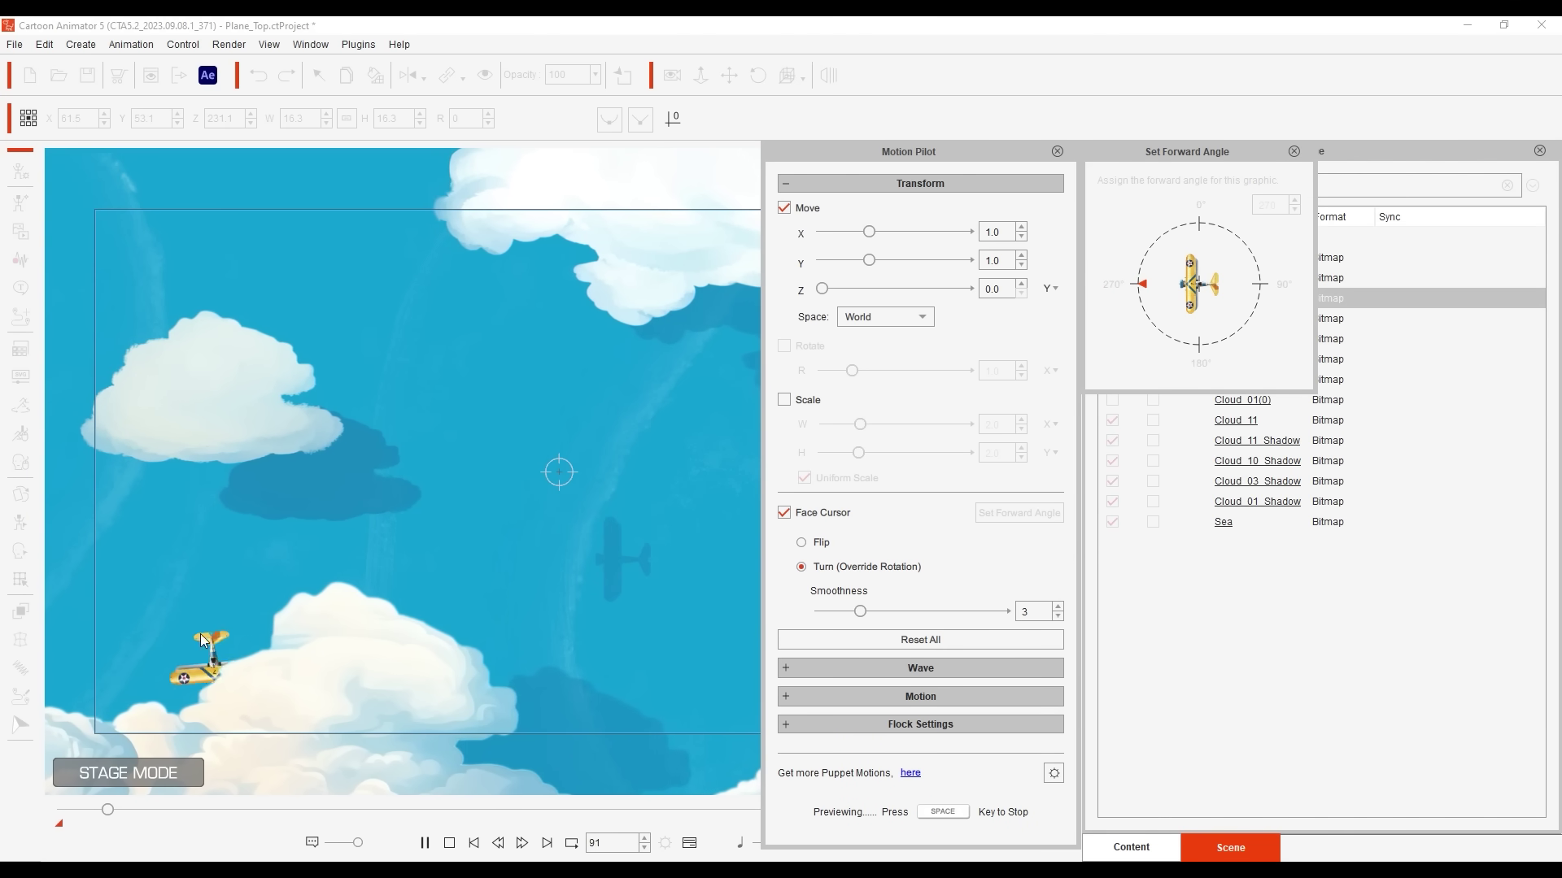
key("space")
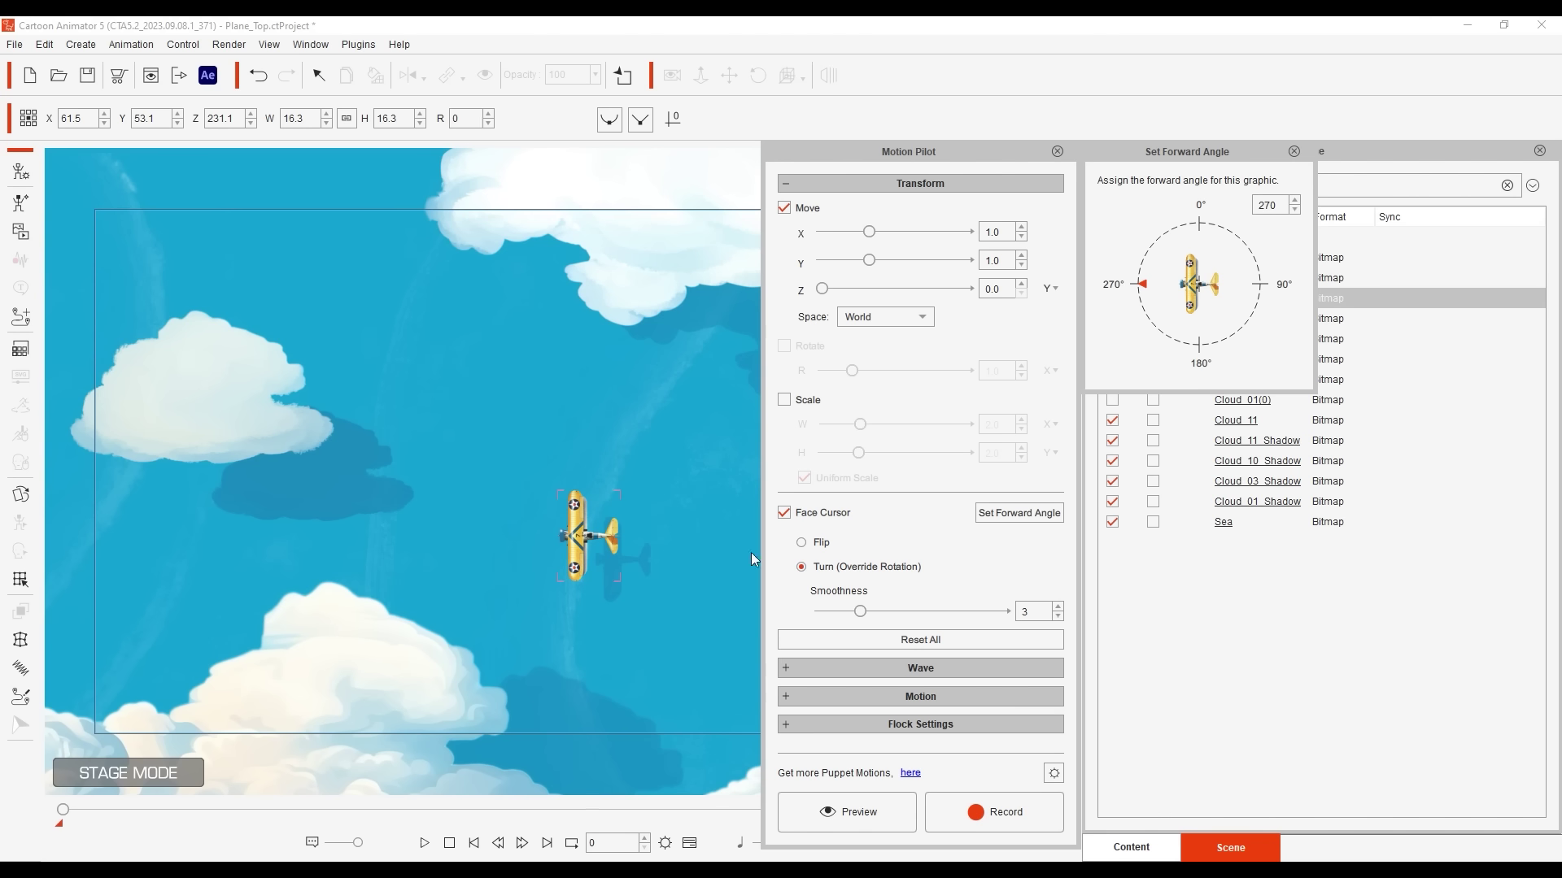
left_click_drag(893, 613, 1002, 612)
left_click(850, 812)
key("space")
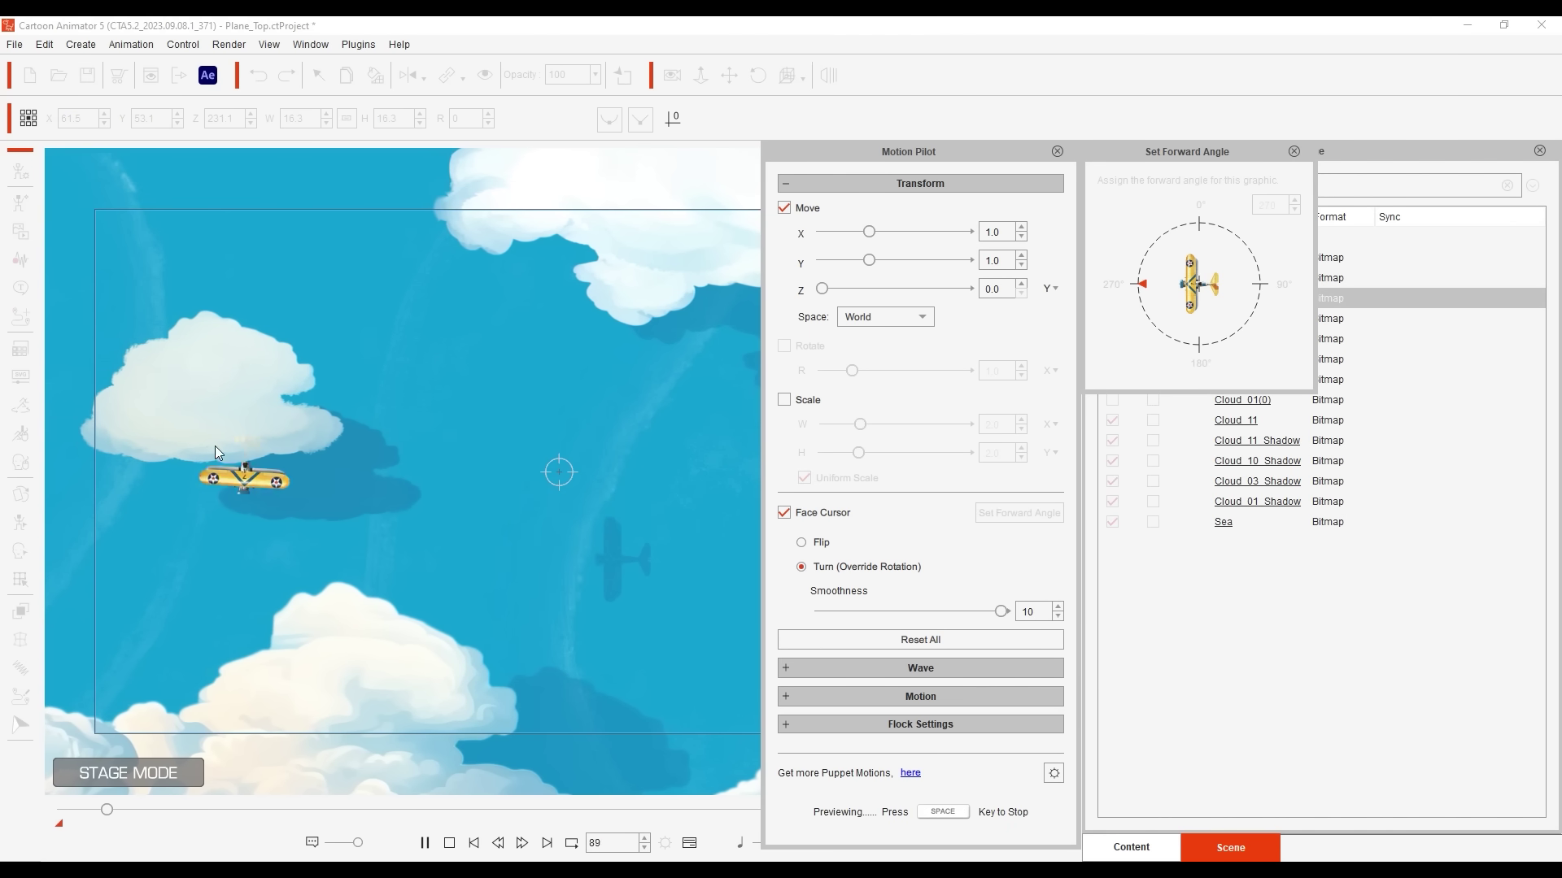
key("space")
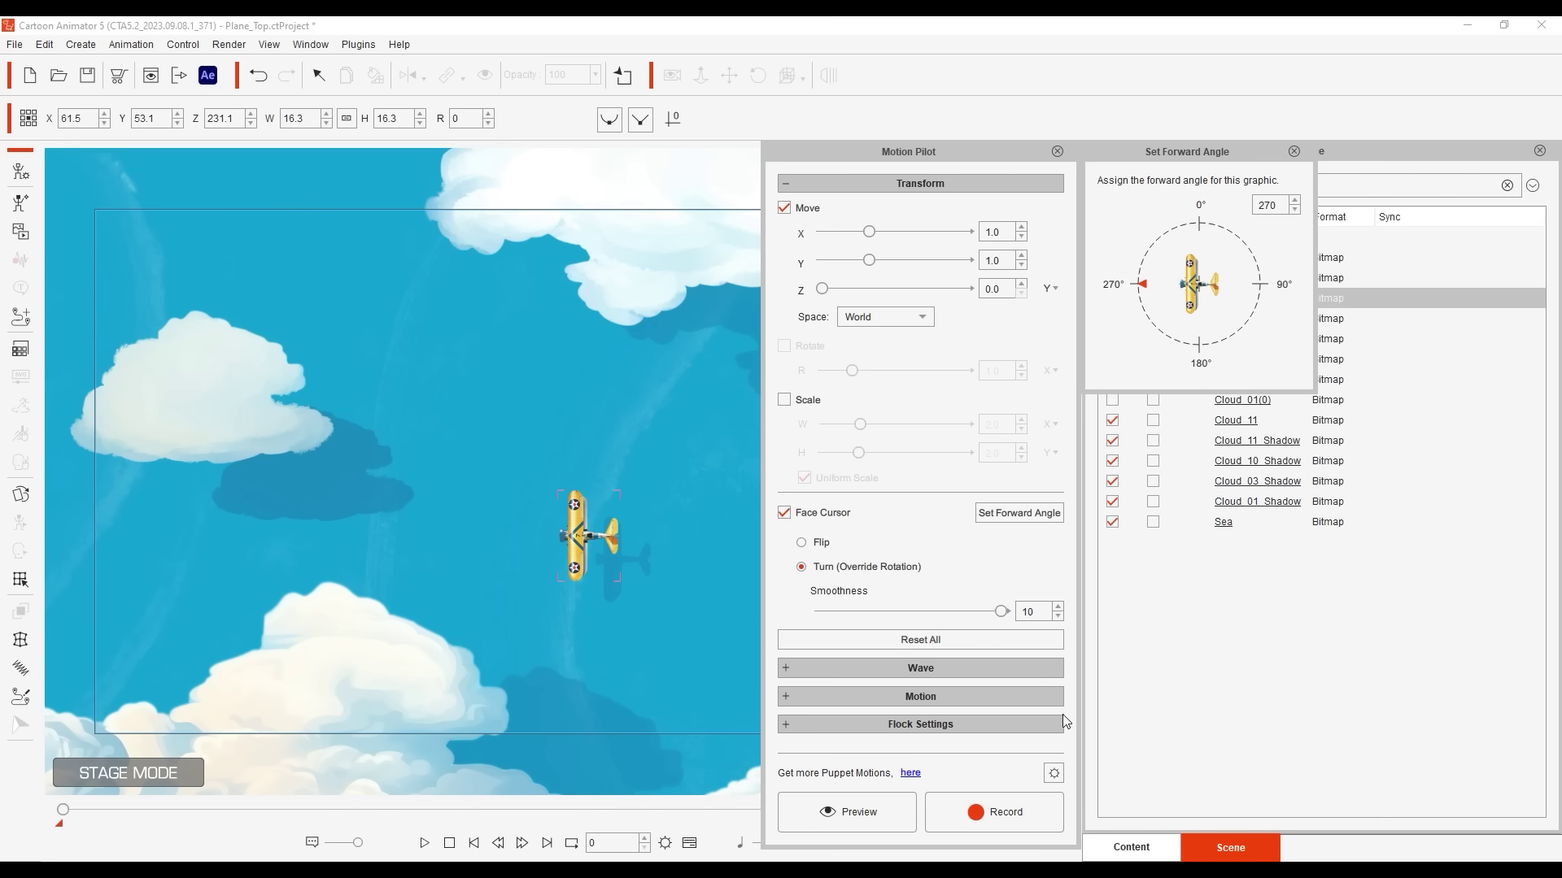
- Bring up Puppet Settings to view the Lazy Mouse value and preview the motion again
left_click(1055, 778)
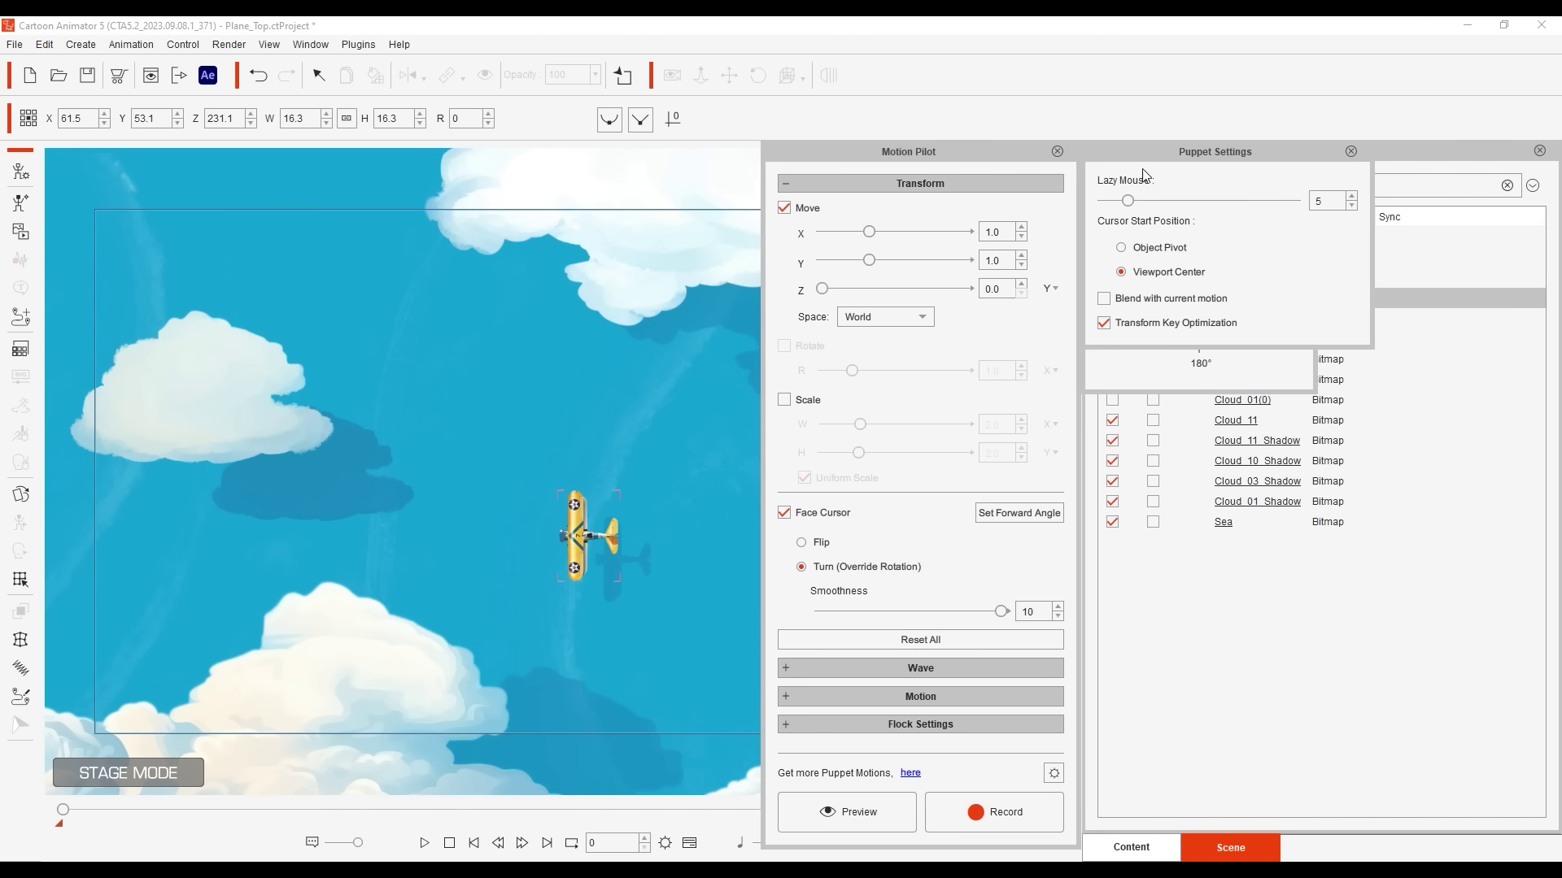
left_click(854, 822)
key("space")
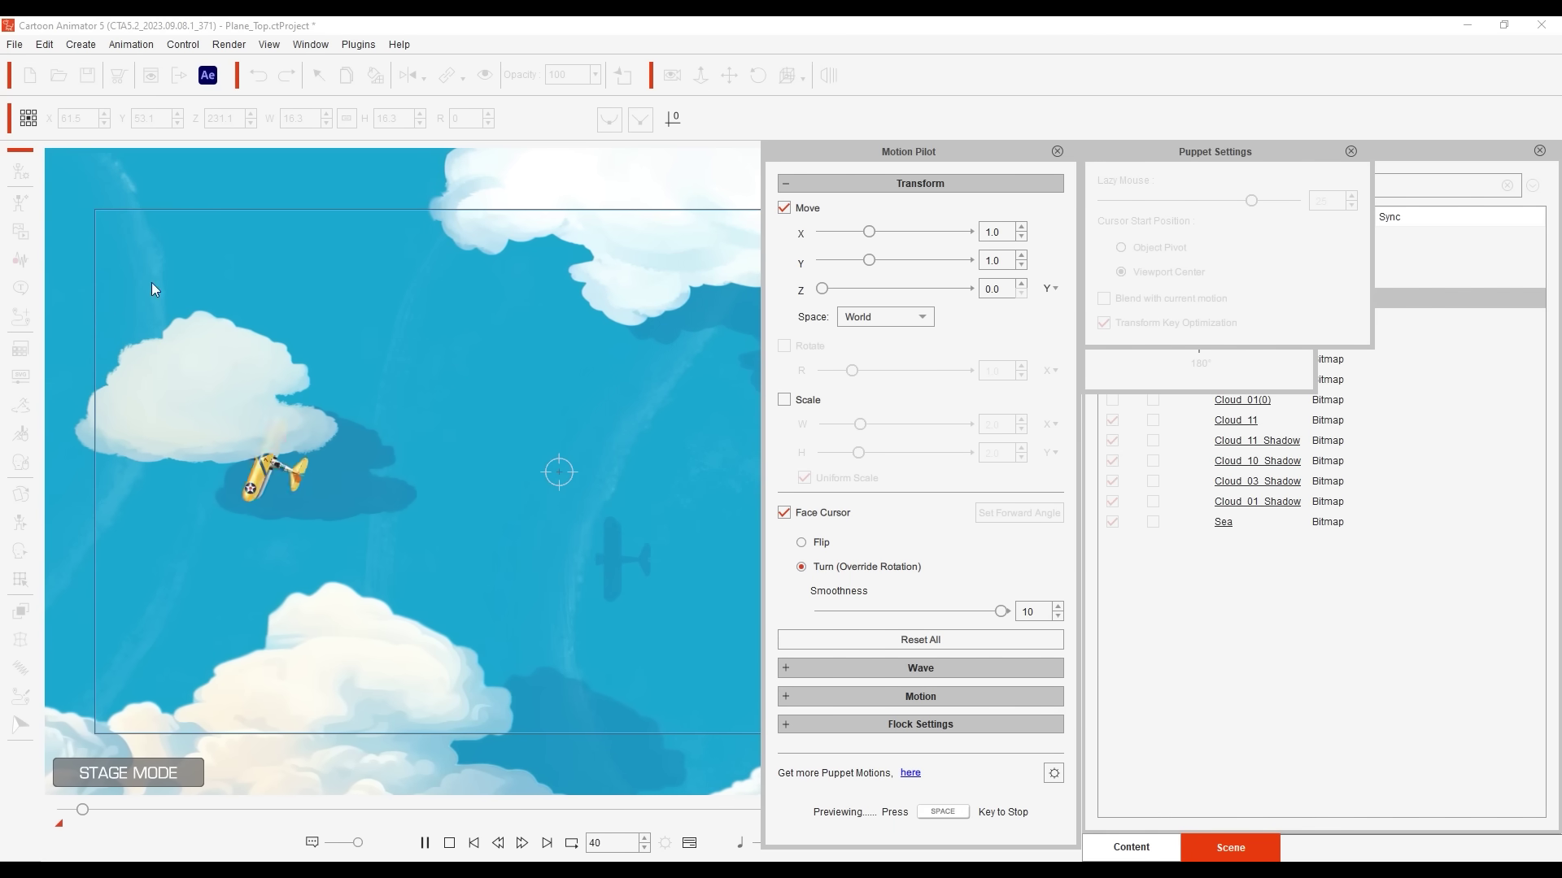